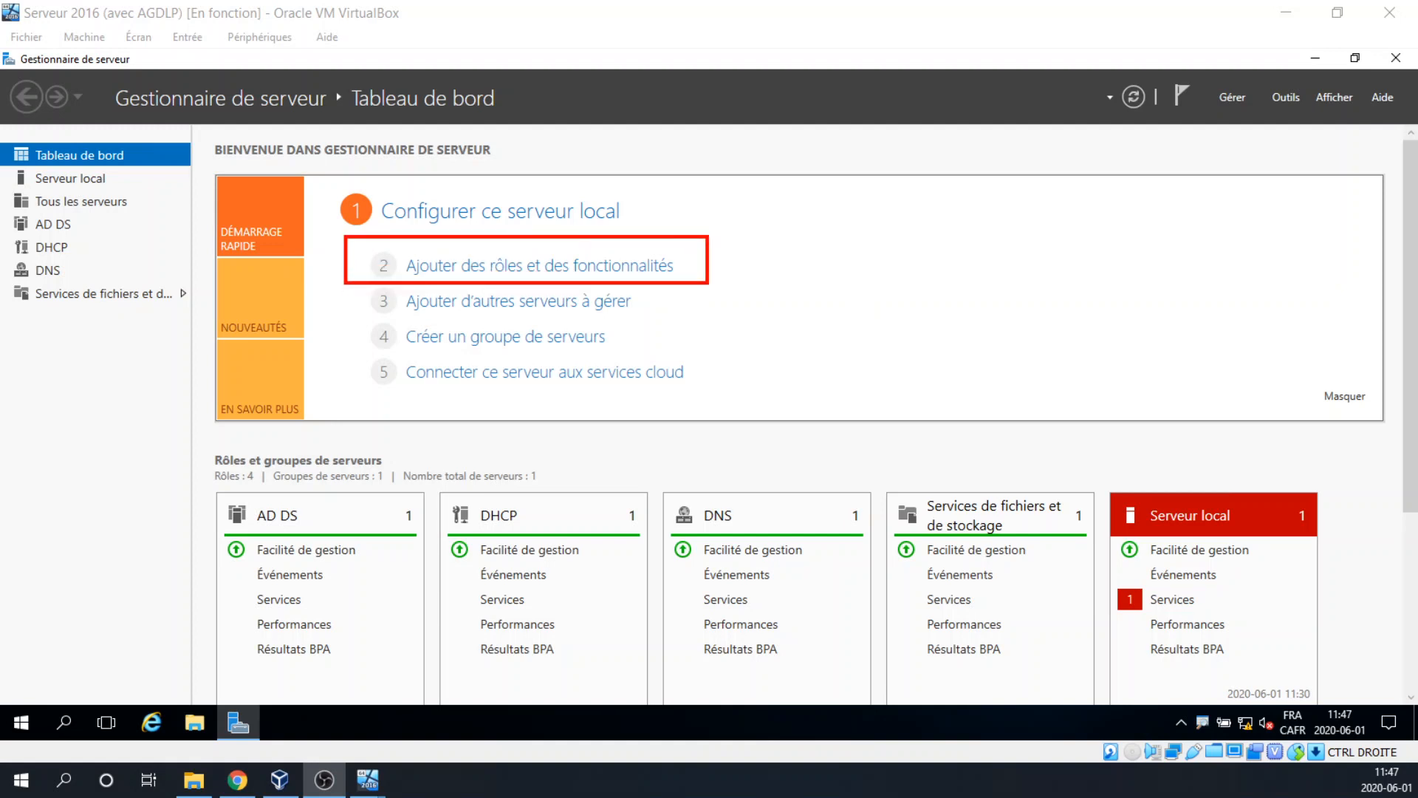
# Step: Start adding a feature through a role-based installation on server NANA-DC.nana.lan, without selecting any new server role
pyautogui.click(620, 265)
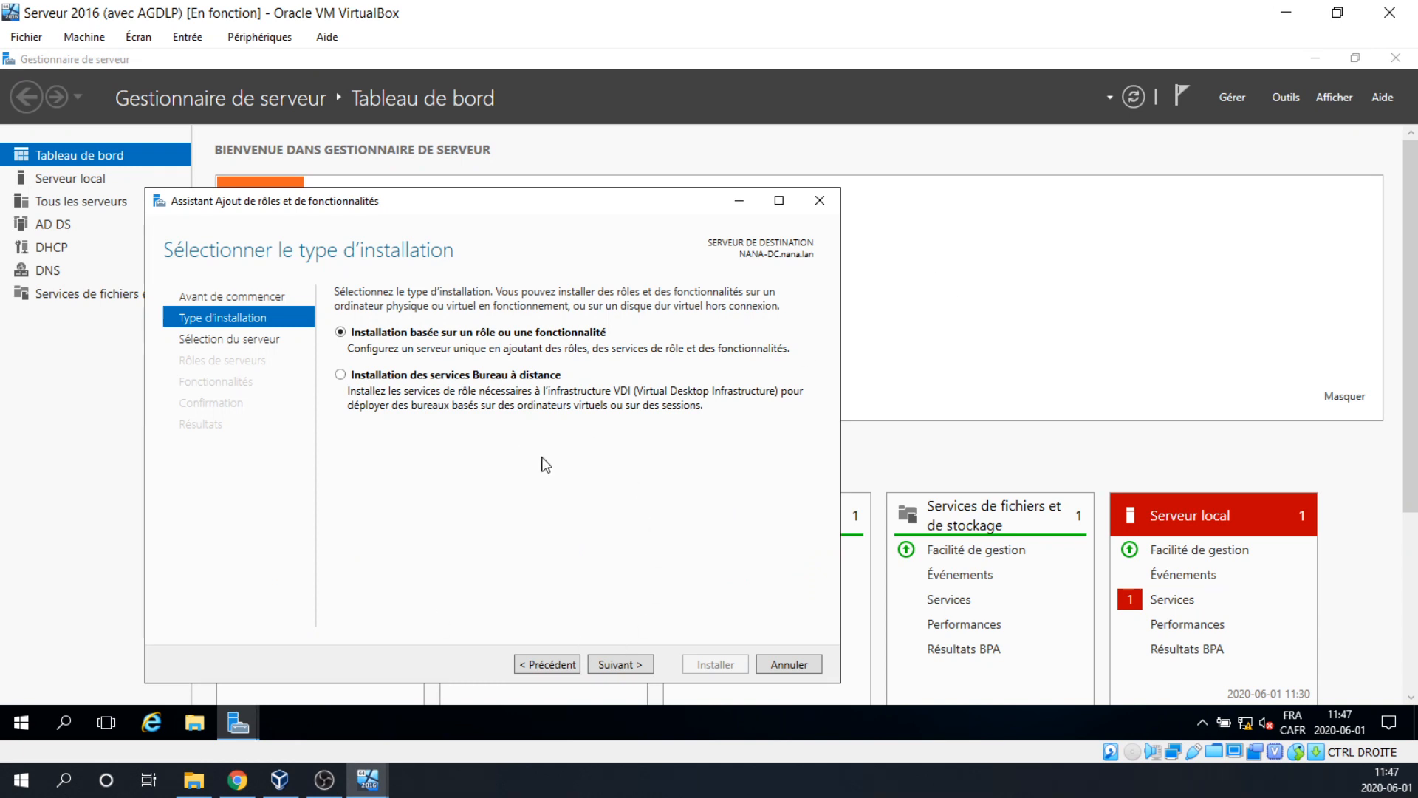
pyautogui.click(623, 665)
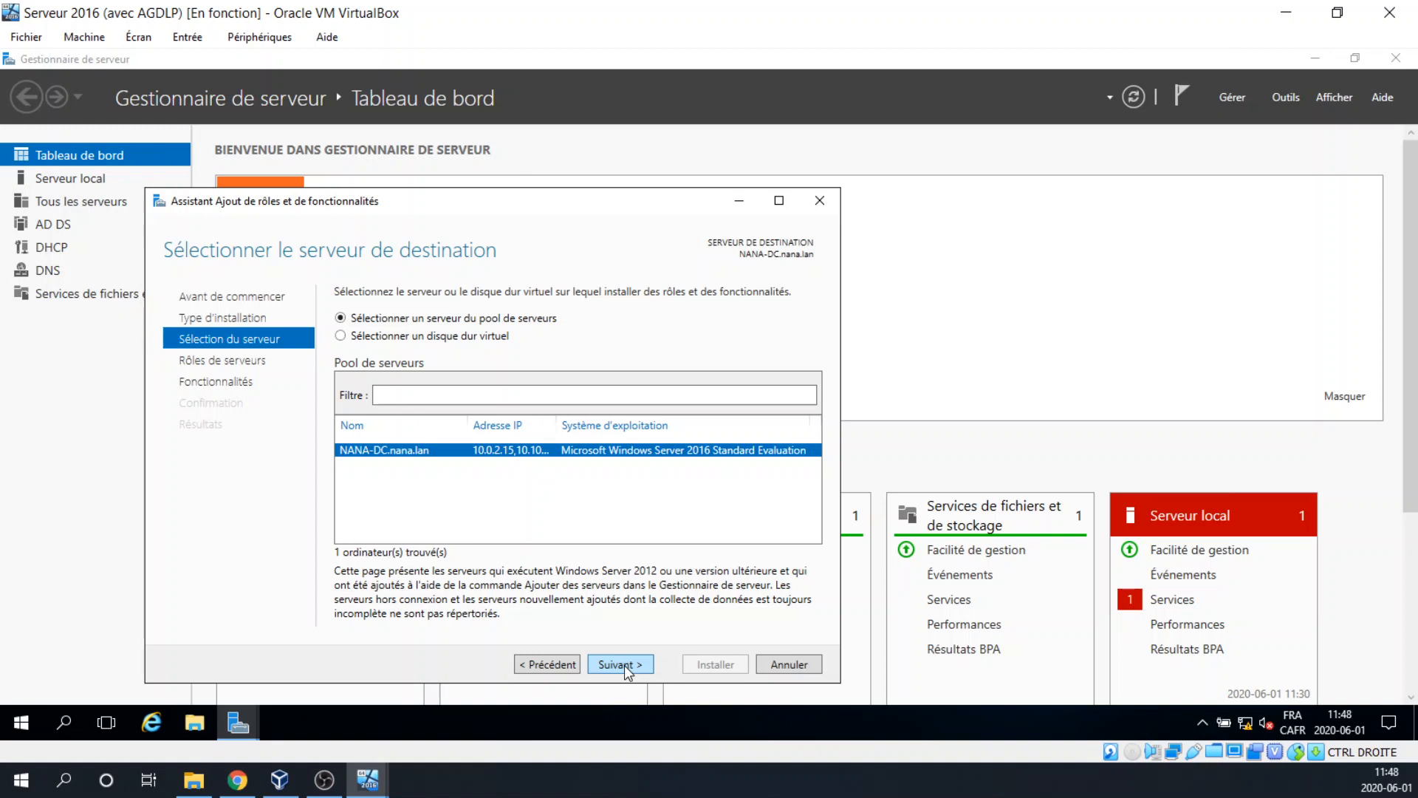
pyautogui.click(624, 665)
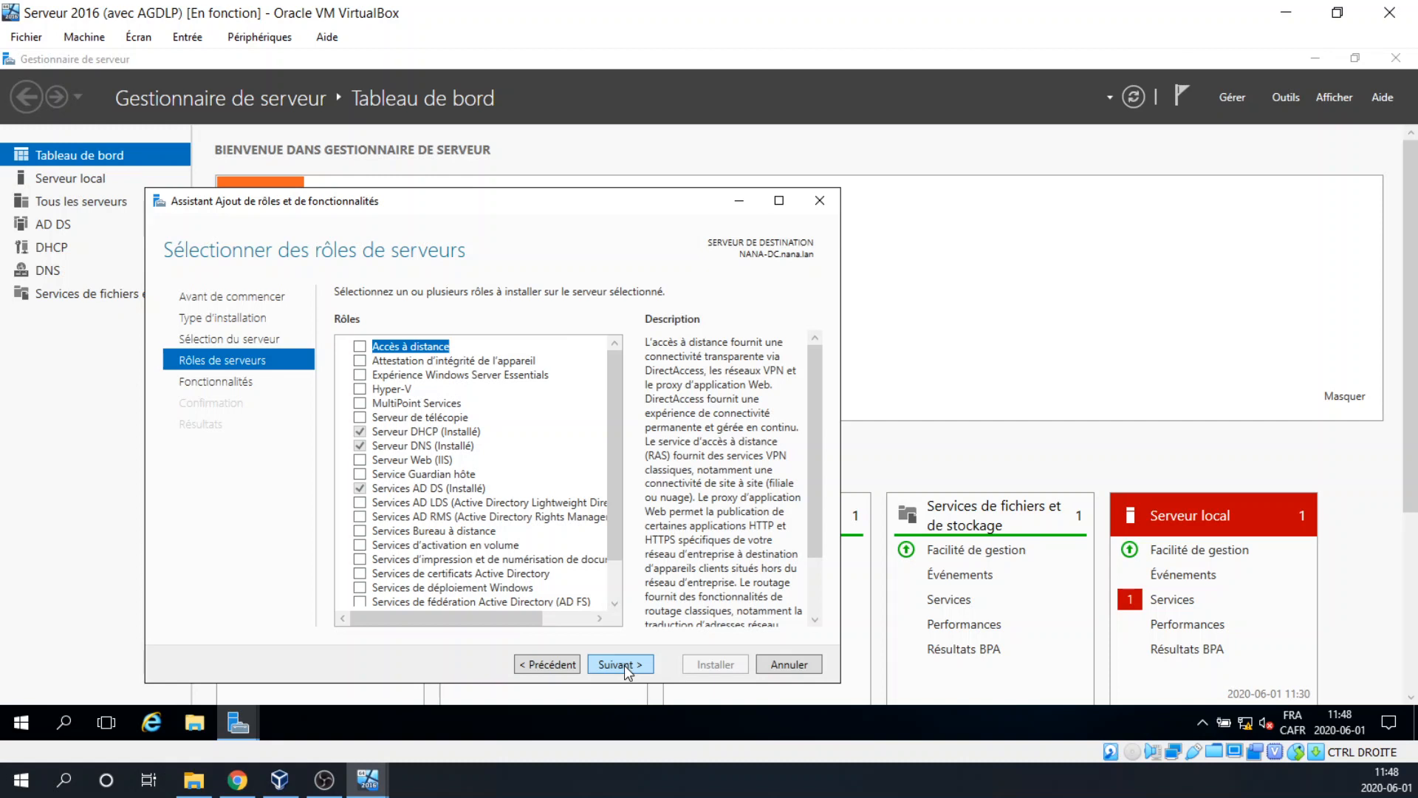
pyautogui.click(624, 664)
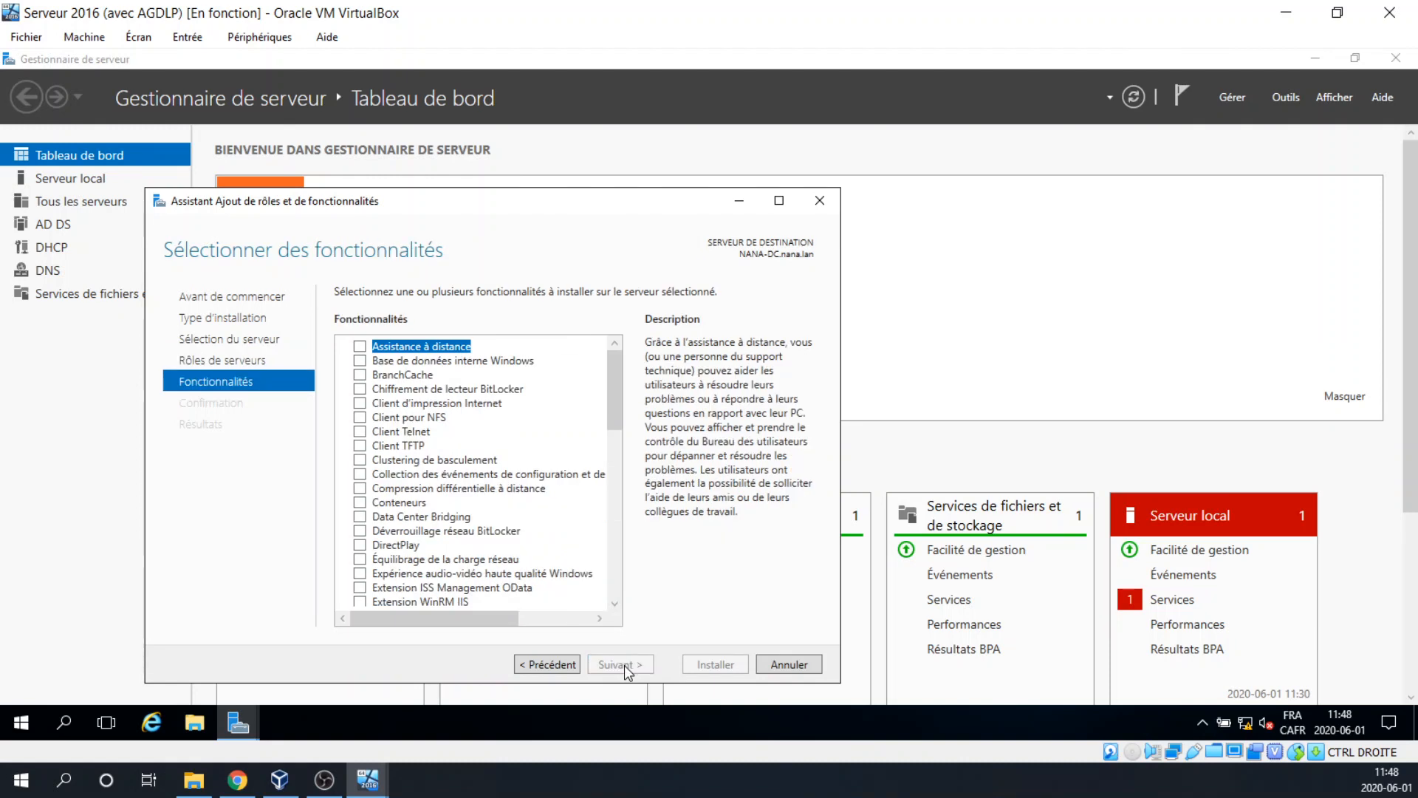
# Step: Install the Sauvegarde Windows Server feature and close the installation wizard
pyautogui.scroll(-1, 619, 405)
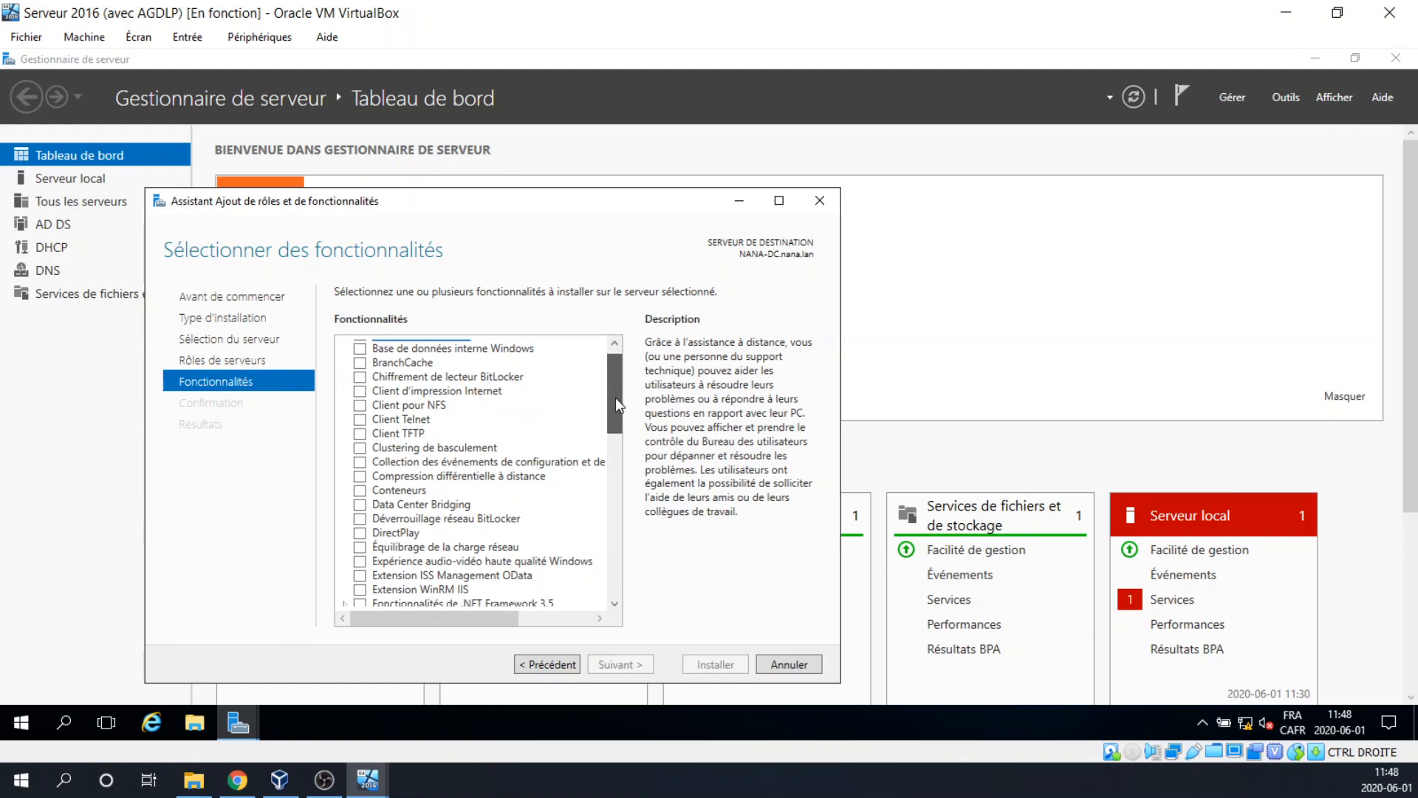
pyautogui.moveTo(617, 399); pyautogui.dragTo(629, 526)
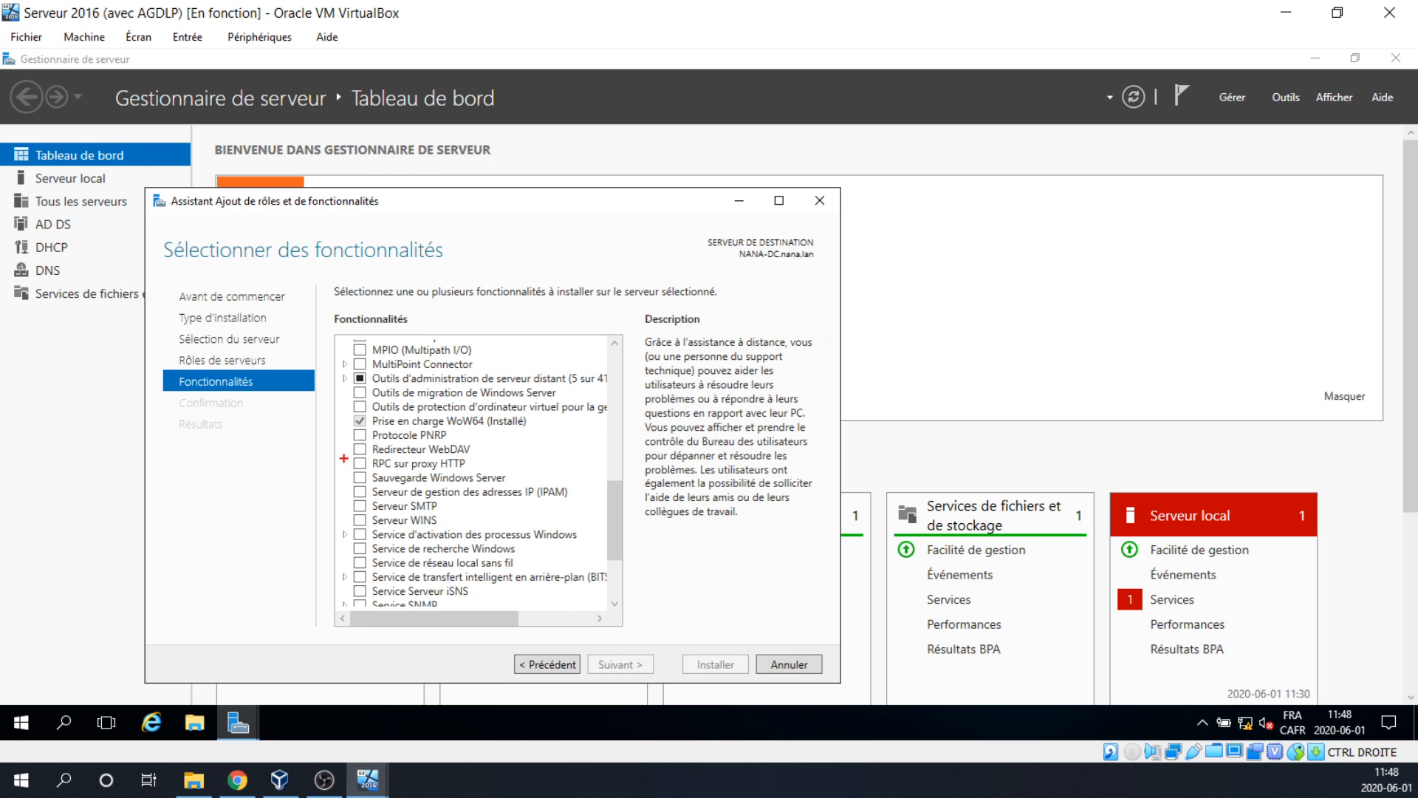
pyautogui.moveTo(344, 459); pyautogui.dragTo(534, 494)
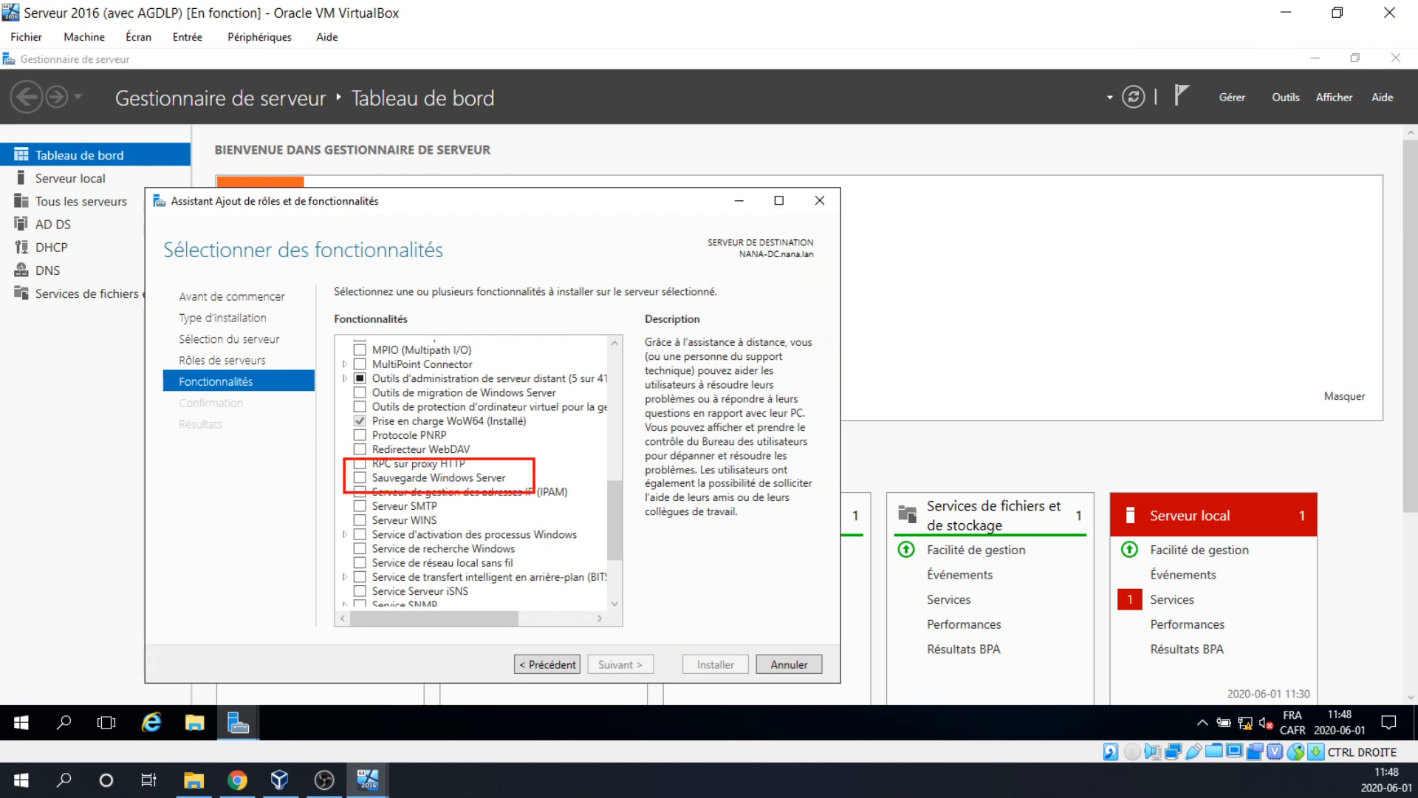
pyautogui.press('Escape')
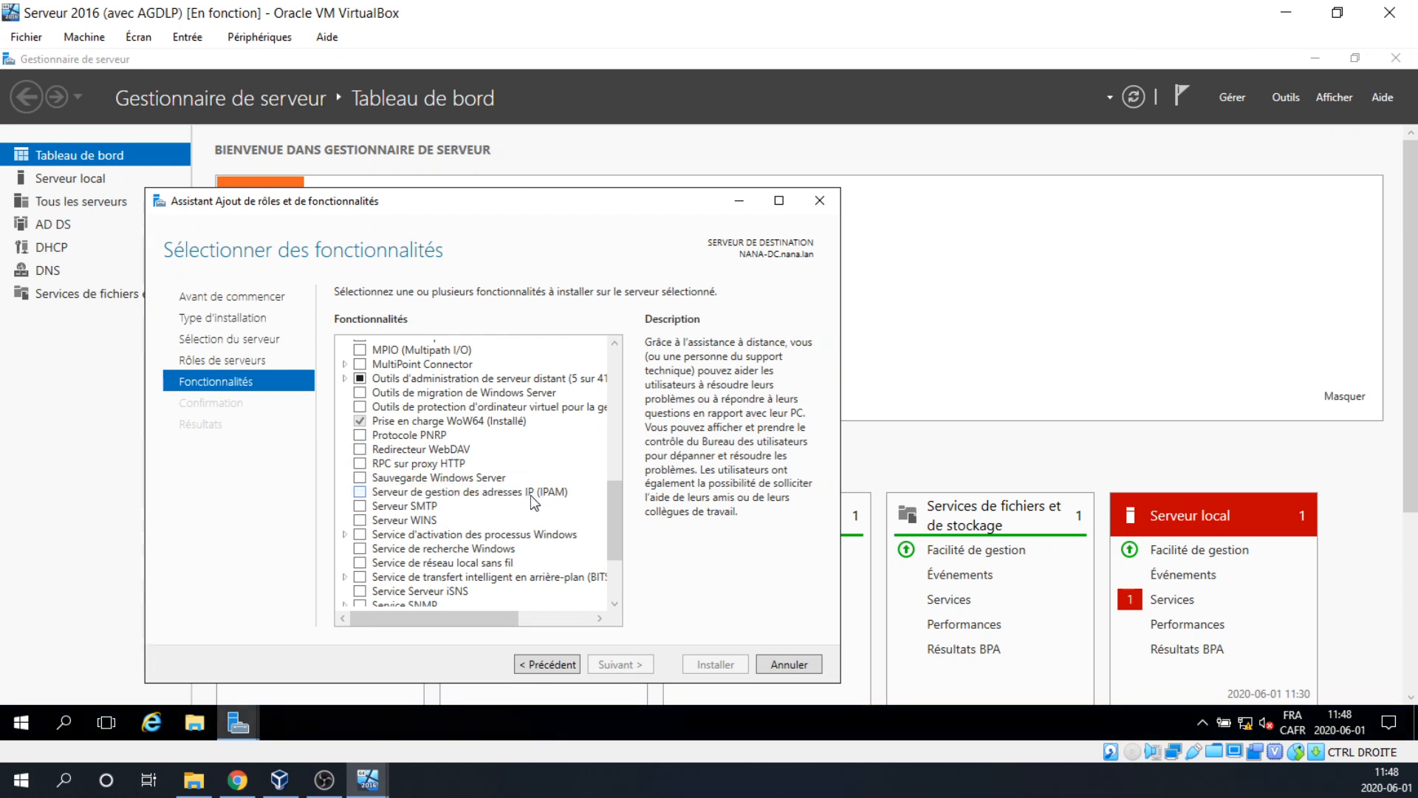
pyautogui.click(360, 478)
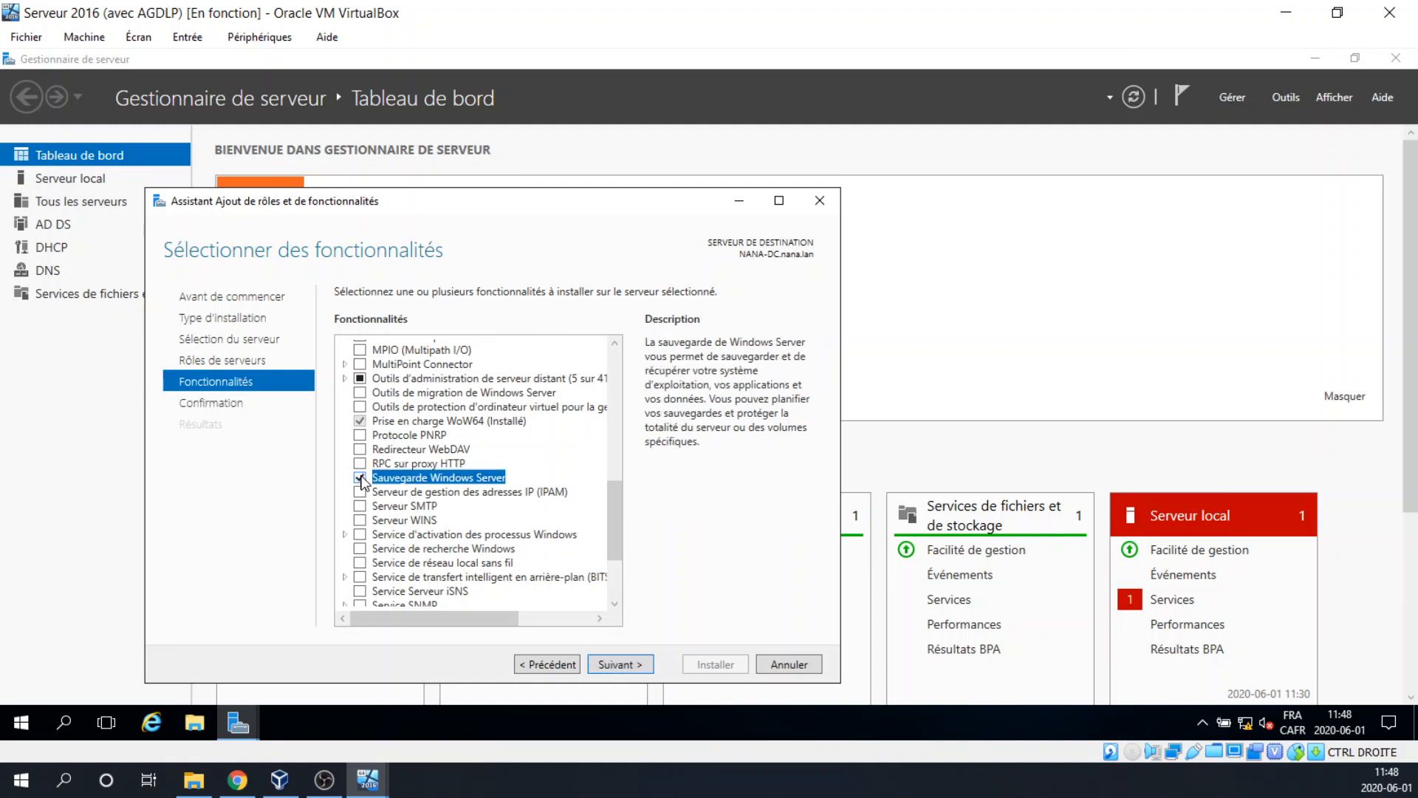
pyautogui.click(633, 662)
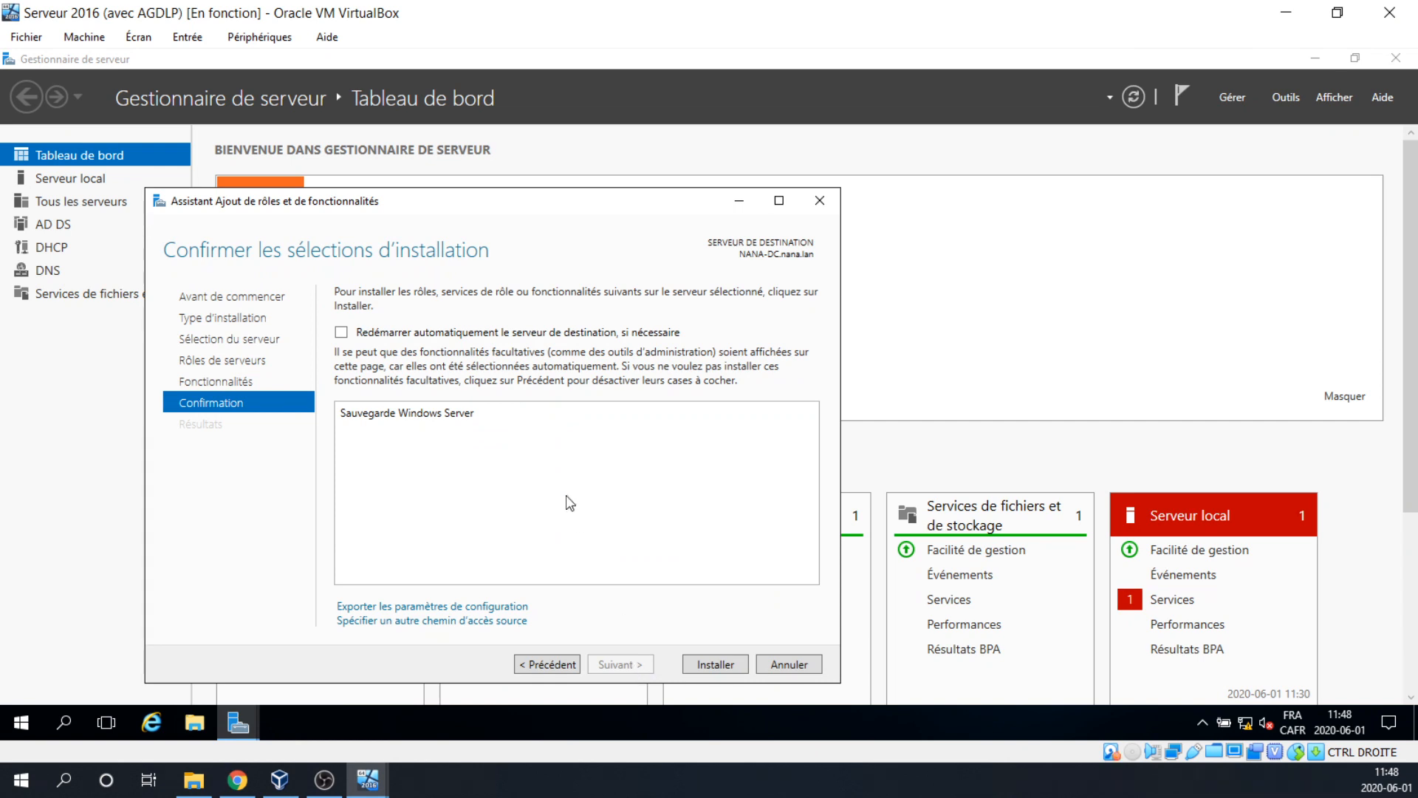
pyautogui.click(708, 665)
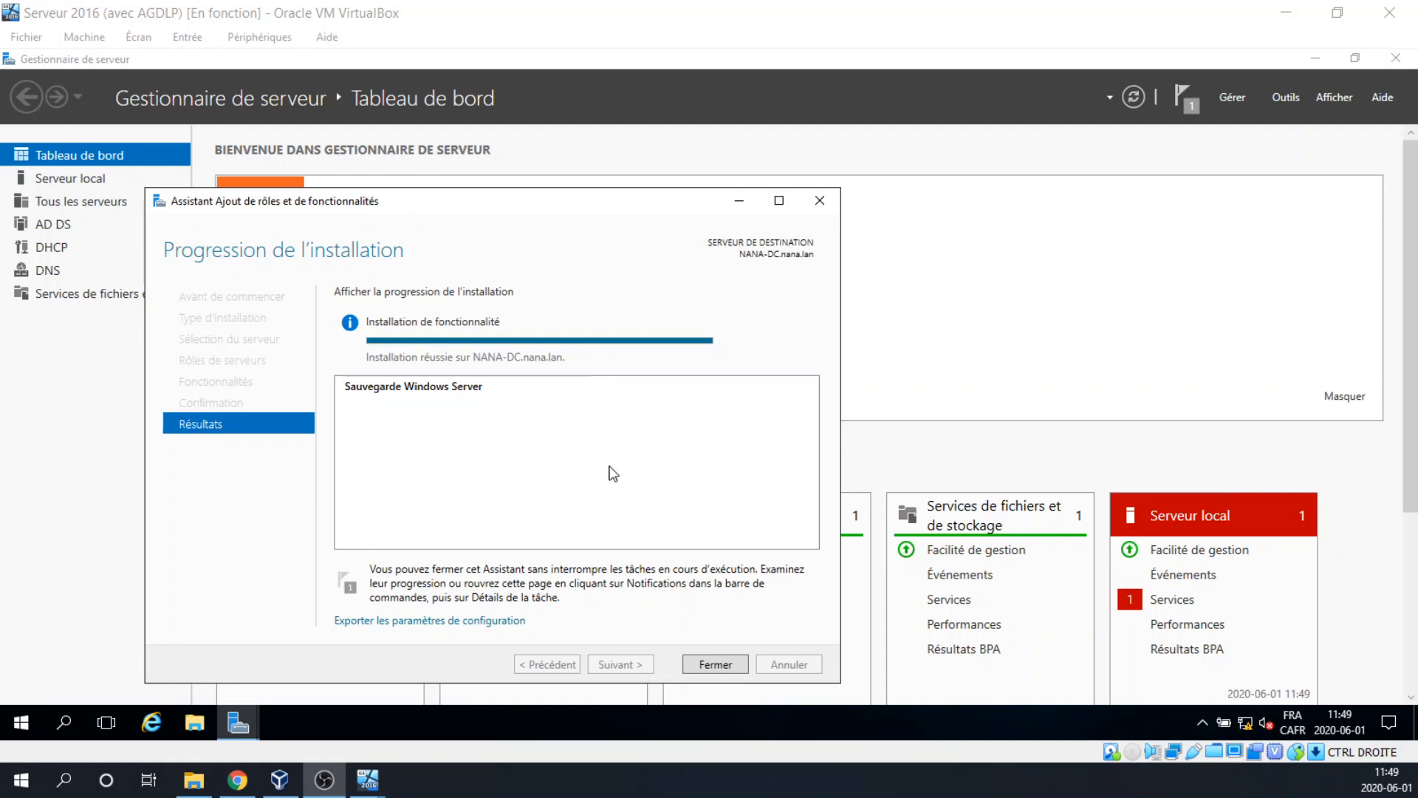
pyautogui.click(723, 666)
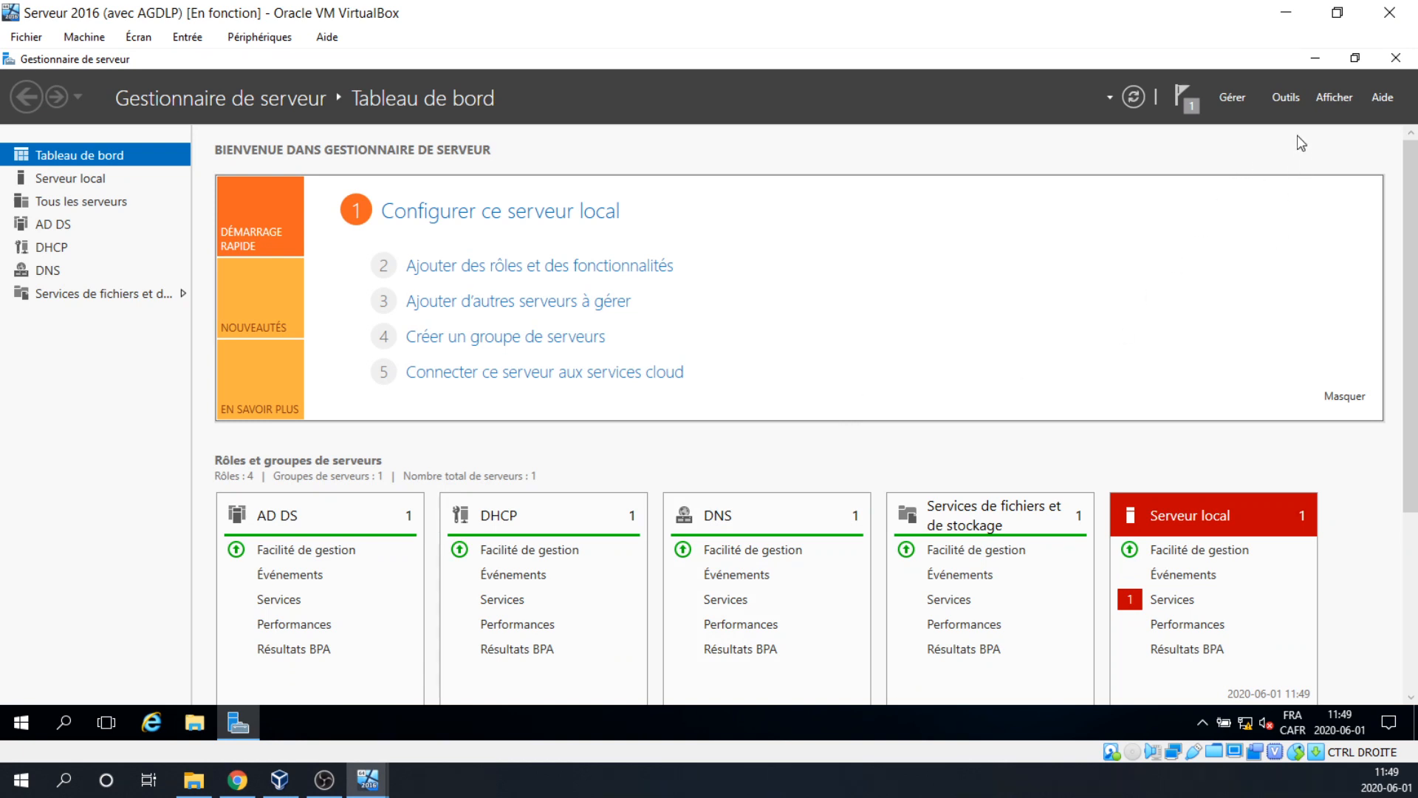
# Step: Open the Sauvegarde Windows Server console, widen its navigation tree and display Sauvegarde locale
pyautogui.click(1284, 97)
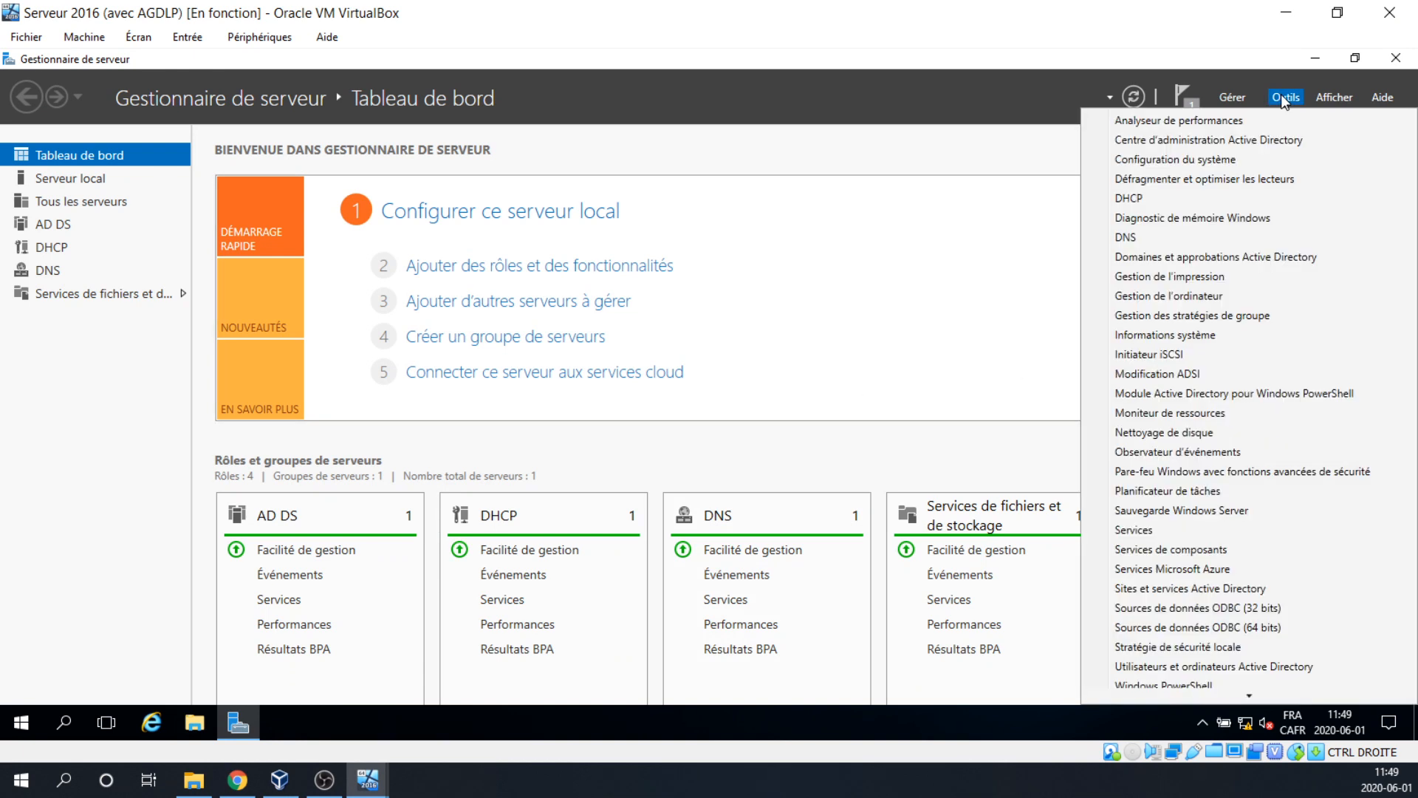
pyautogui.click(1196, 511)
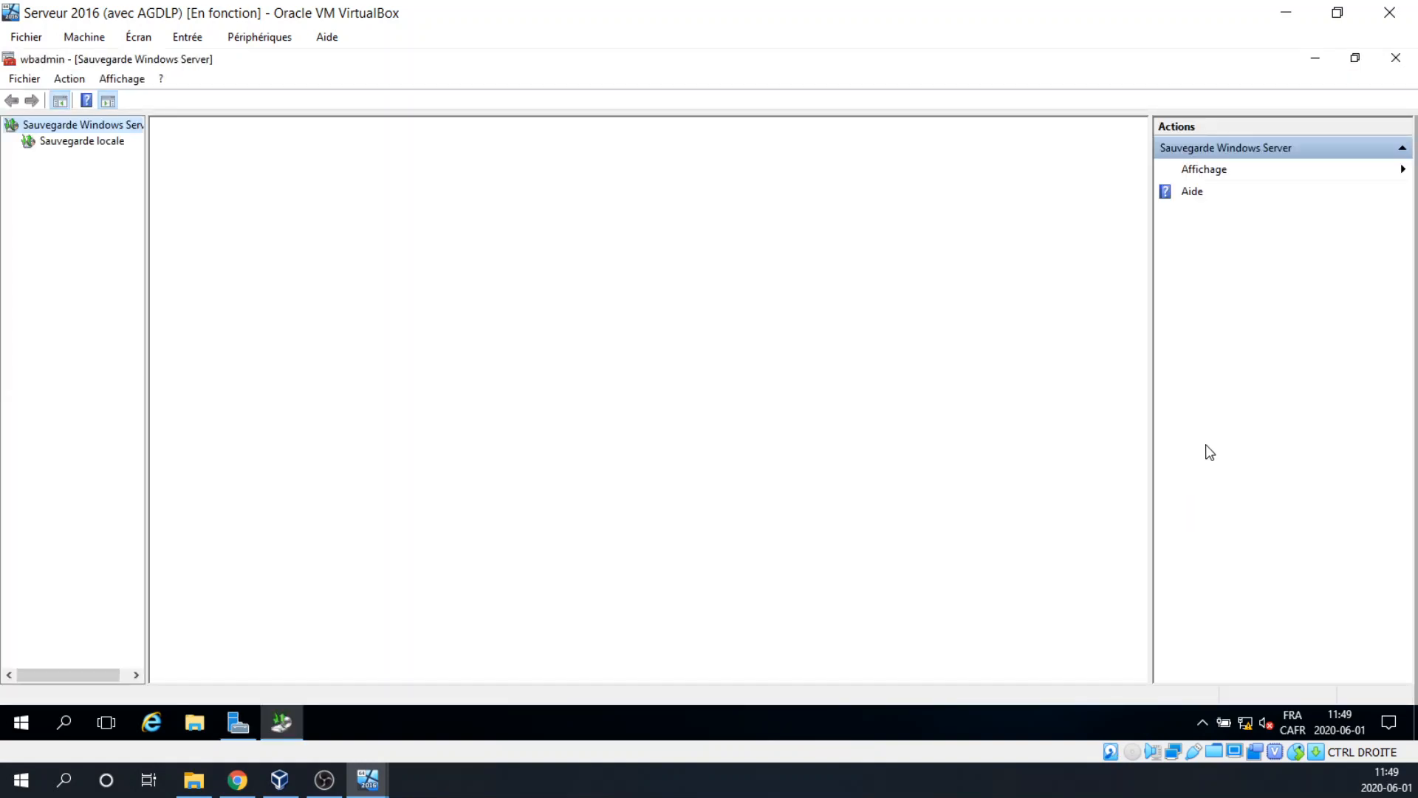
pyautogui.moveTo(147, 337); pyautogui.dragTo(257, 361)
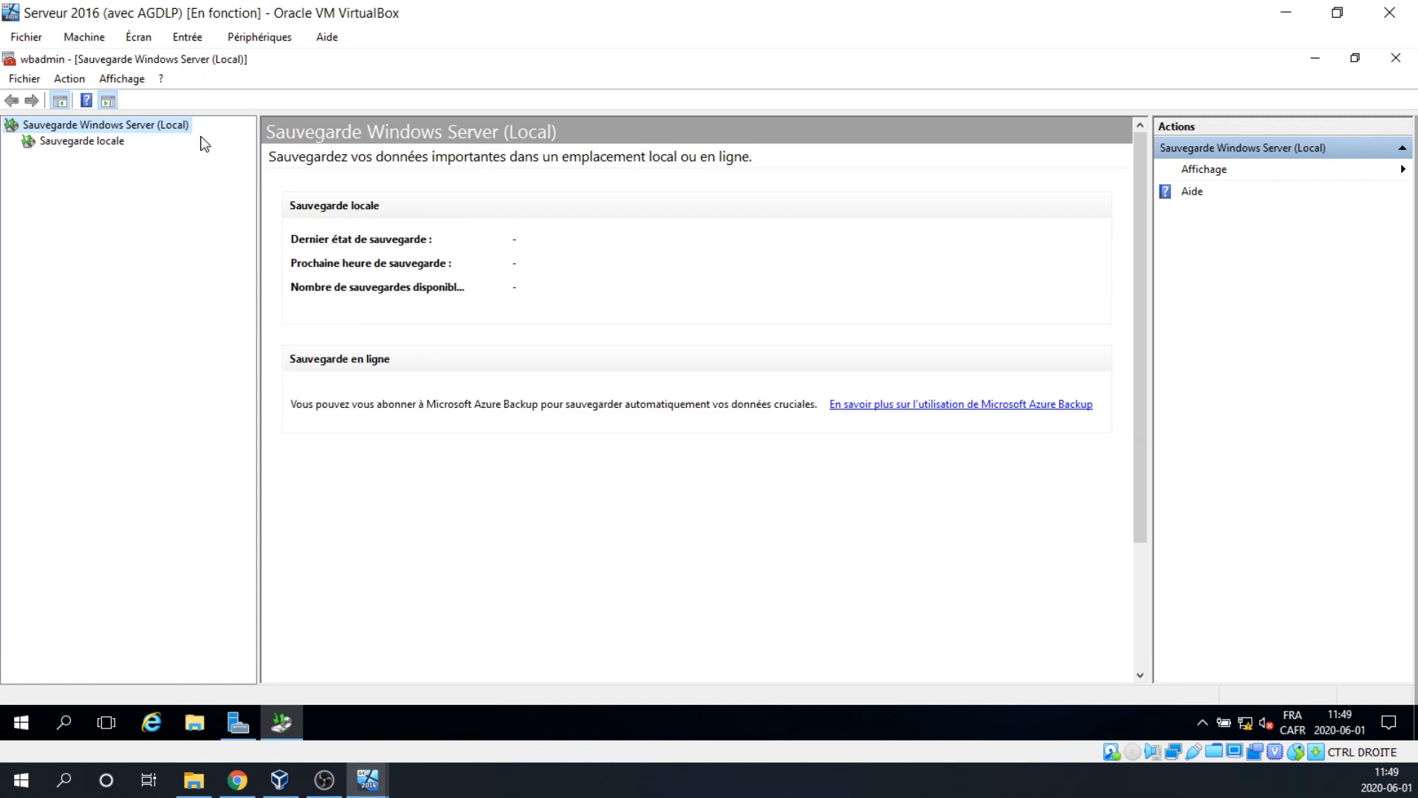
pyautogui.click(72, 142)
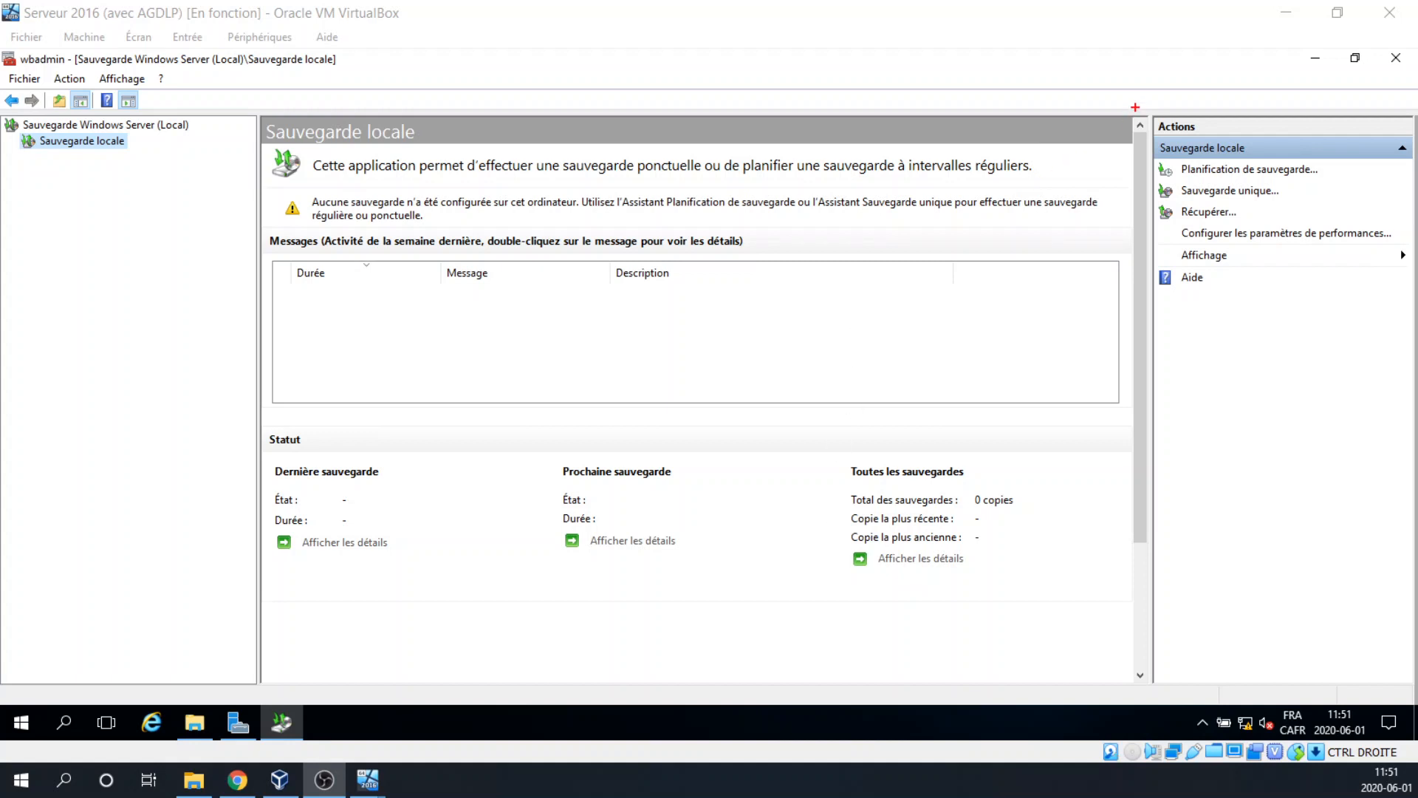
pyautogui.moveTo(1157, 103)
pyautogui.mouseDown()
pyautogui.moveTo(1305, 363)
pyautogui.moveTo(1416, 362)
pyautogui.mouseUp()
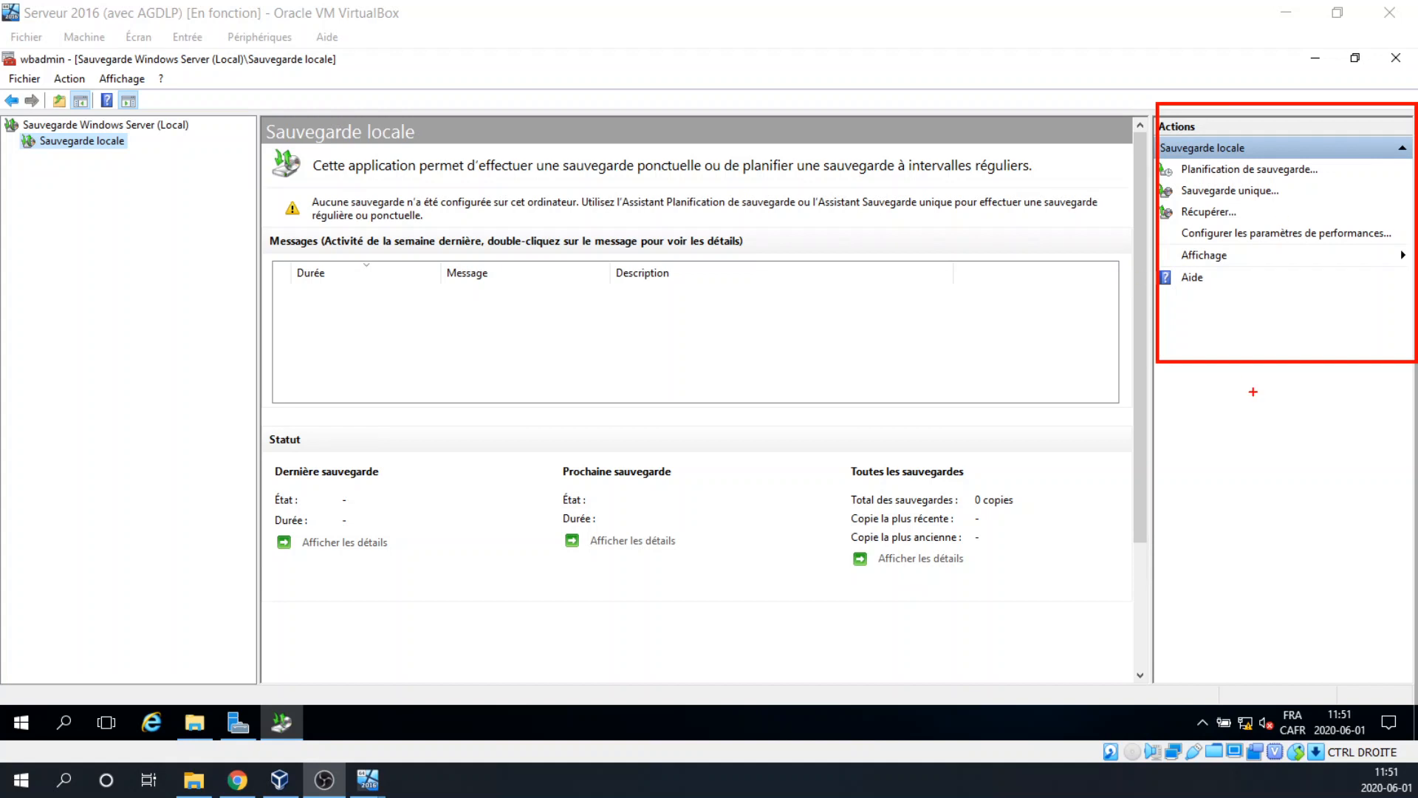
pyautogui.press('Escape')
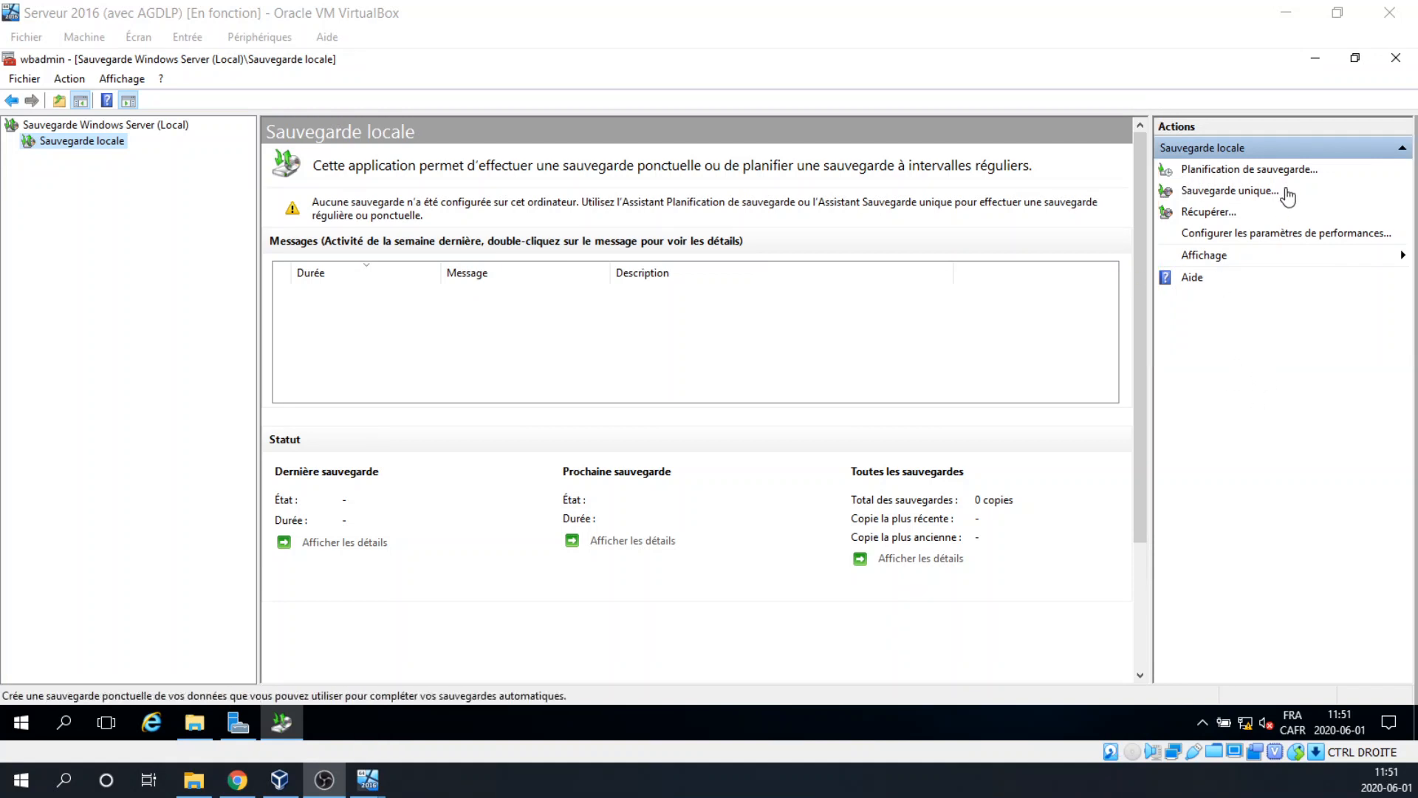
# Step: Start a one-time backup using Autres options with the Personnalisé configuration
pyautogui.click(1214, 193)
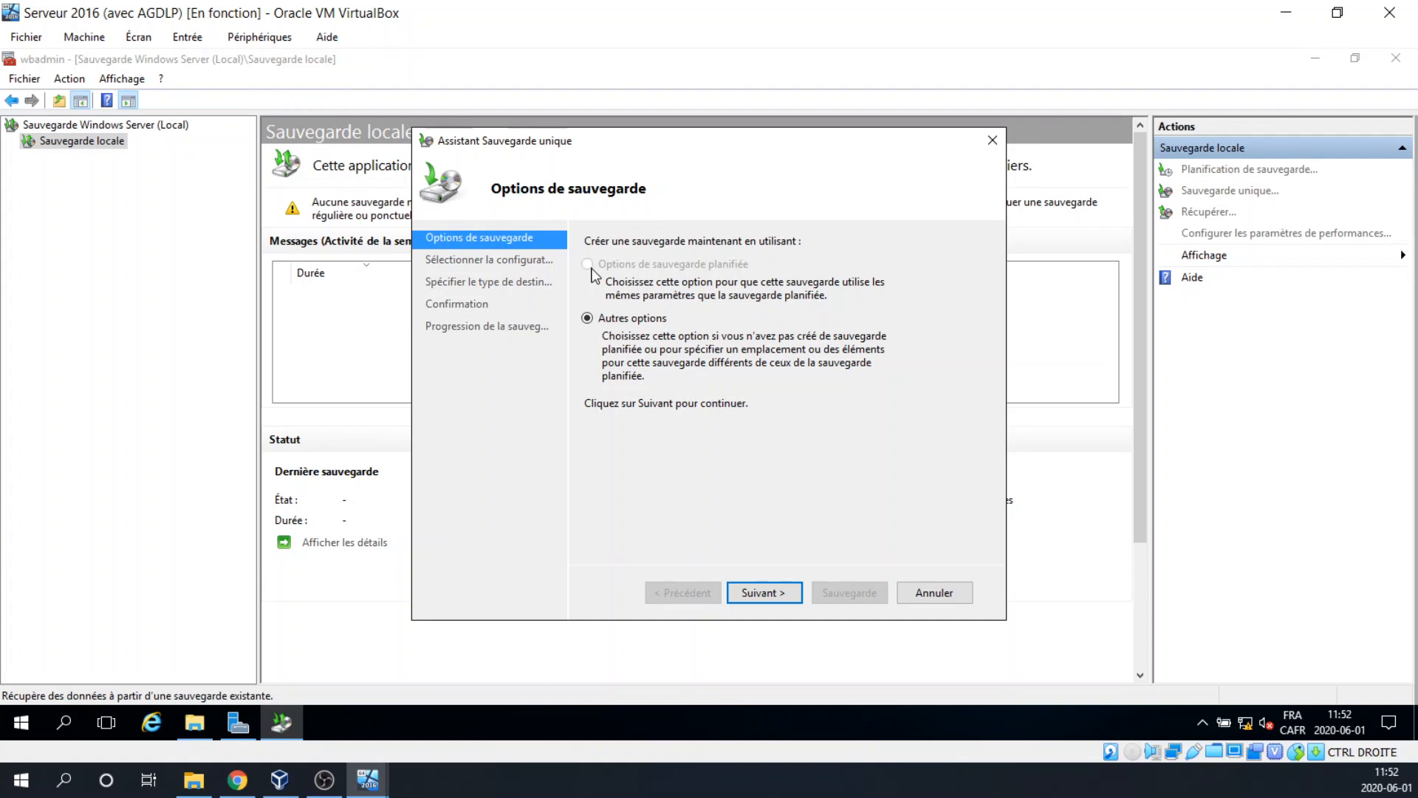
pyautogui.click(775, 597)
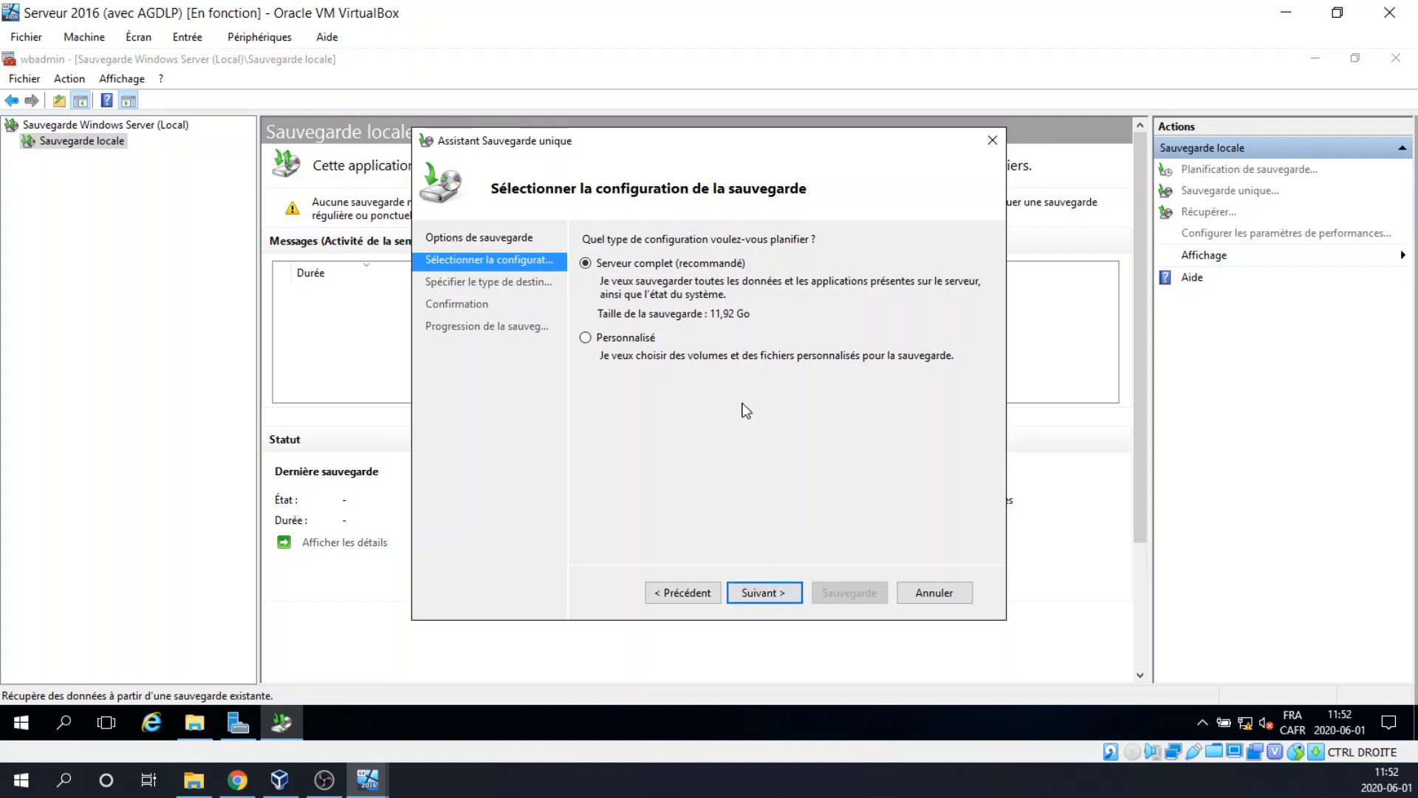
pyautogui.click(596, 340)
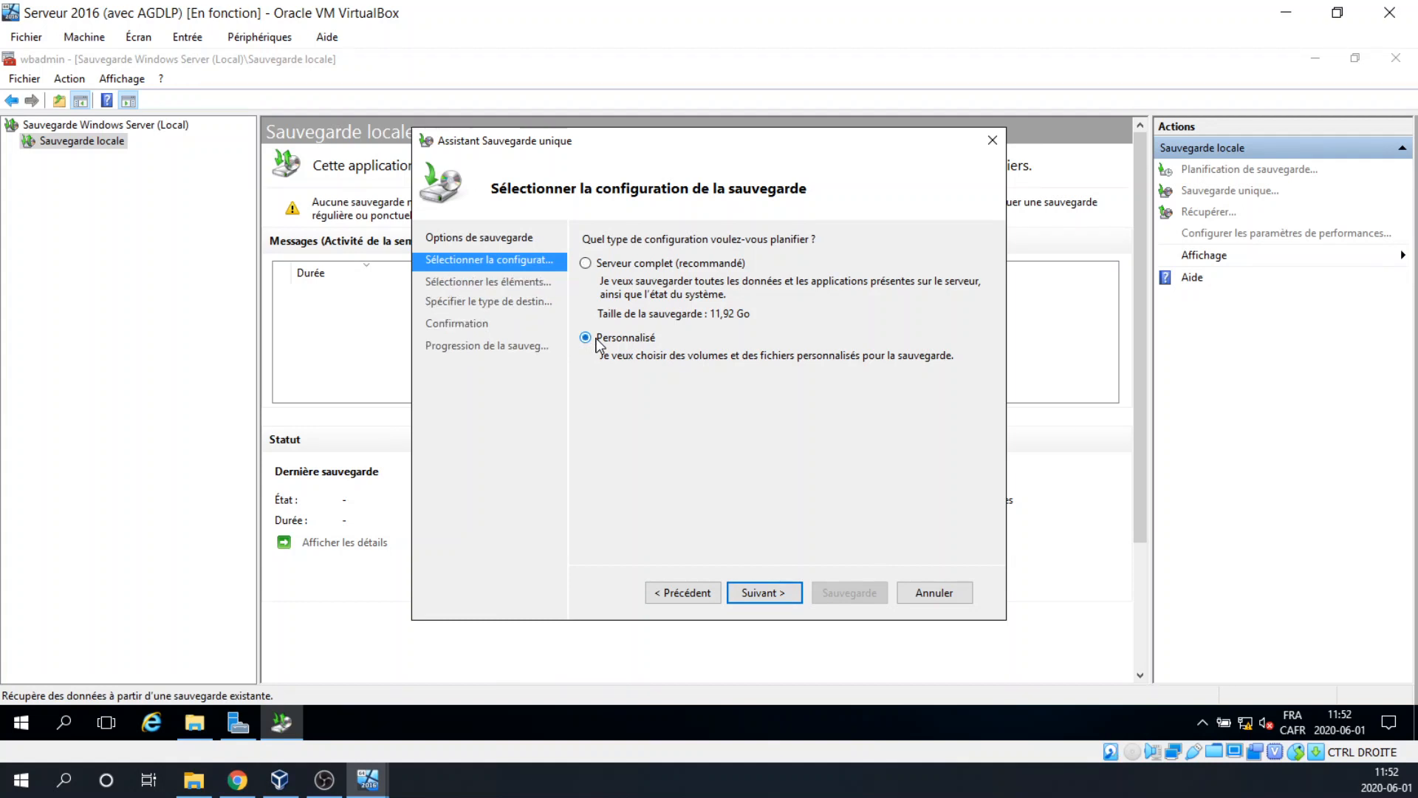
pyautogui.click(777, 593)
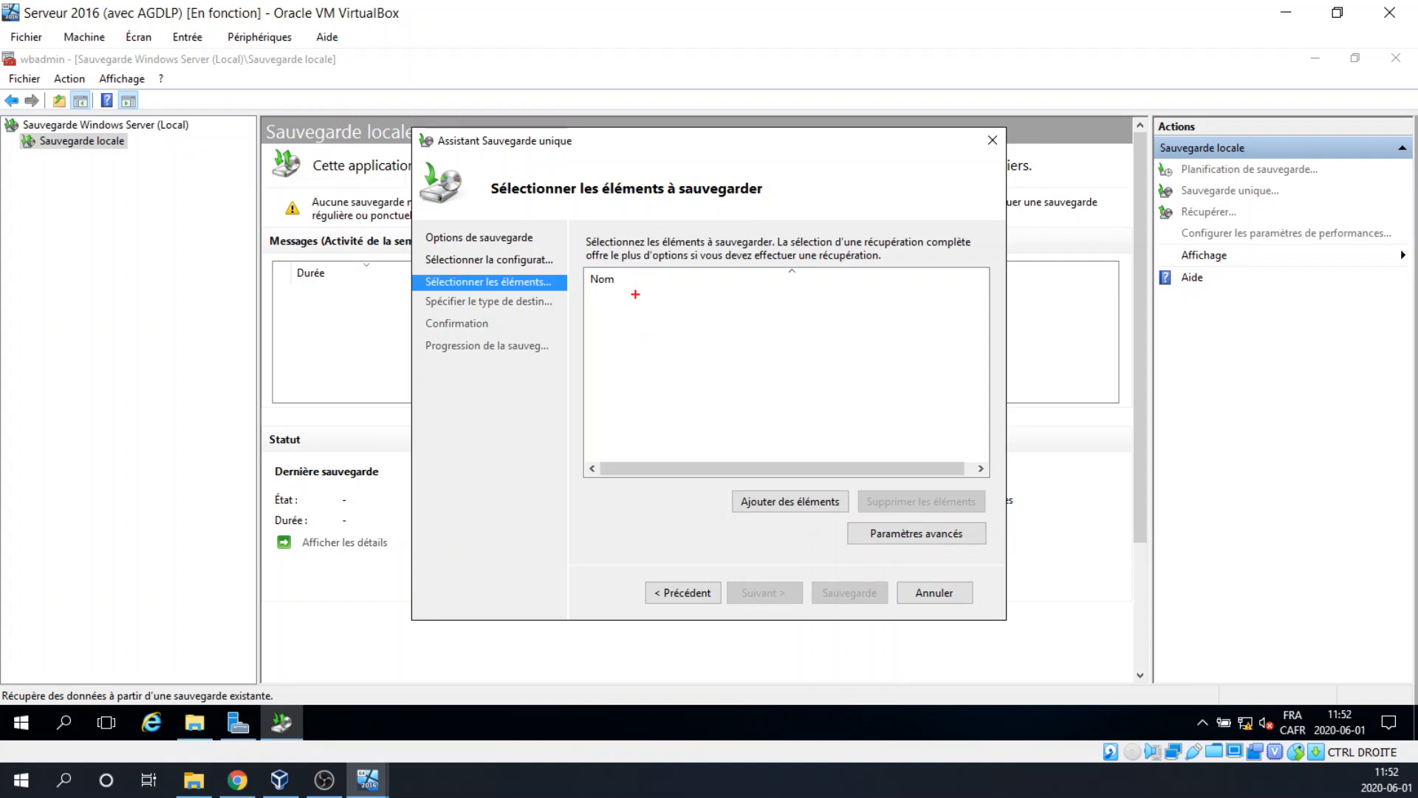
# Step: Add the folder C:\nana_mobiliers to the backup items and check the advanced exclusion settings without adding an exclusion
pyautogui.moveTo(594, 282)
pyautogui.mouseDown()
pyautogui.moveTo(820, 317)
pyautogui.moveTo(979, 375)
pyautogui.moveTo(999, 454)
pyautogui.moveTo(987, 459)
pyautogui.mouseUp()
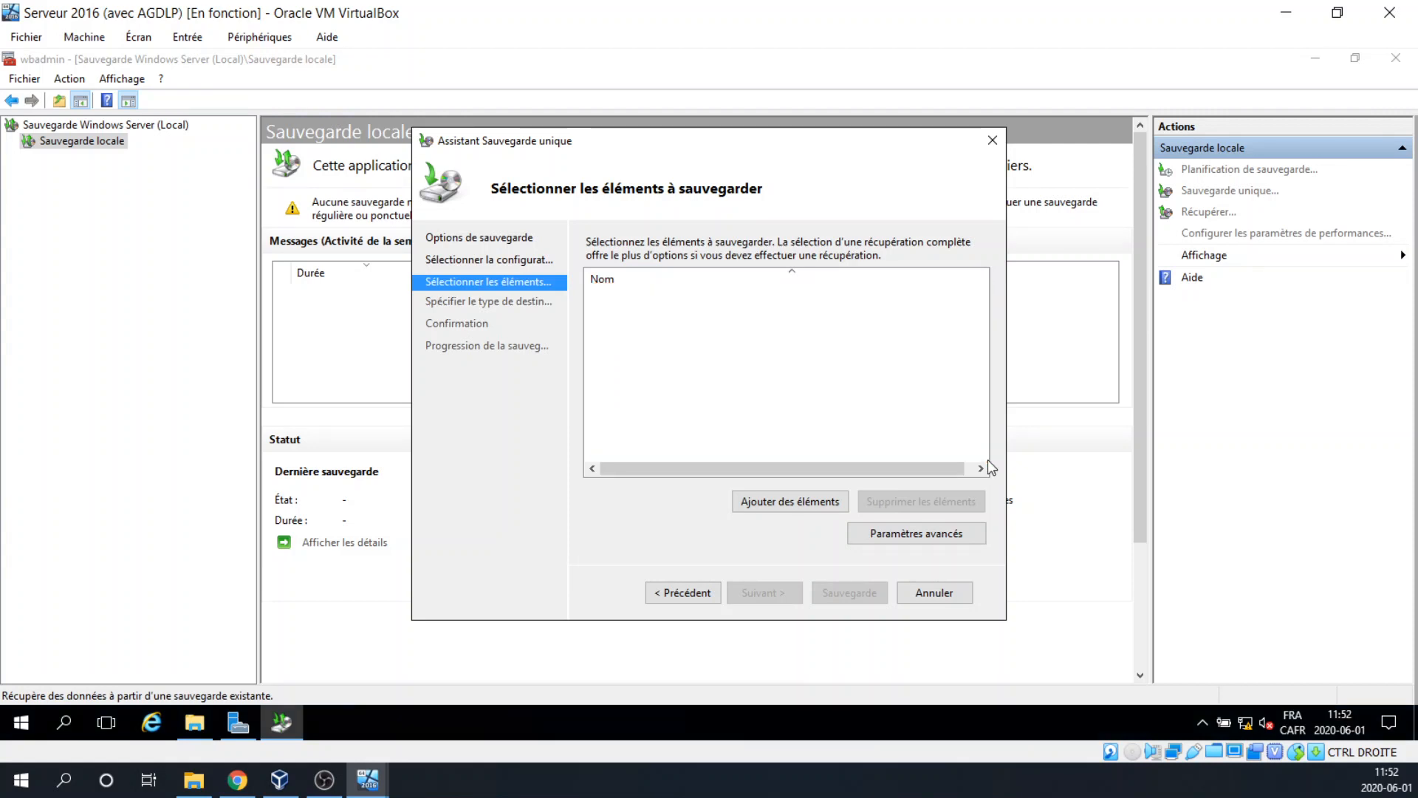
pyautogui.click(800, 512)
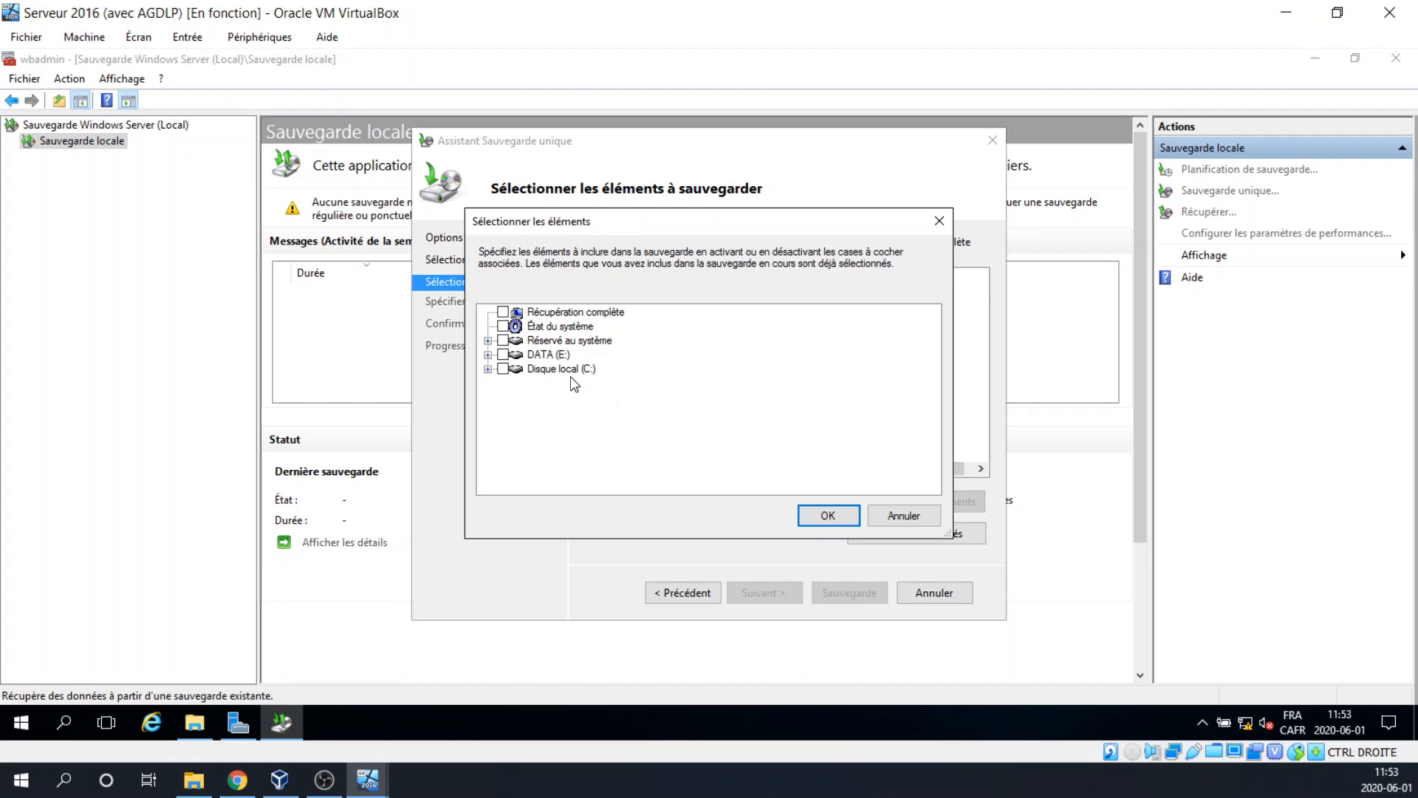
pyautogui.click(487, 369)
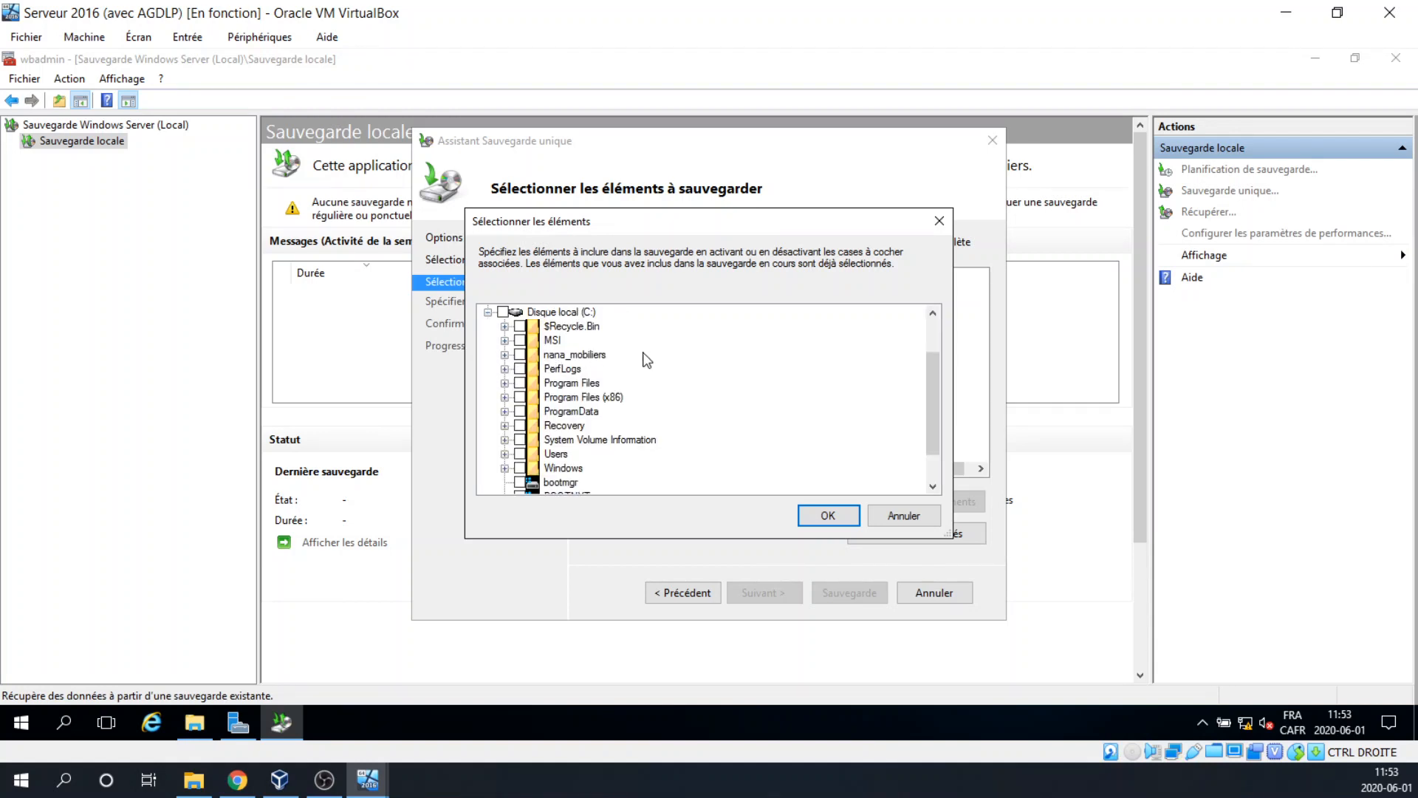
pyautogui.click(505, 355)
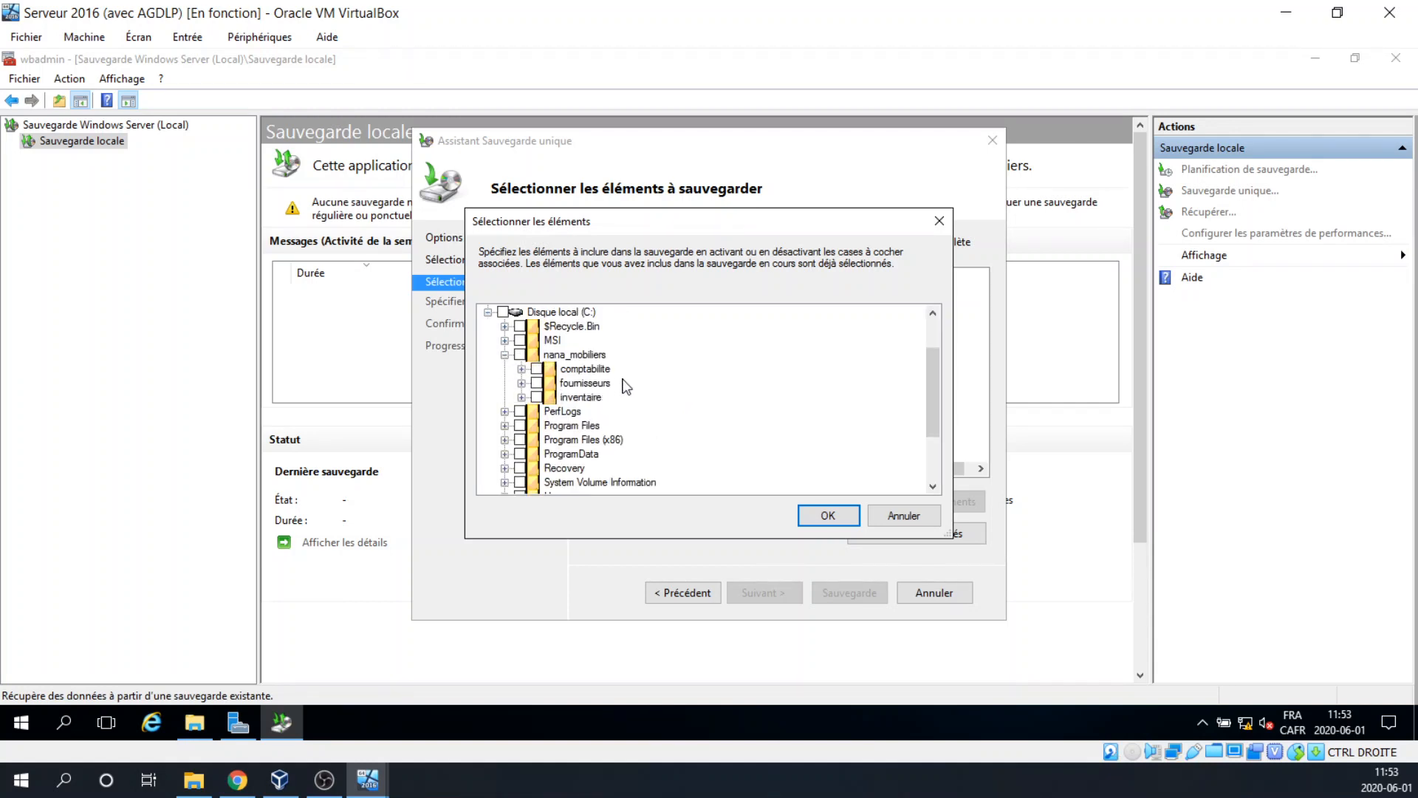
pyautogui.click(521, 368)
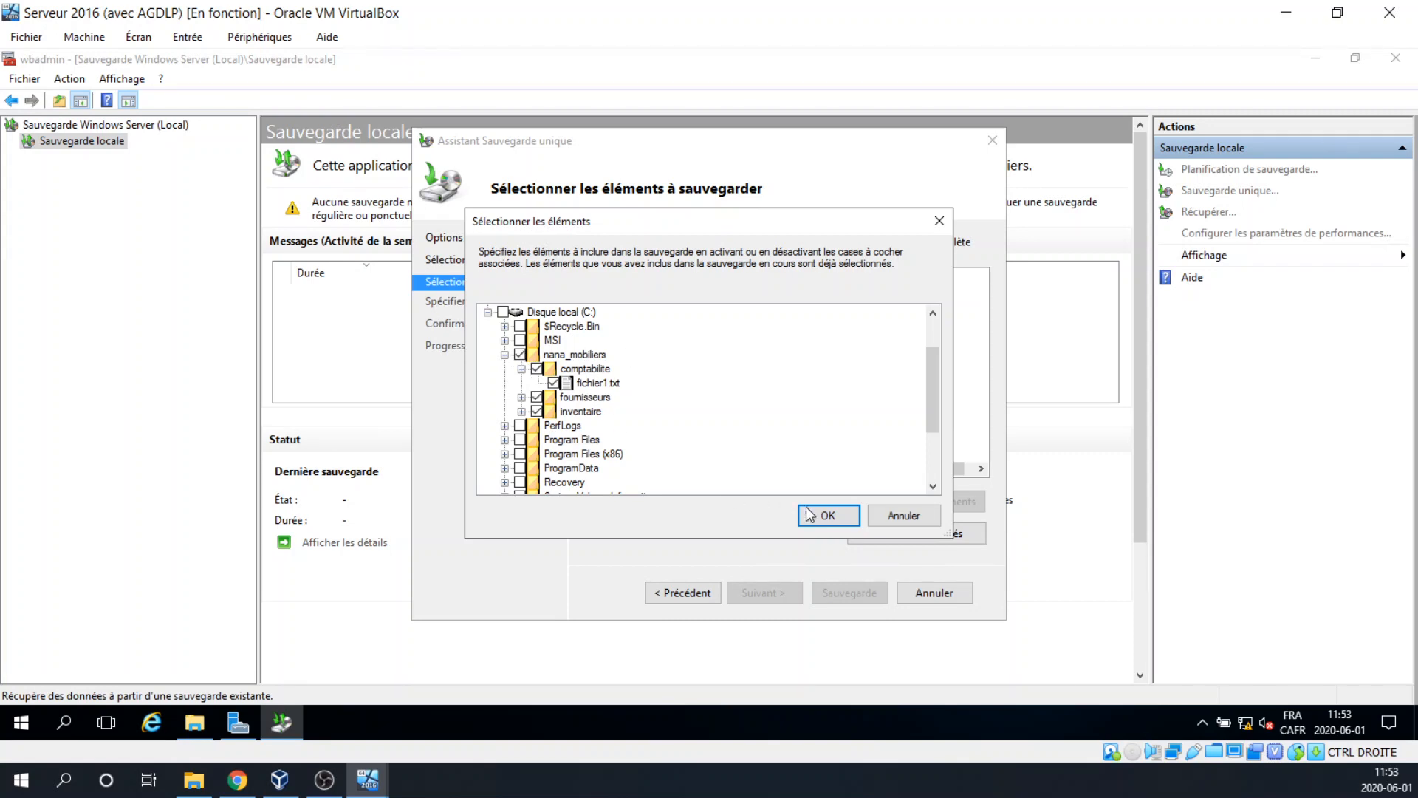
pyautogui.click(845, 517)
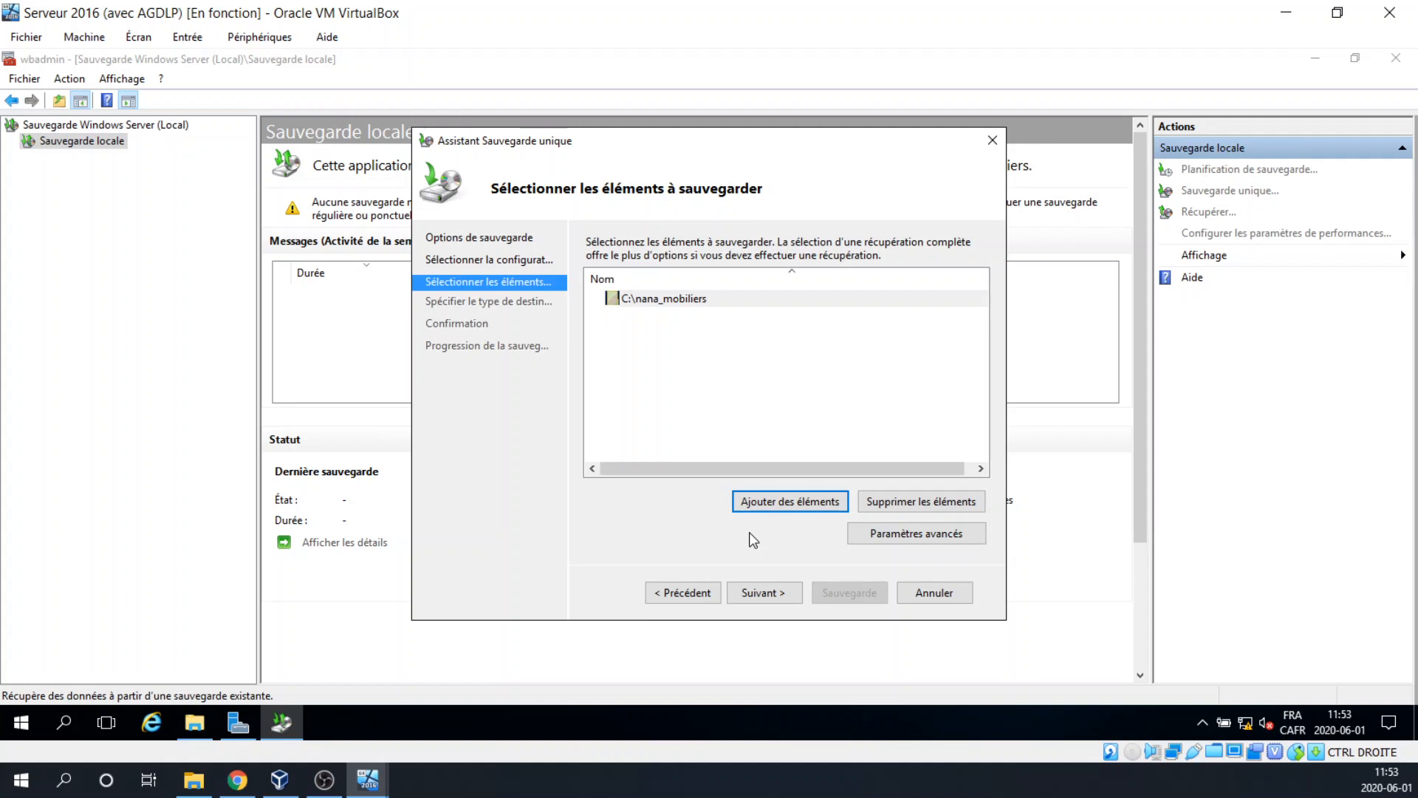
pyautogui.click(953, 535)
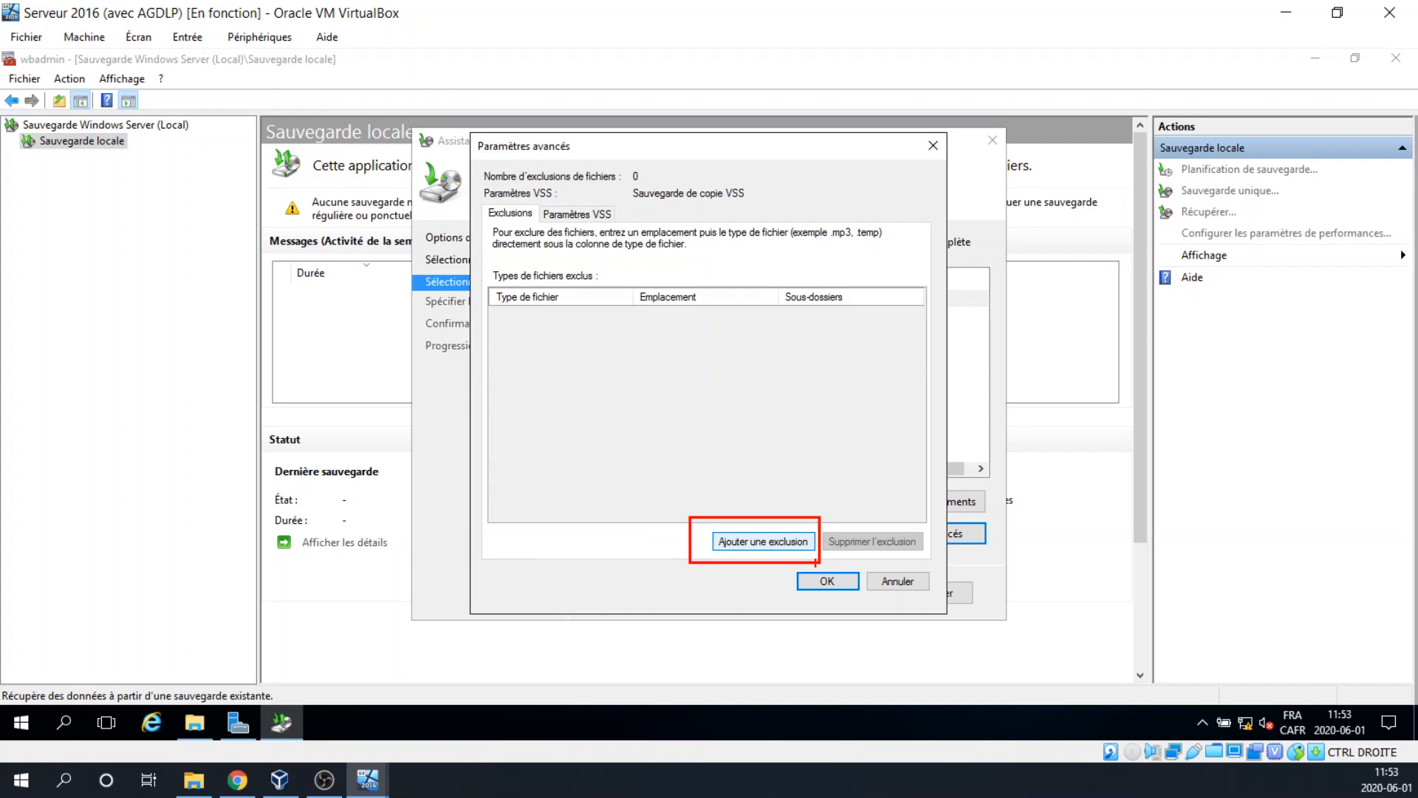
pyautogui.click(821, 581)
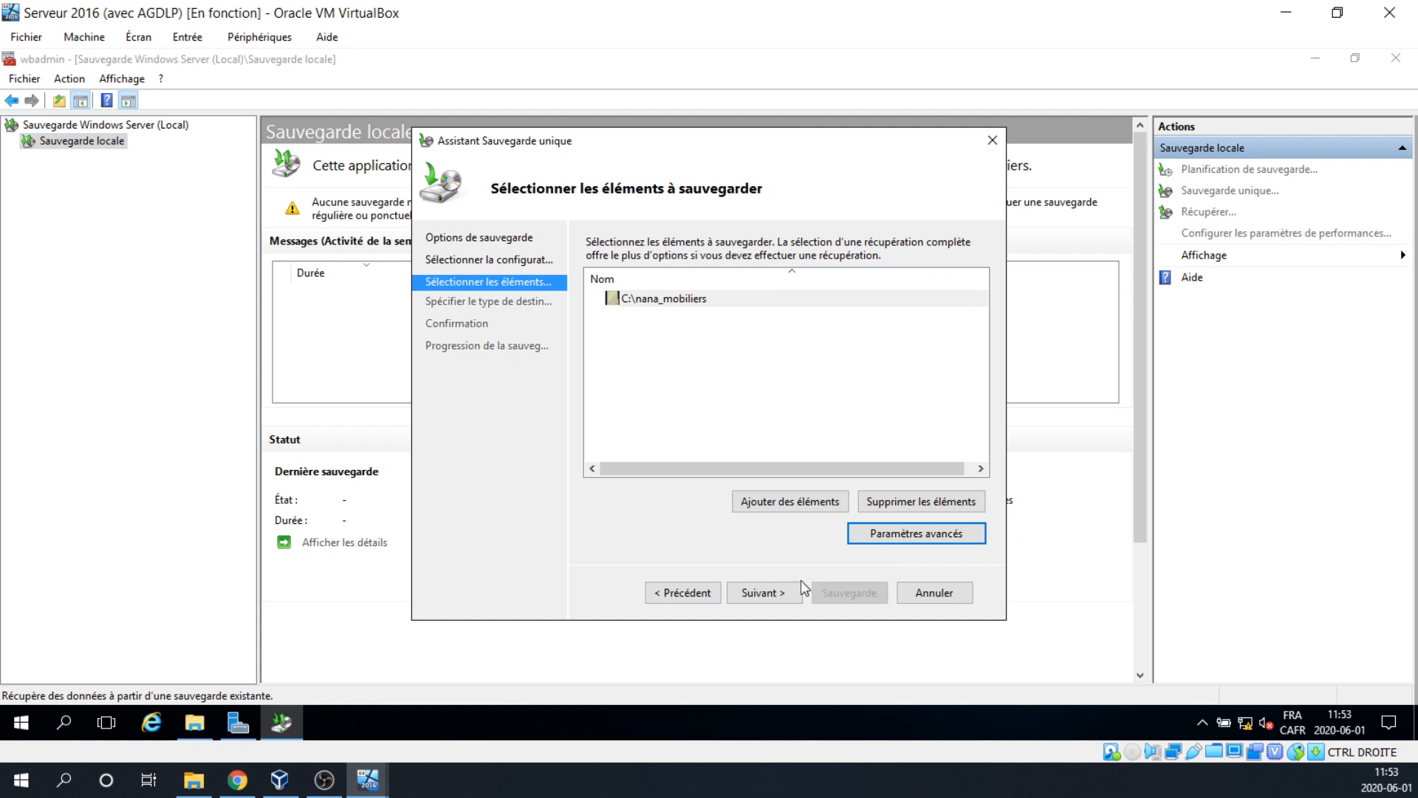
# Step: Store the backup on local drives with DATA (E:) as the destination volume, and proceed to the confirmation page
pyautogui.click(777, 601)
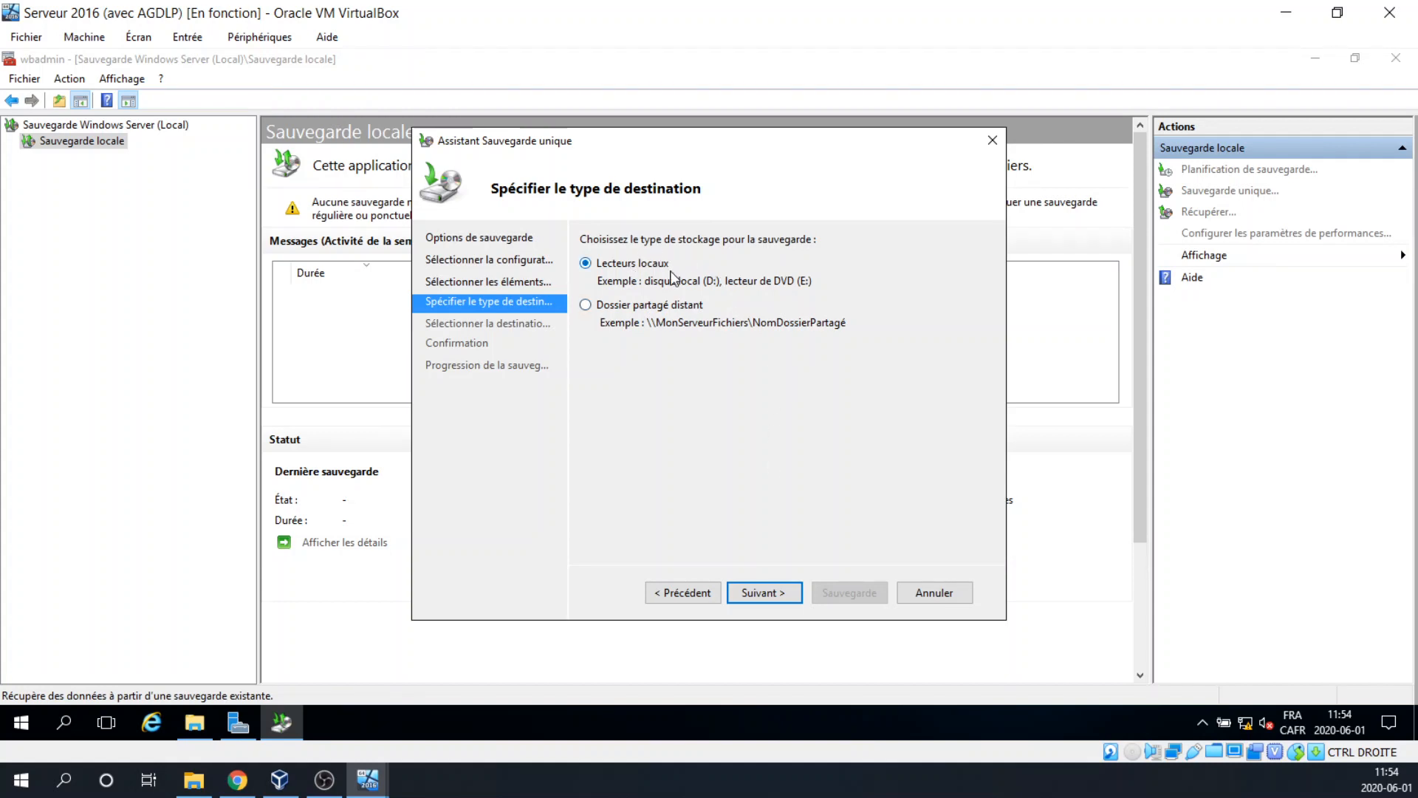
pyautogui.click(757, 592)
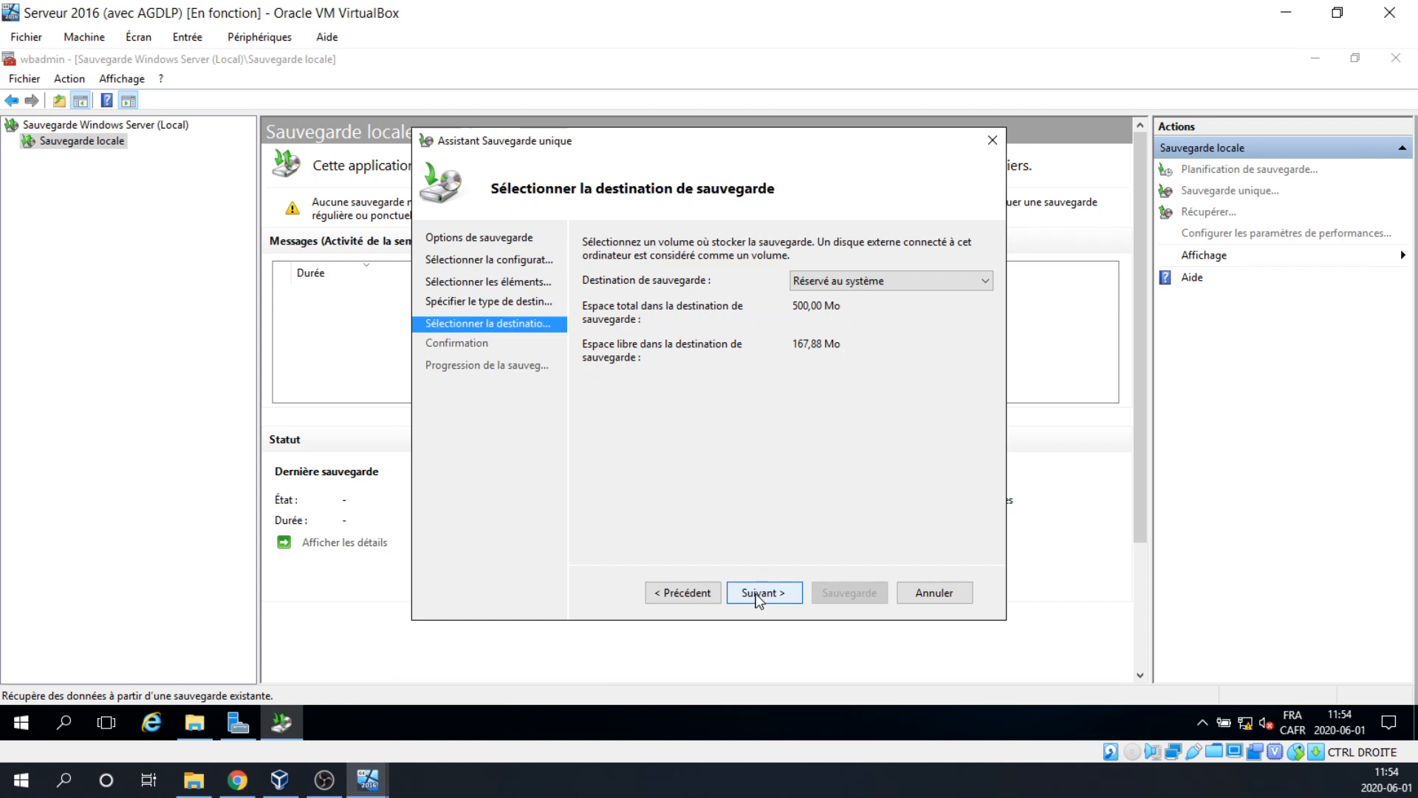
pyautogui.click(985, 282)
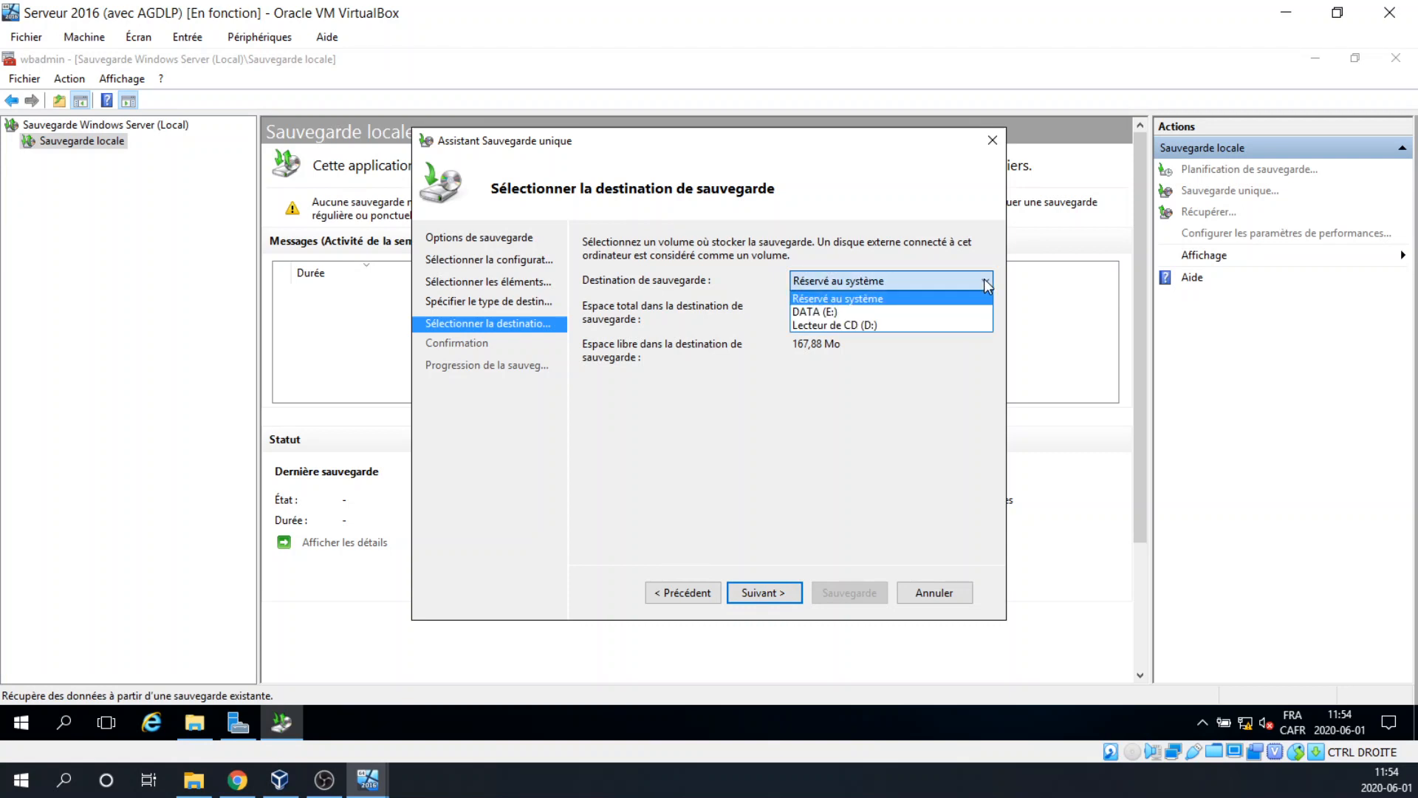
pyautogui.click(818, 314)
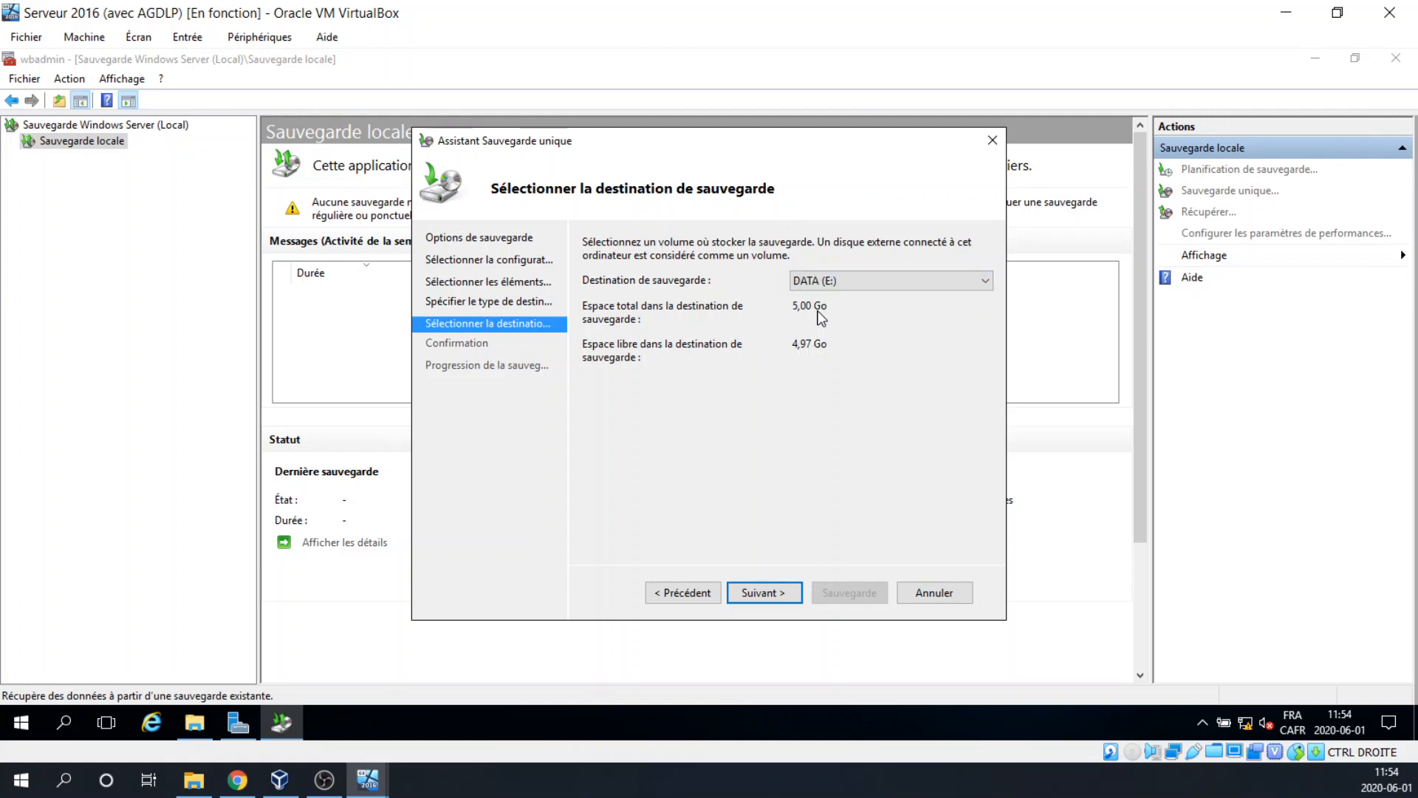
pyautogui.click(771, 592)
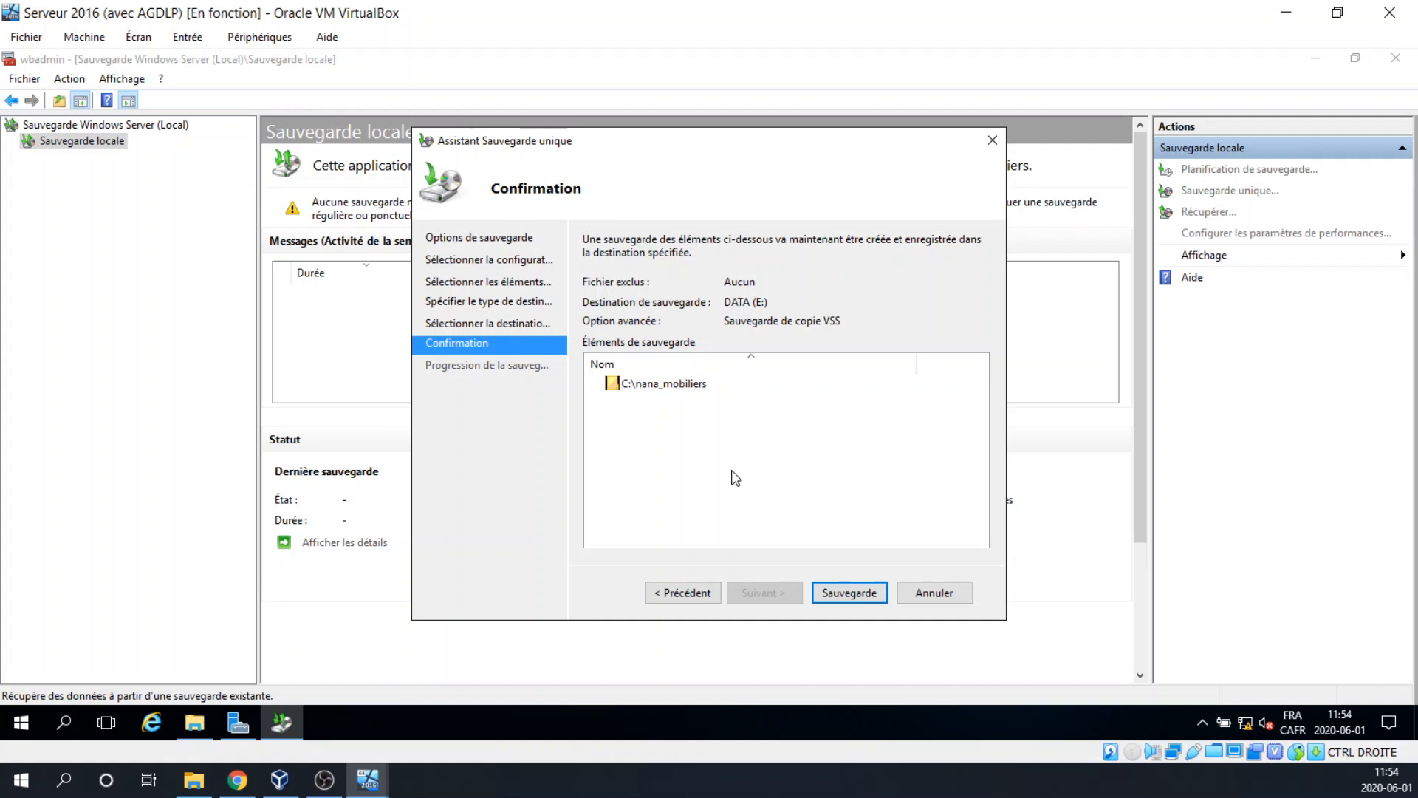
# Step: Run the one-time backup of C:\nana_mobiliers to DATA (E:) and close the wizard when the backup has ended
pyautogui.click(681, 436)
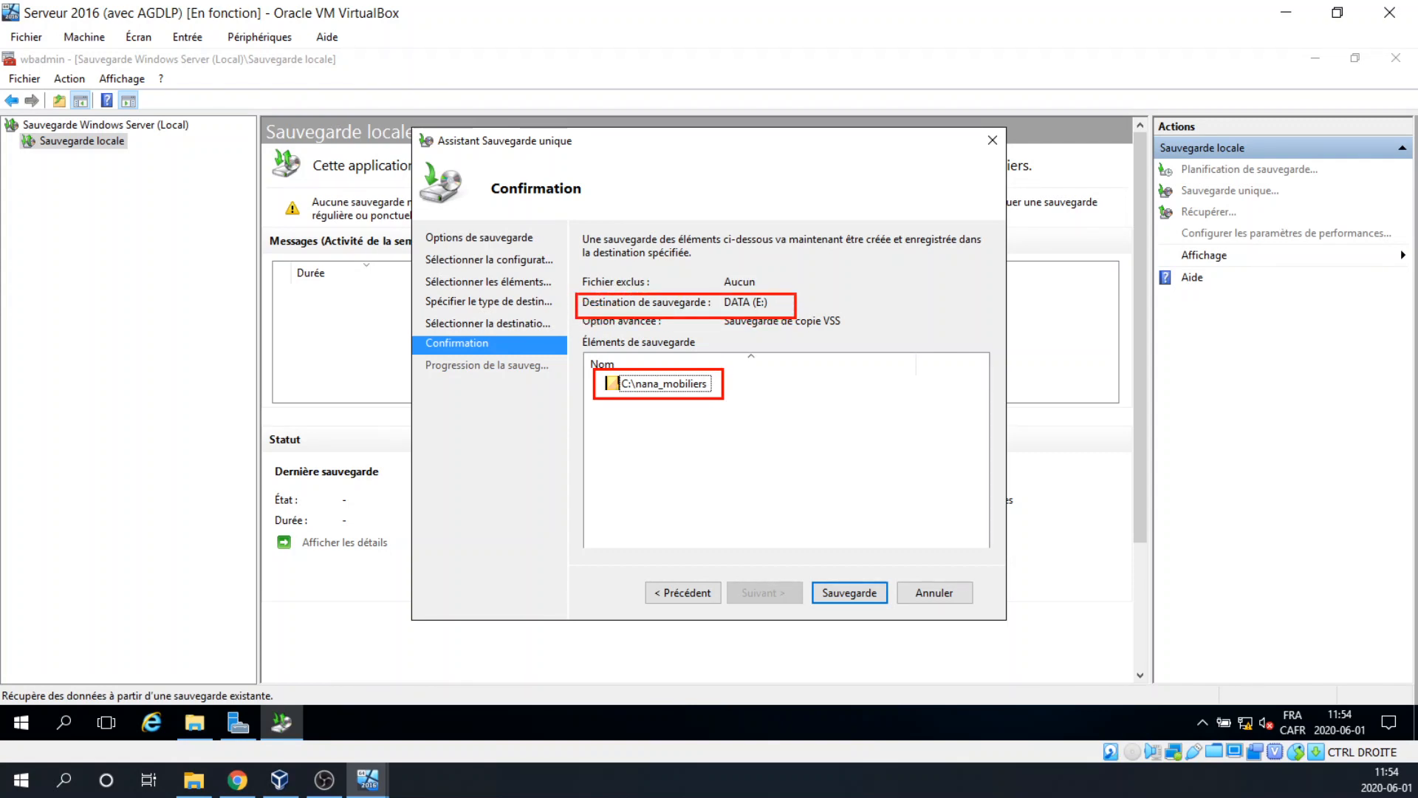
pyautogui.click(854, 593)
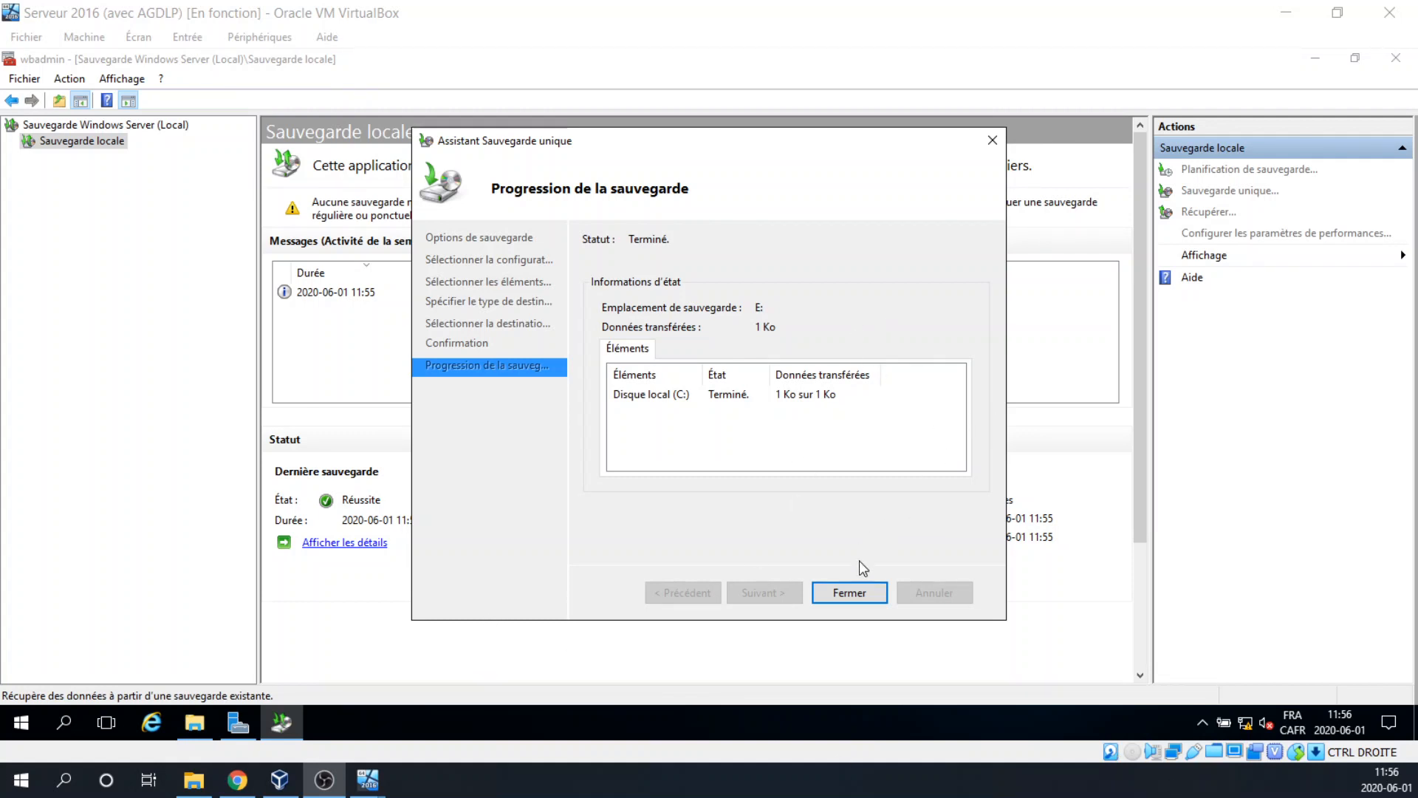
pyautogui.click(868, 595)
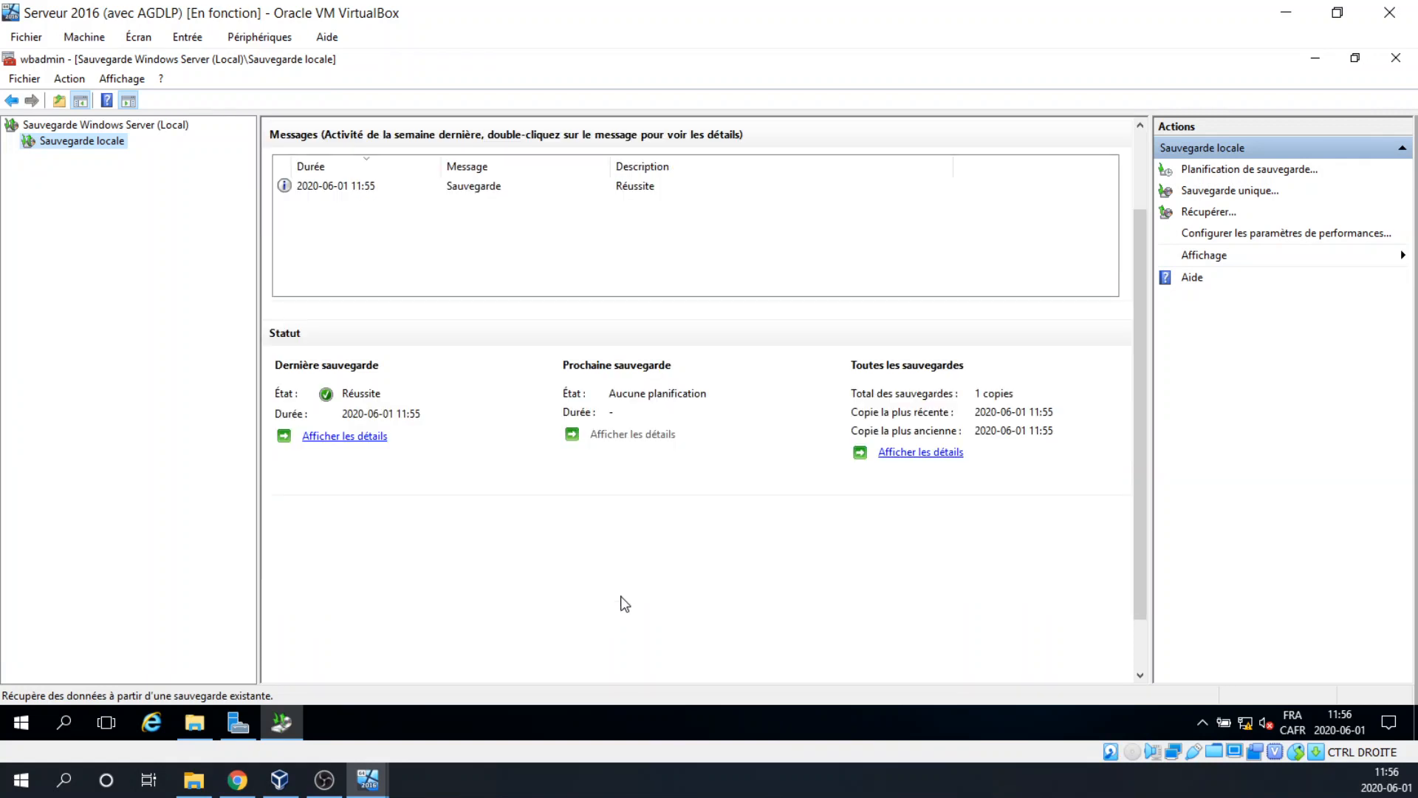
# Step: Review the message list and the Statut section of Sauvegarde locale for the backup just made
pyautogui.scroll(-3, 620, 602)
pyautogui.hotkey('ctrl', '2')
pyautogui.moveTo(249, 345); pyautogui.dragTo(1113, 484)
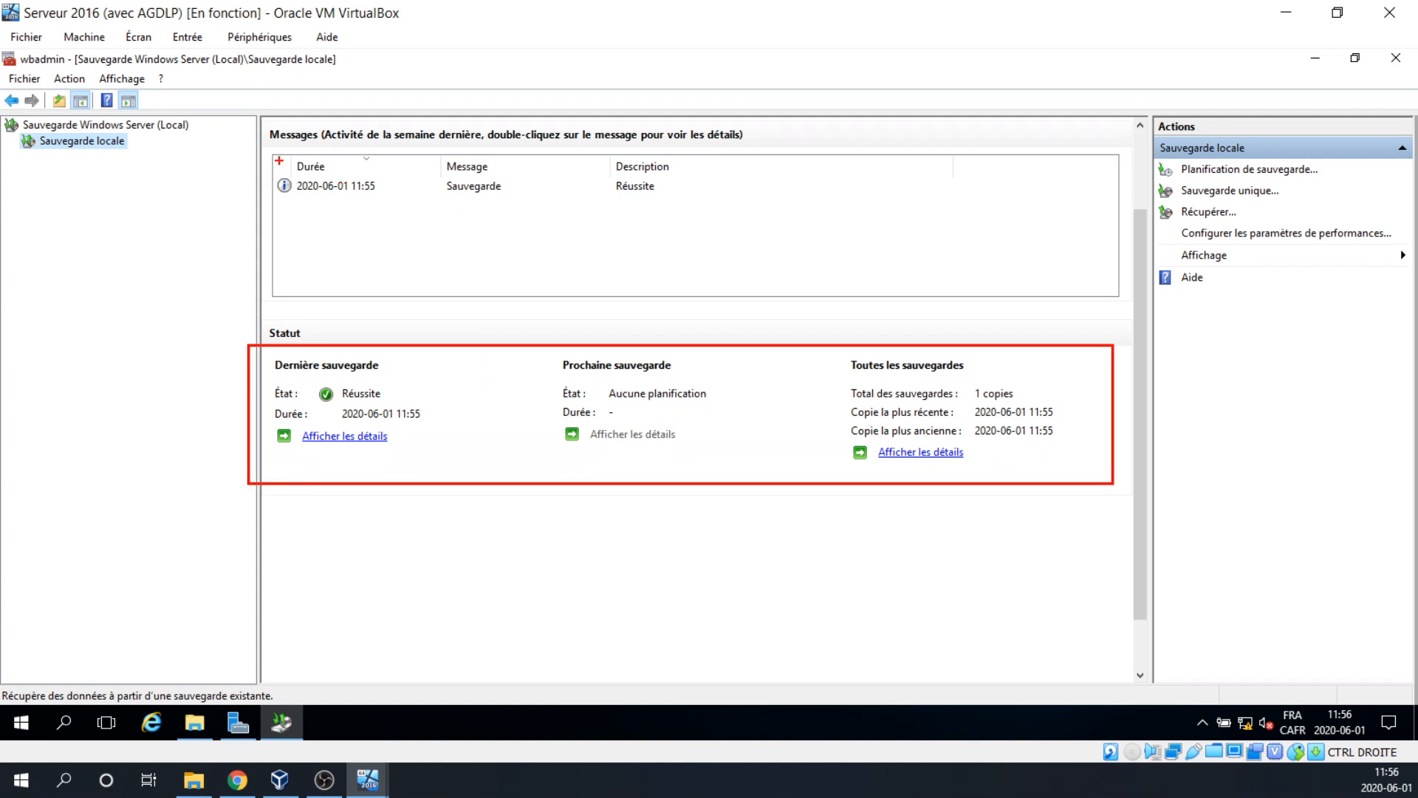
pyautogui.moveTo(280, 160)
pyautogui.mouseDown()
pyautogui.moveTo(517, 212)
pyautogui.moveTo(734, 212)
pyautogui.mouseUp()
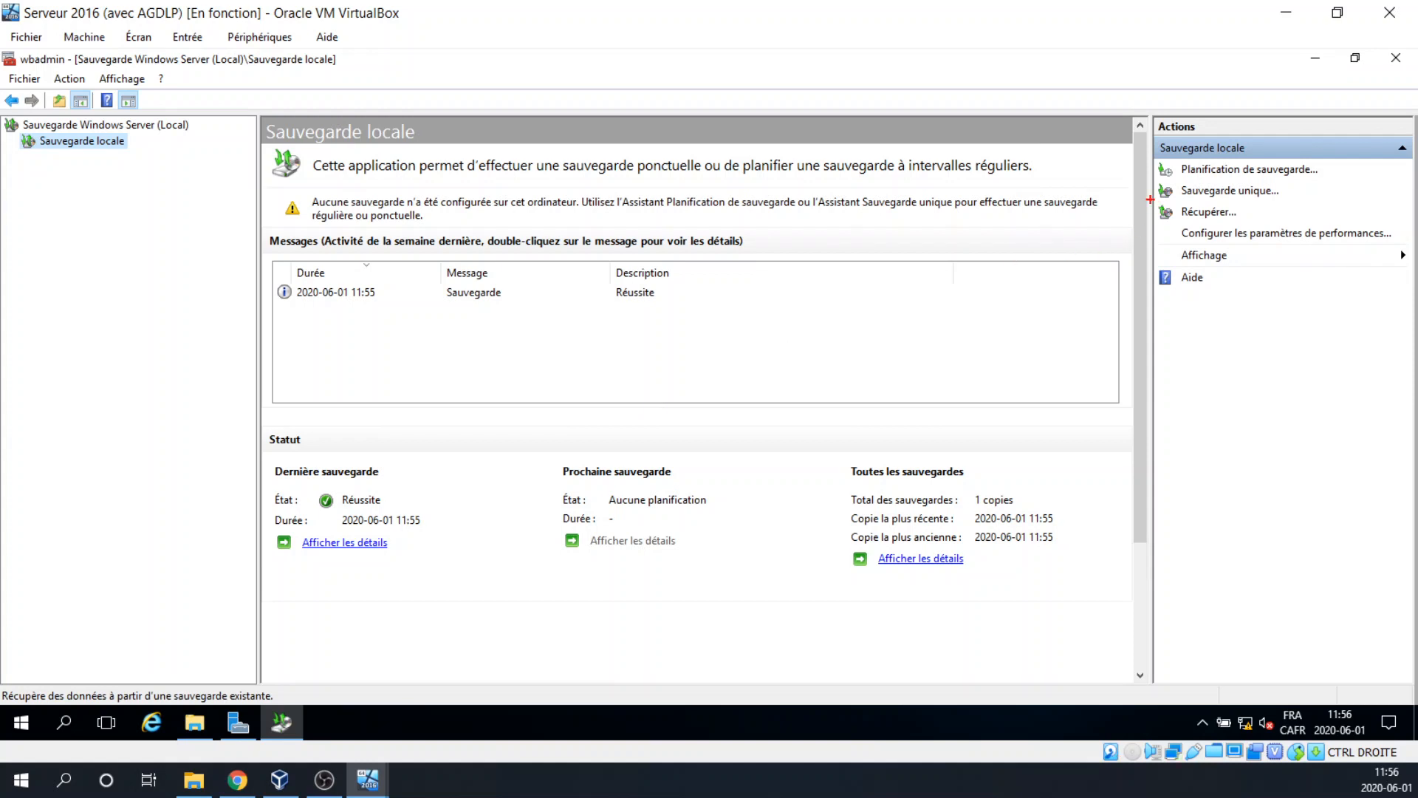
pyautogui.moveTo(1150, 200); pyautogui.dragTo(1282, 226)
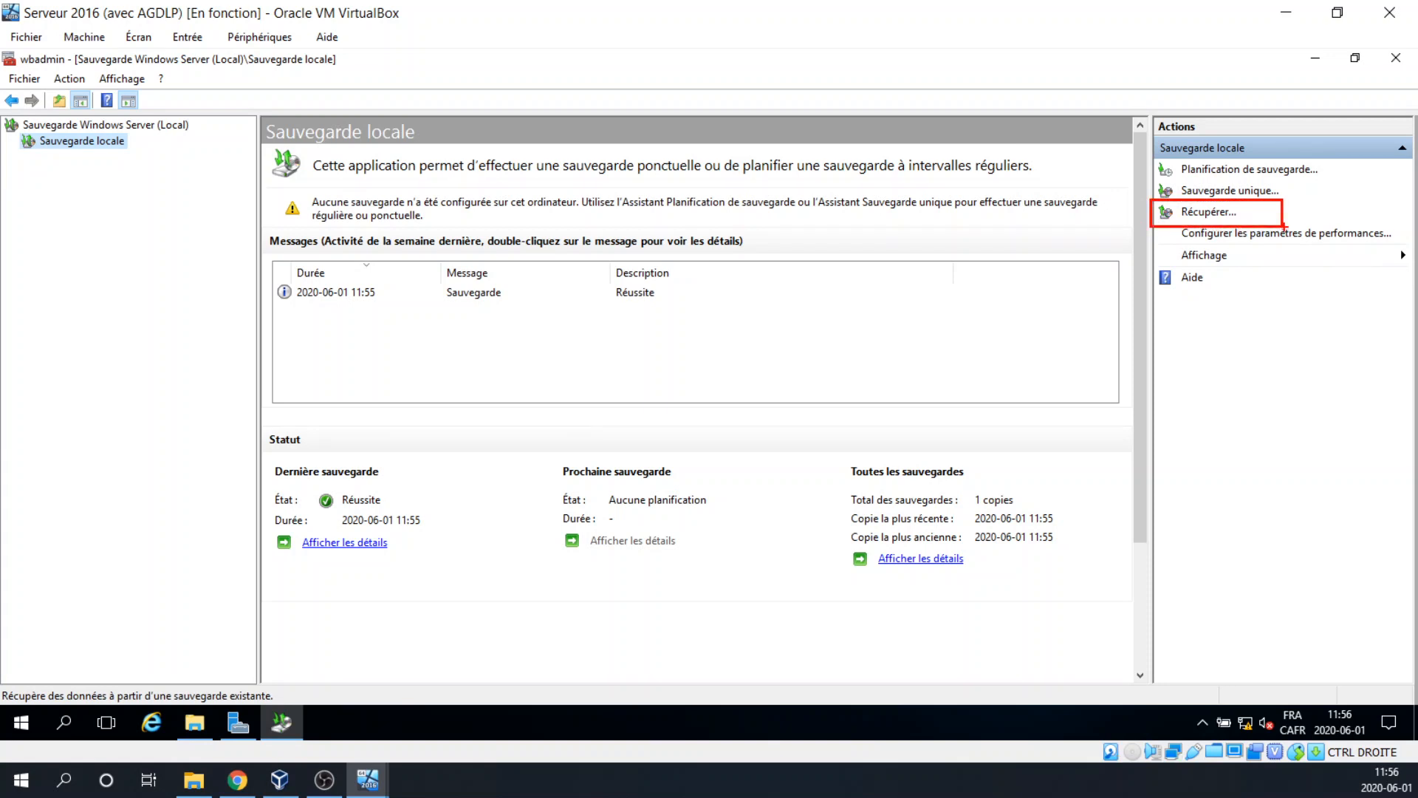
pyautogui.press('Escape')
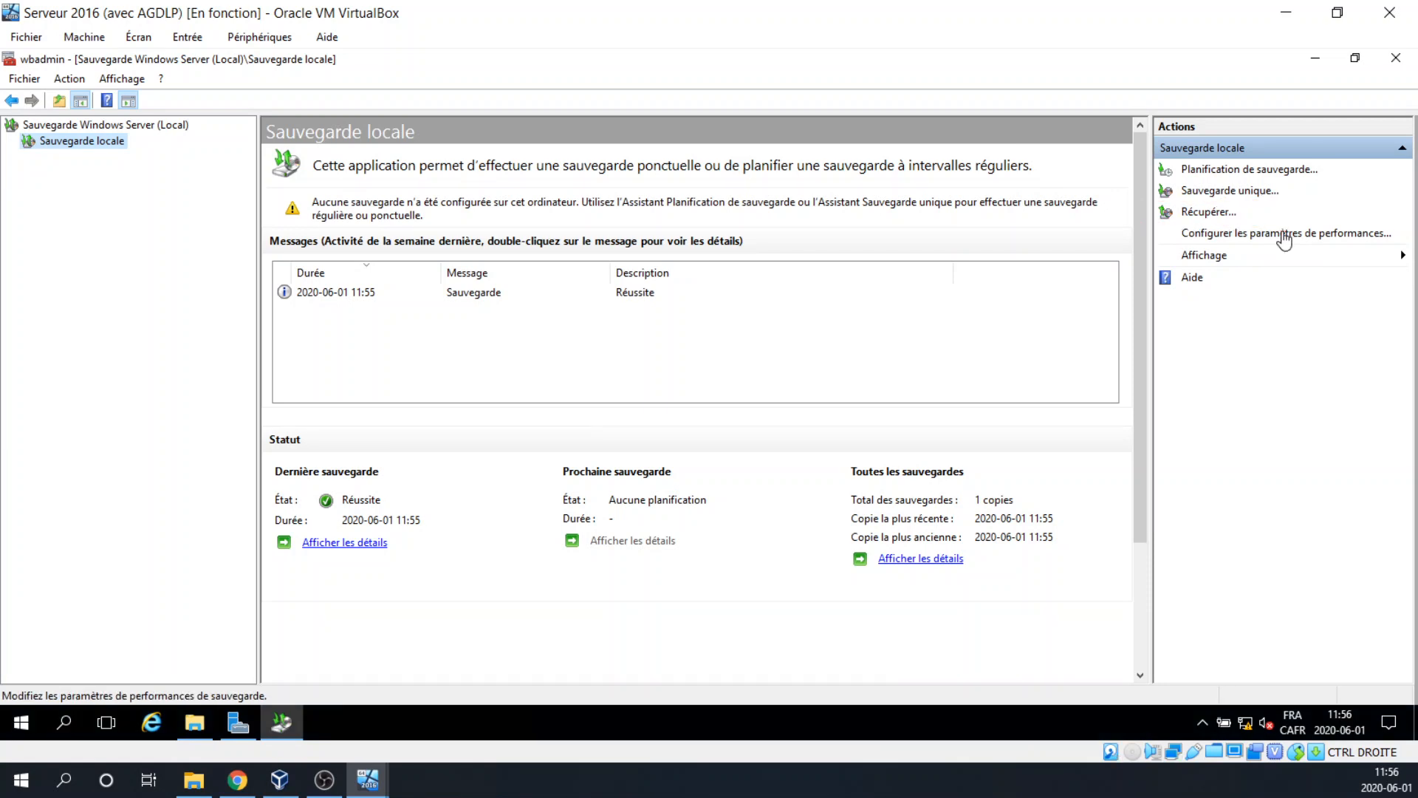
# Step: Start a recovery from the backup stored on Ce serveur and check the backup times offered for 1 June 2020
pyautogui.click(1199, 215)
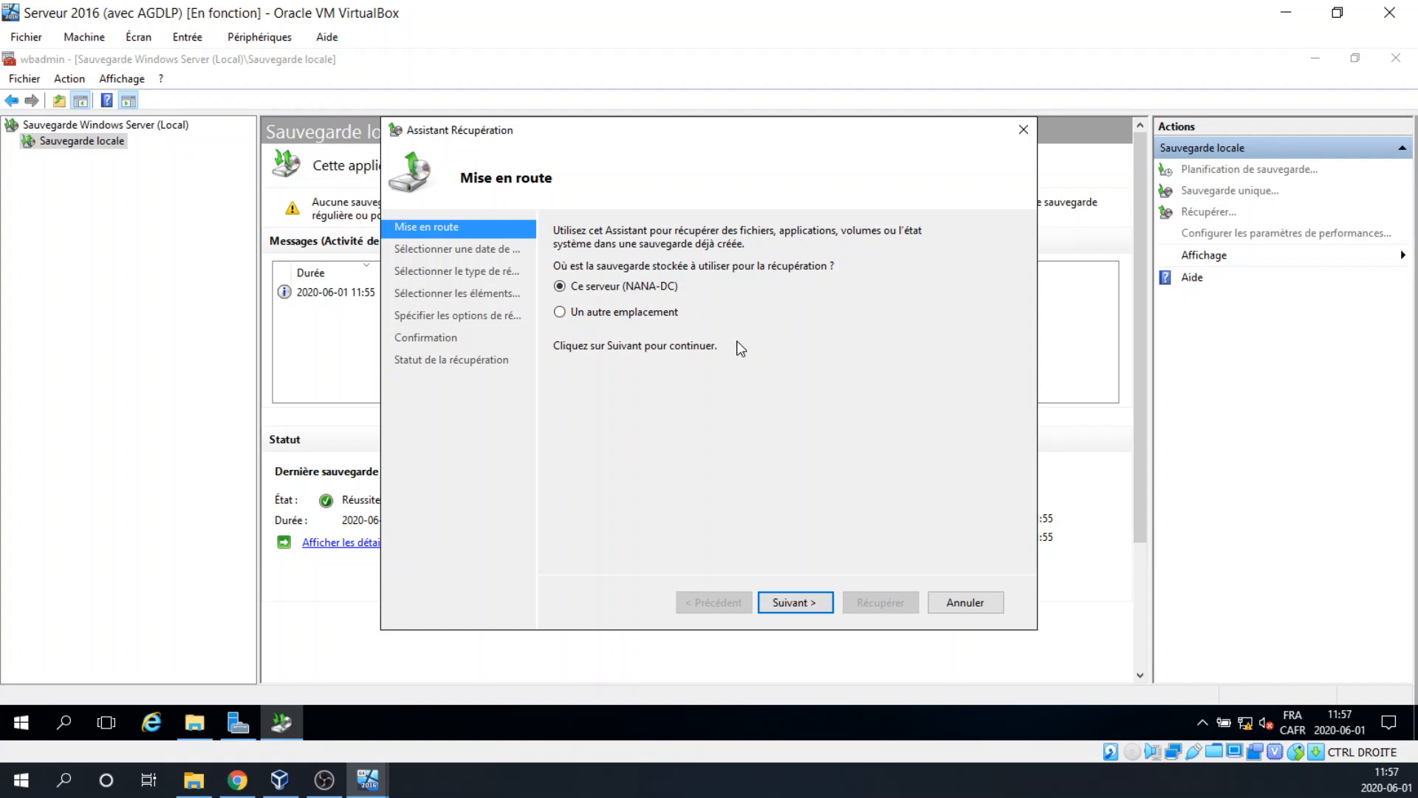
pyautogui.click(791, 606)
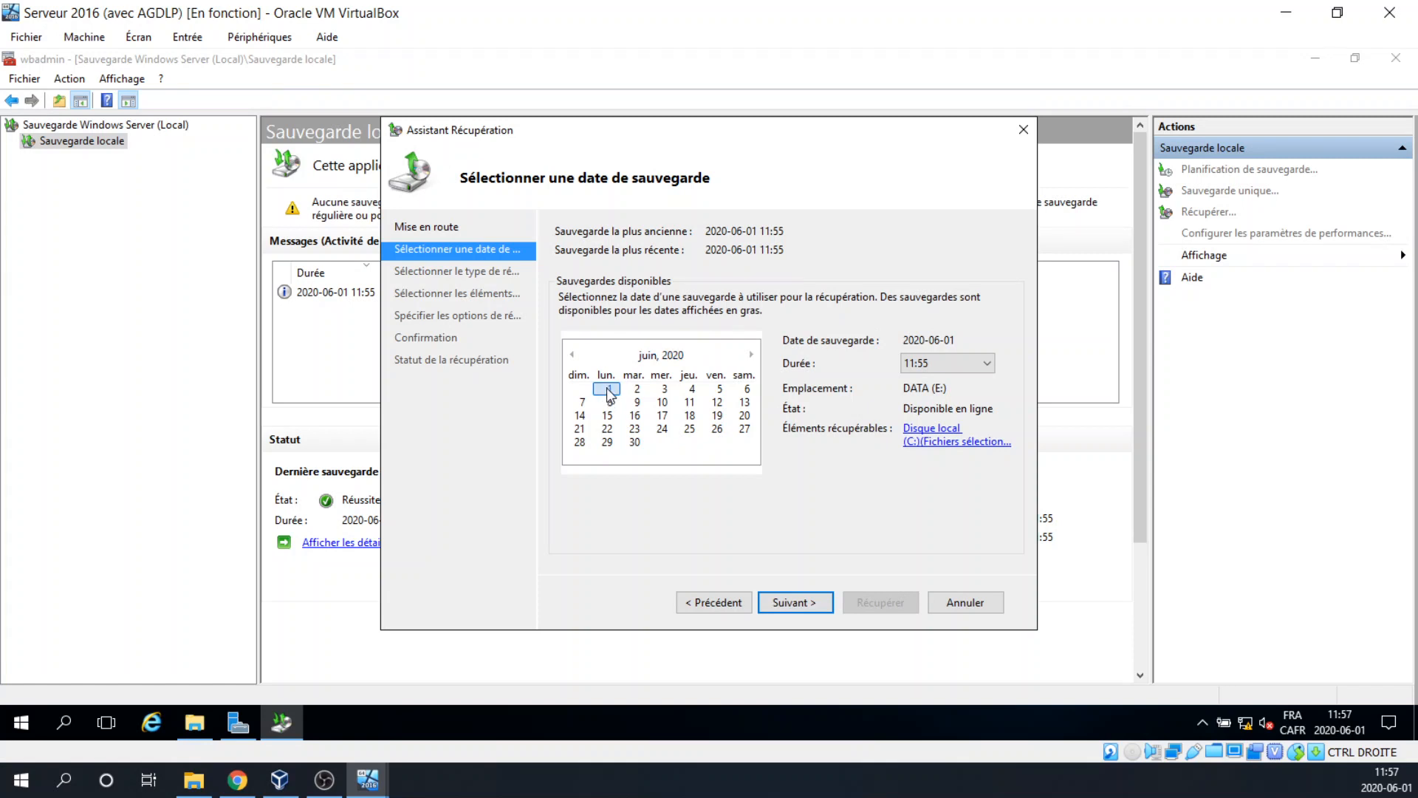
pyautogui.click(989, 371)
pyautogui.click(991, 370)
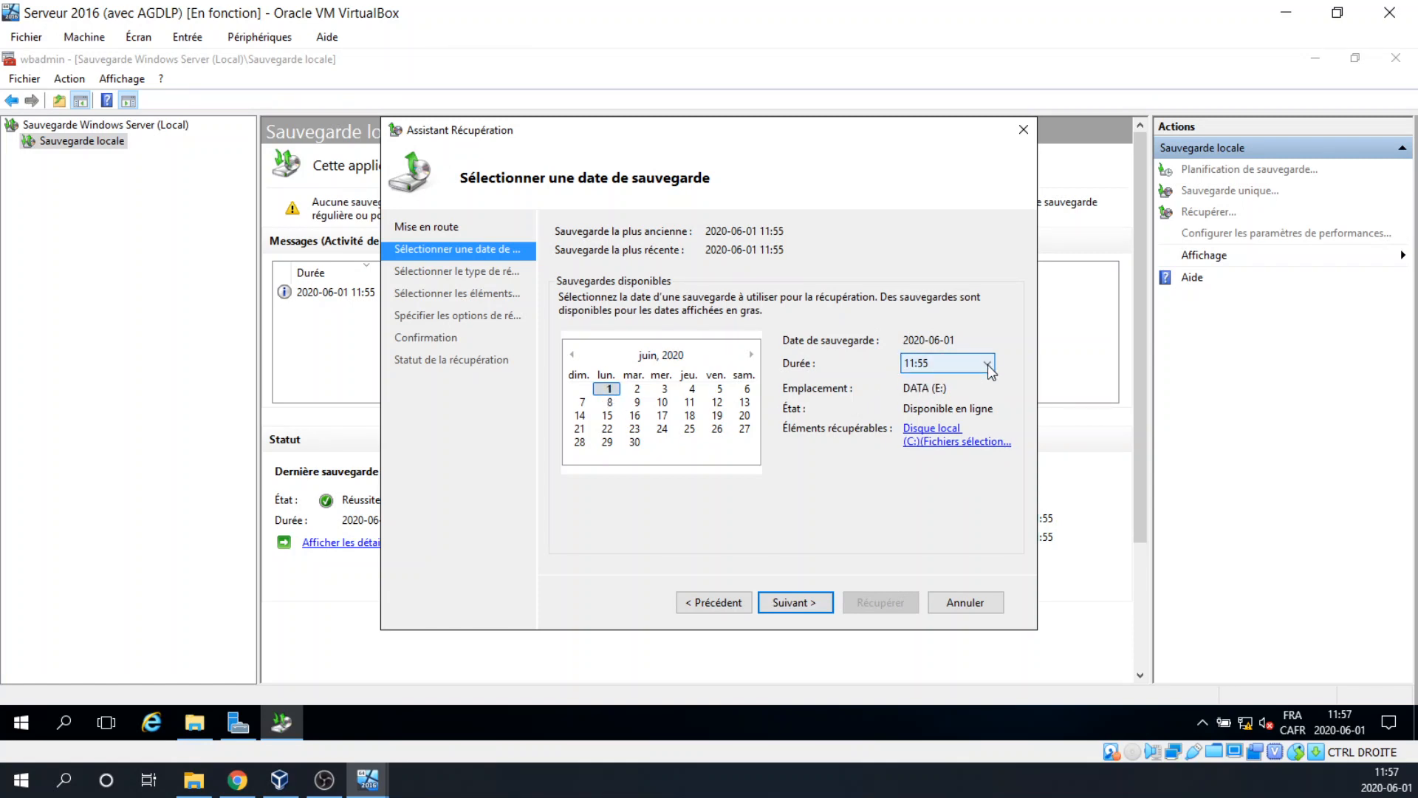
pyautogui.click(991, 370)
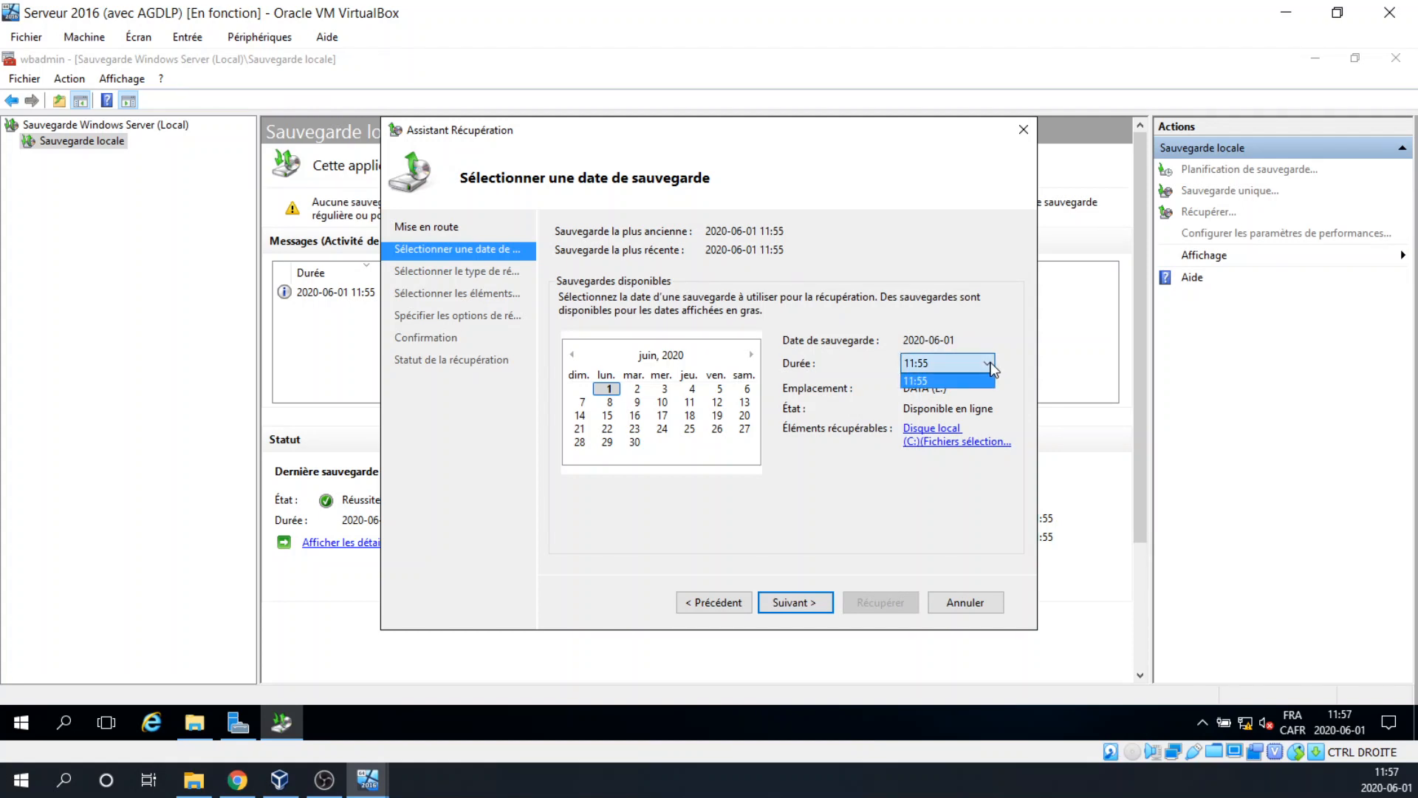
pyautogui.click(993, 369)
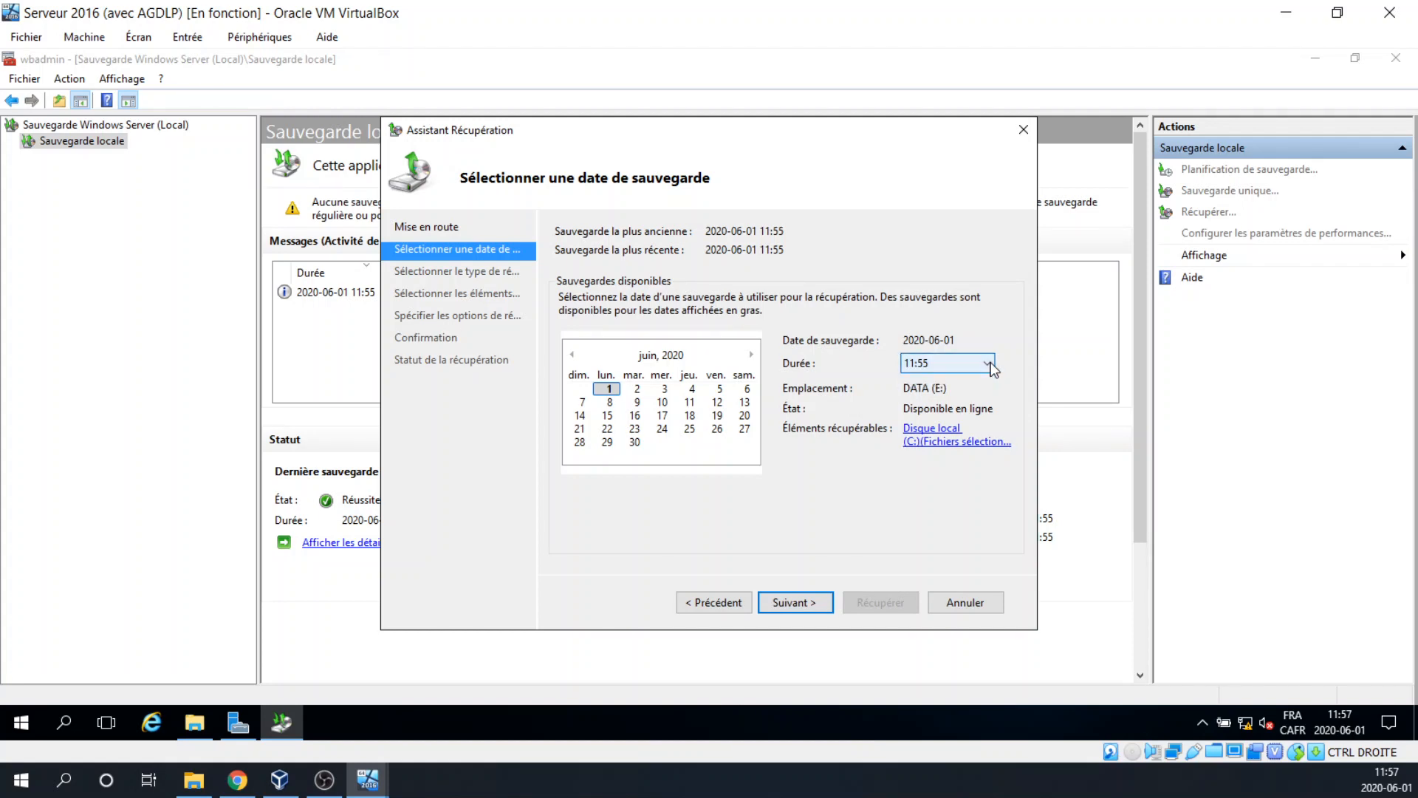
# Step: Try 18 June 2020 as the backup date and browse the calendar's year and month views
pyautogui.click(690, 415)
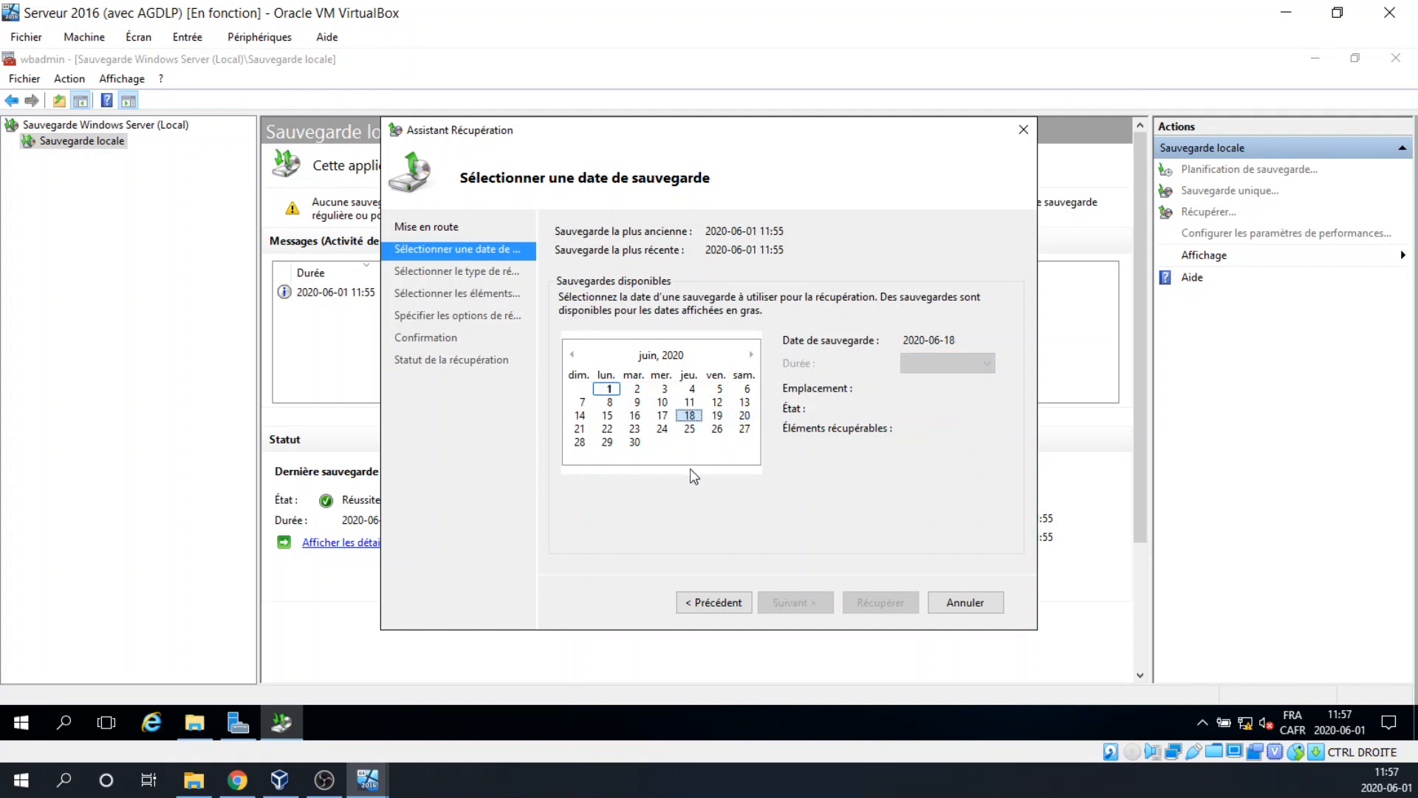
pyautogui.click(573, 354)
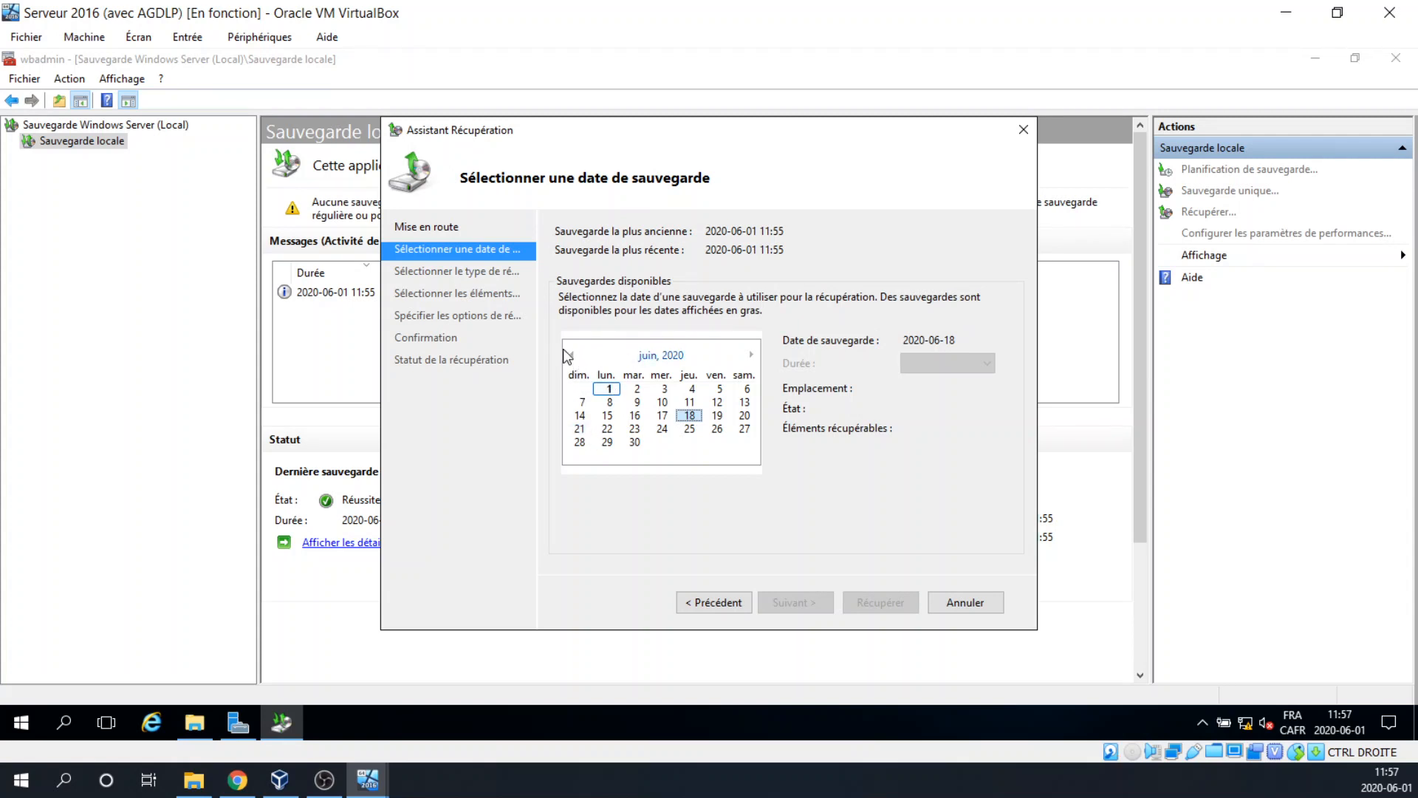
pyautogui.click(661, 355)
pyautogui.click(669, 357)
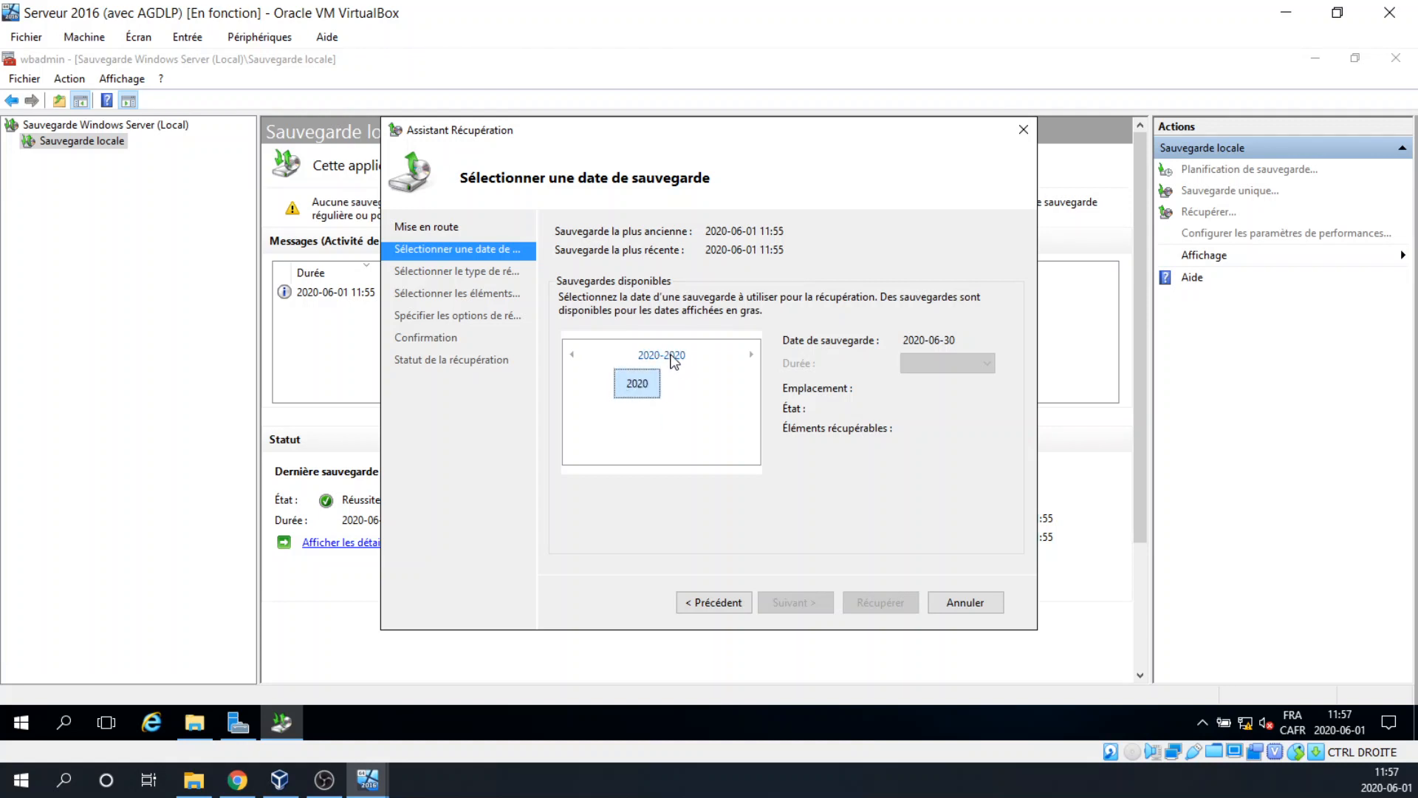
pyautogui.click(639, 385)
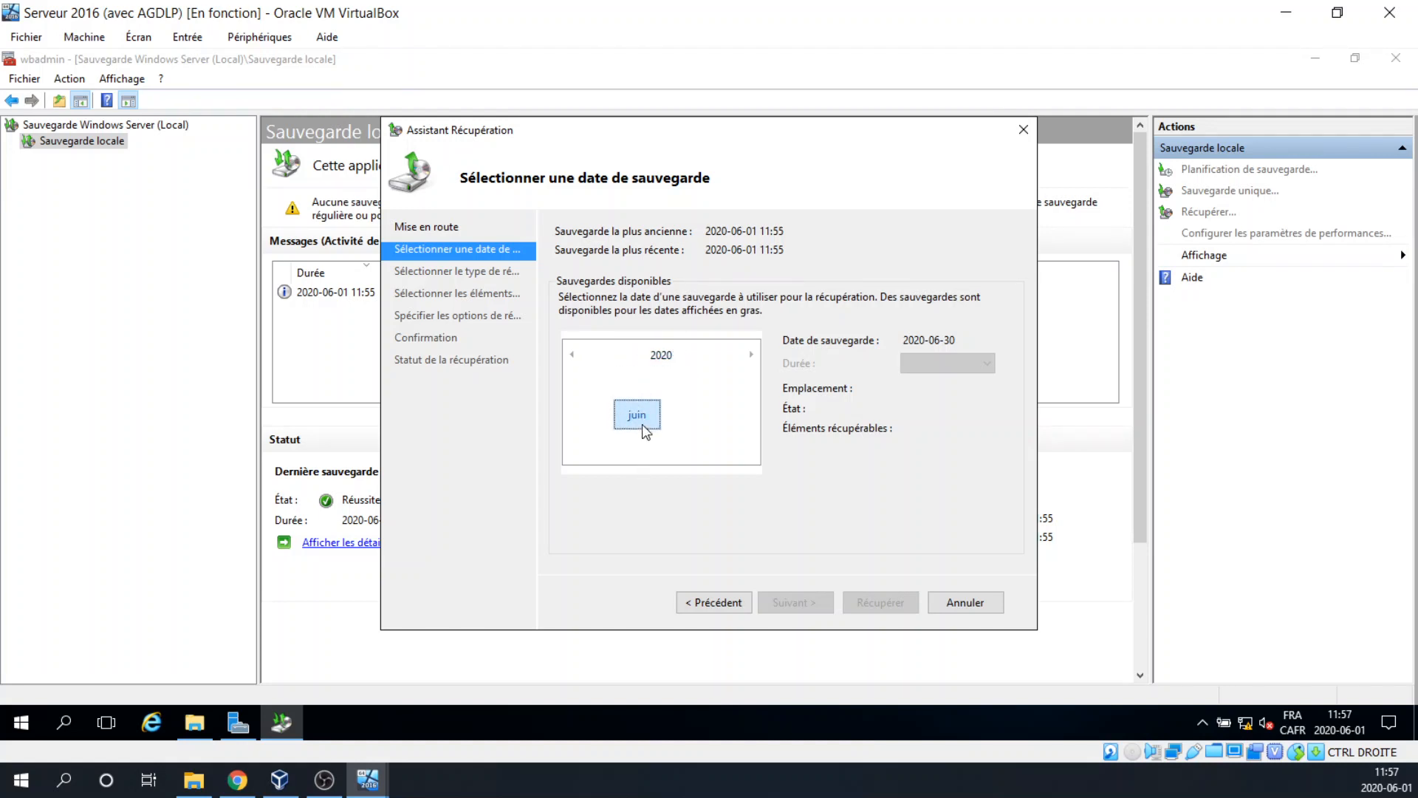
pyautogui.click(640, 421)
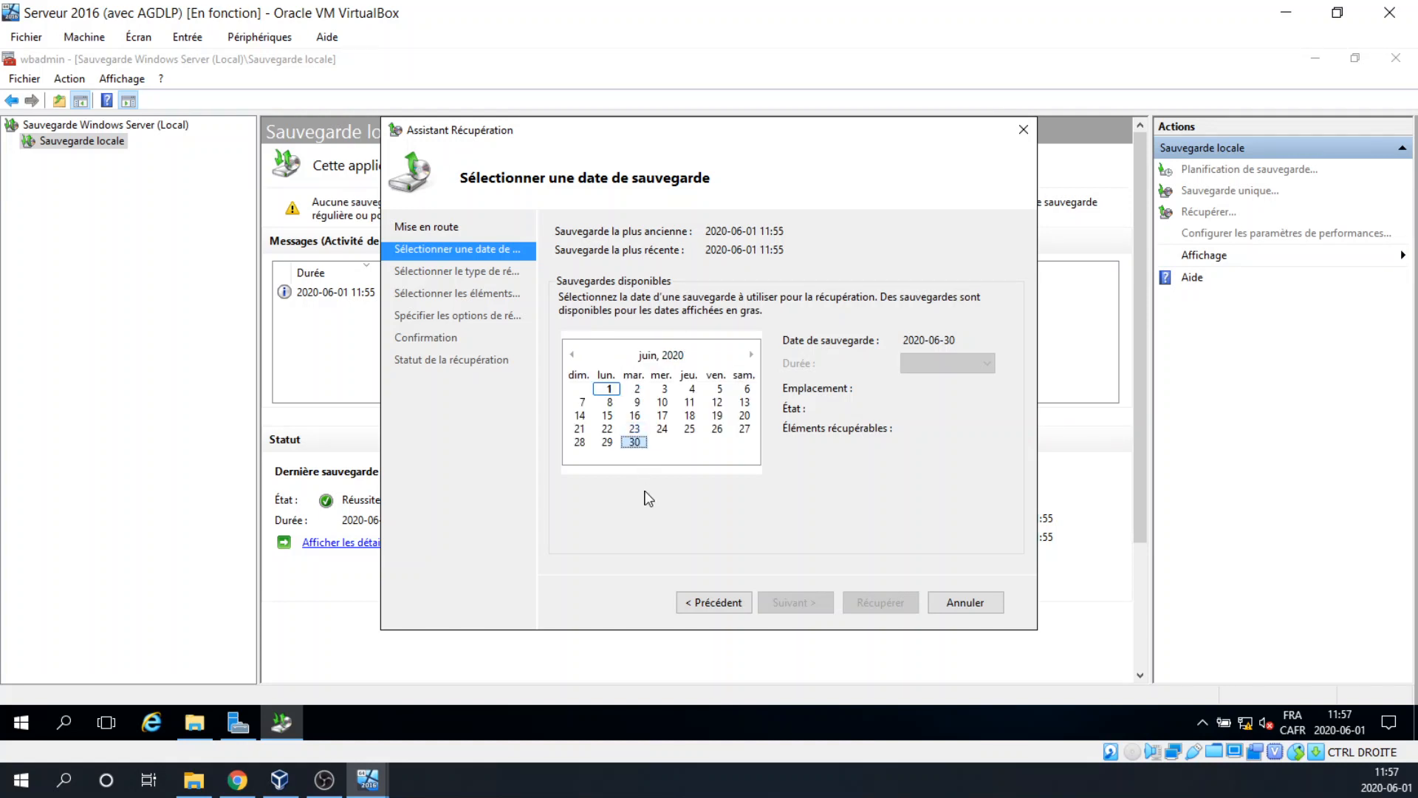
# Step: Choose the 11:55 backup of 1 June 2020 for the recovery and proceed to the recovery type
pyautogui.click(609, 390)
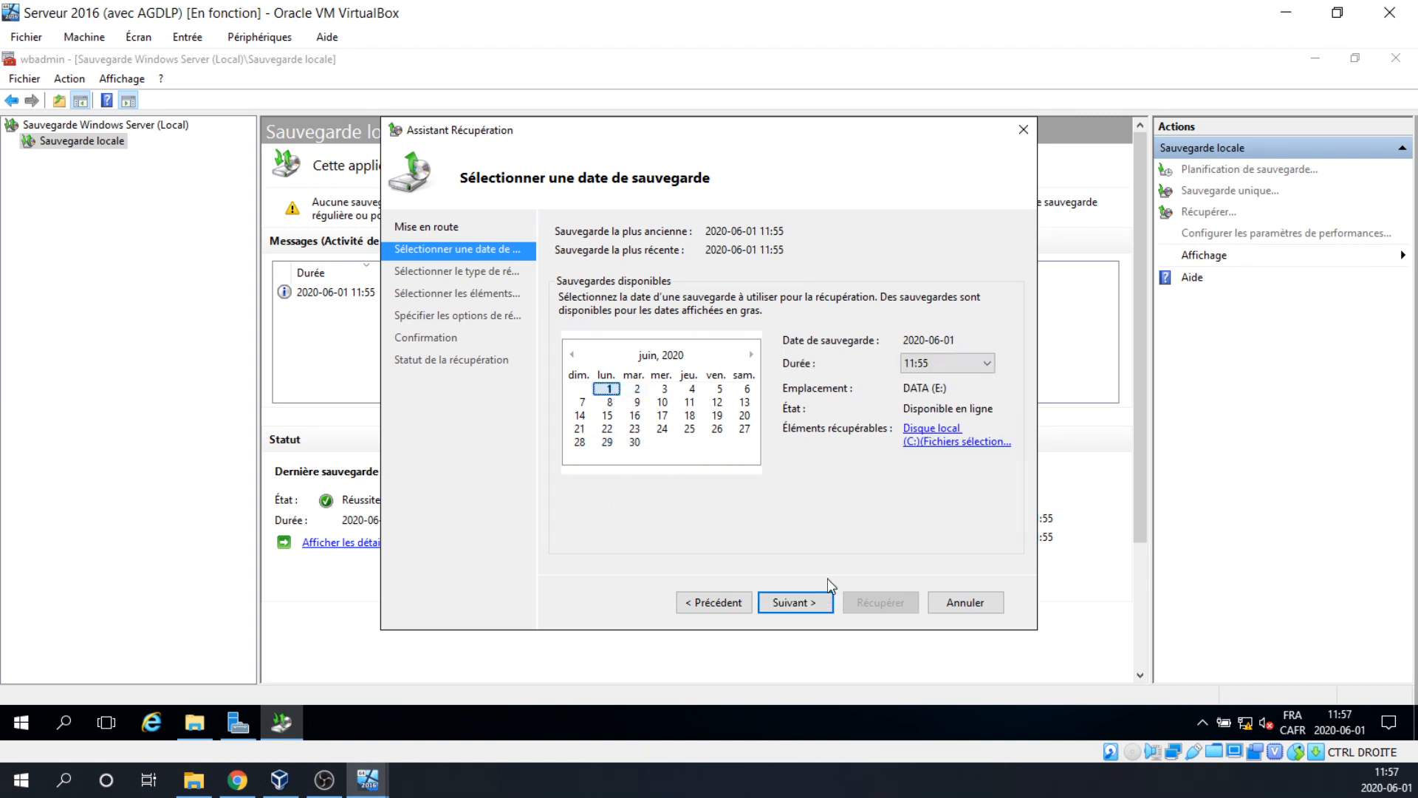
pyautogui.click(793, 603)
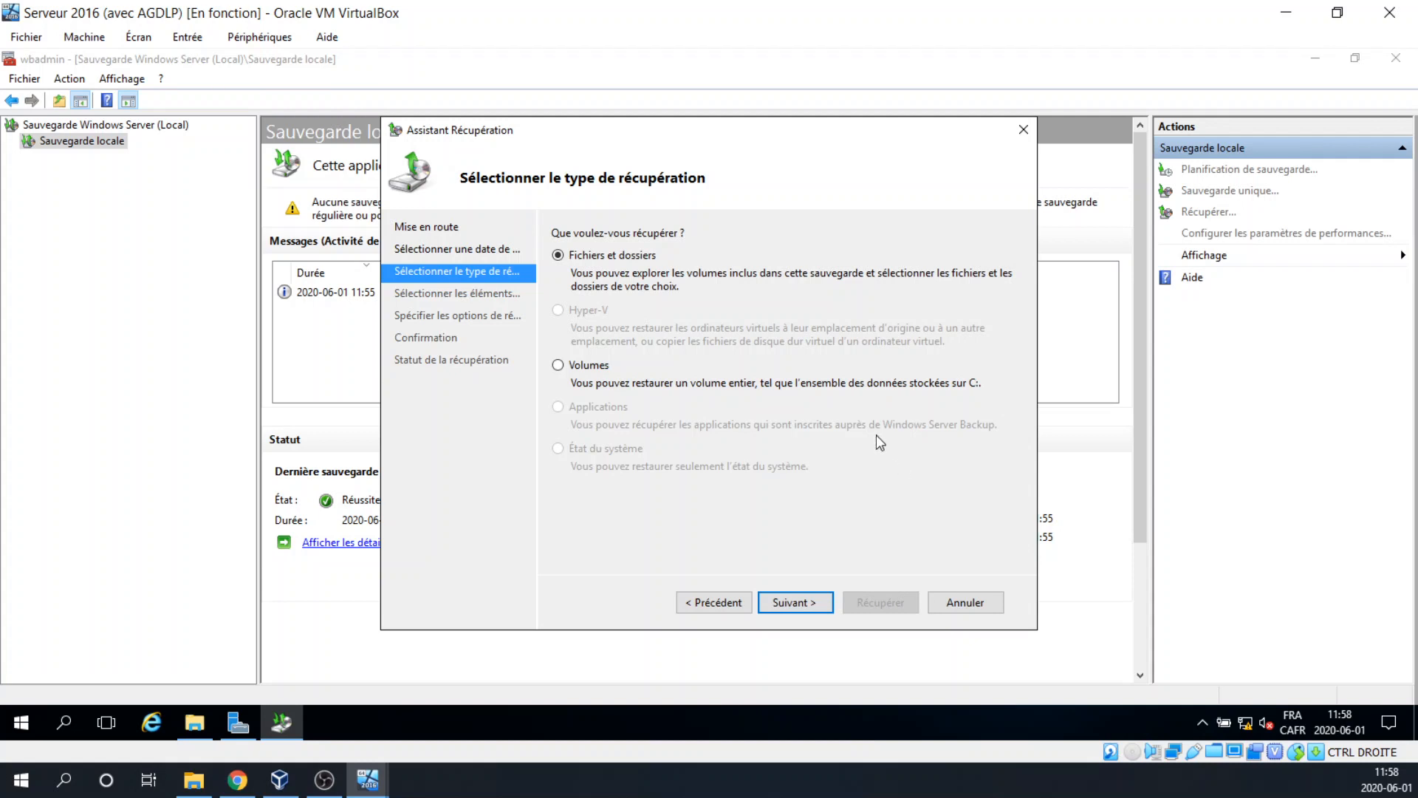
# Step: Switch to File Explorer, delete fichier3 from C:\nana_mobiliers\inventaire, and return to the recovery wizard
pyautogui.click(195, 722)
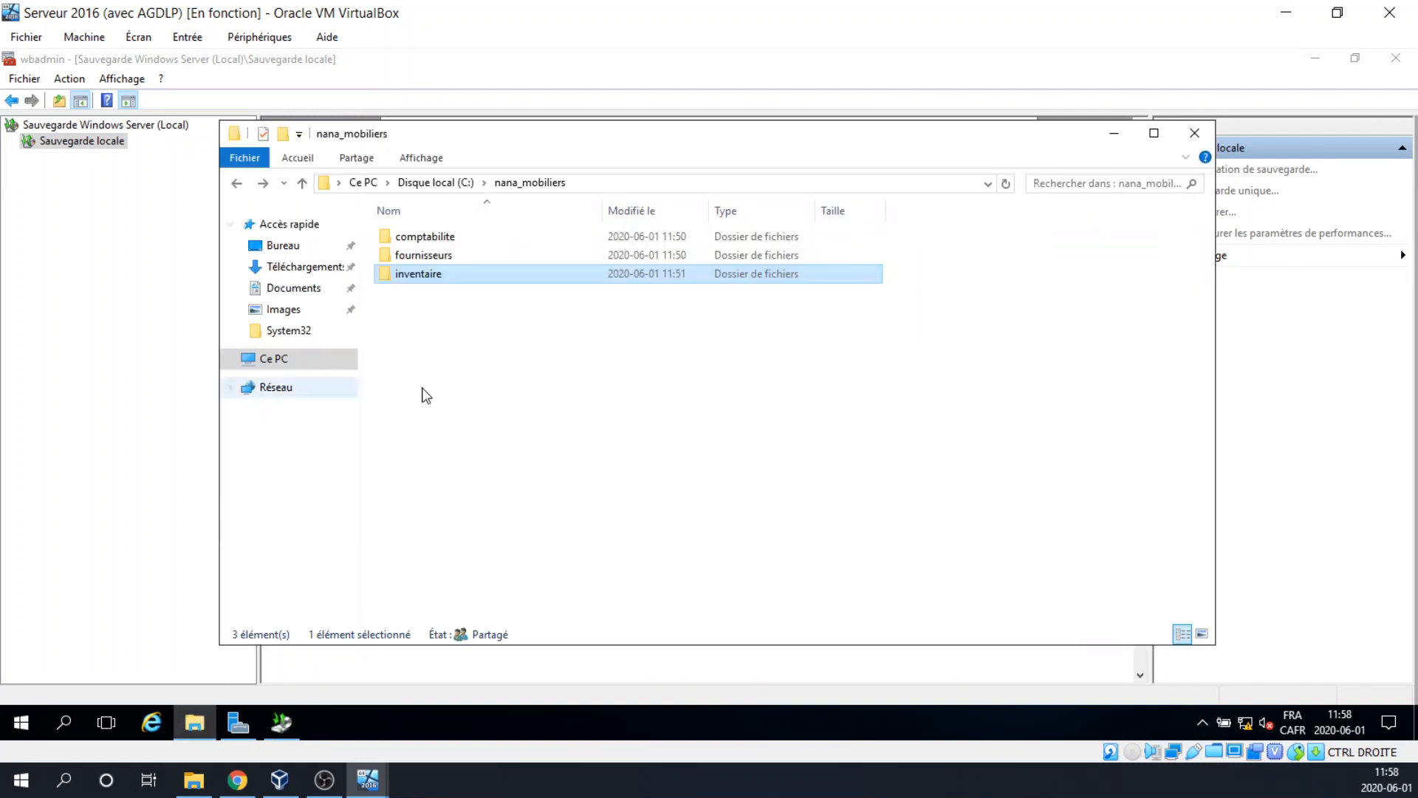
pyautogui.doubleClick(414, 276)
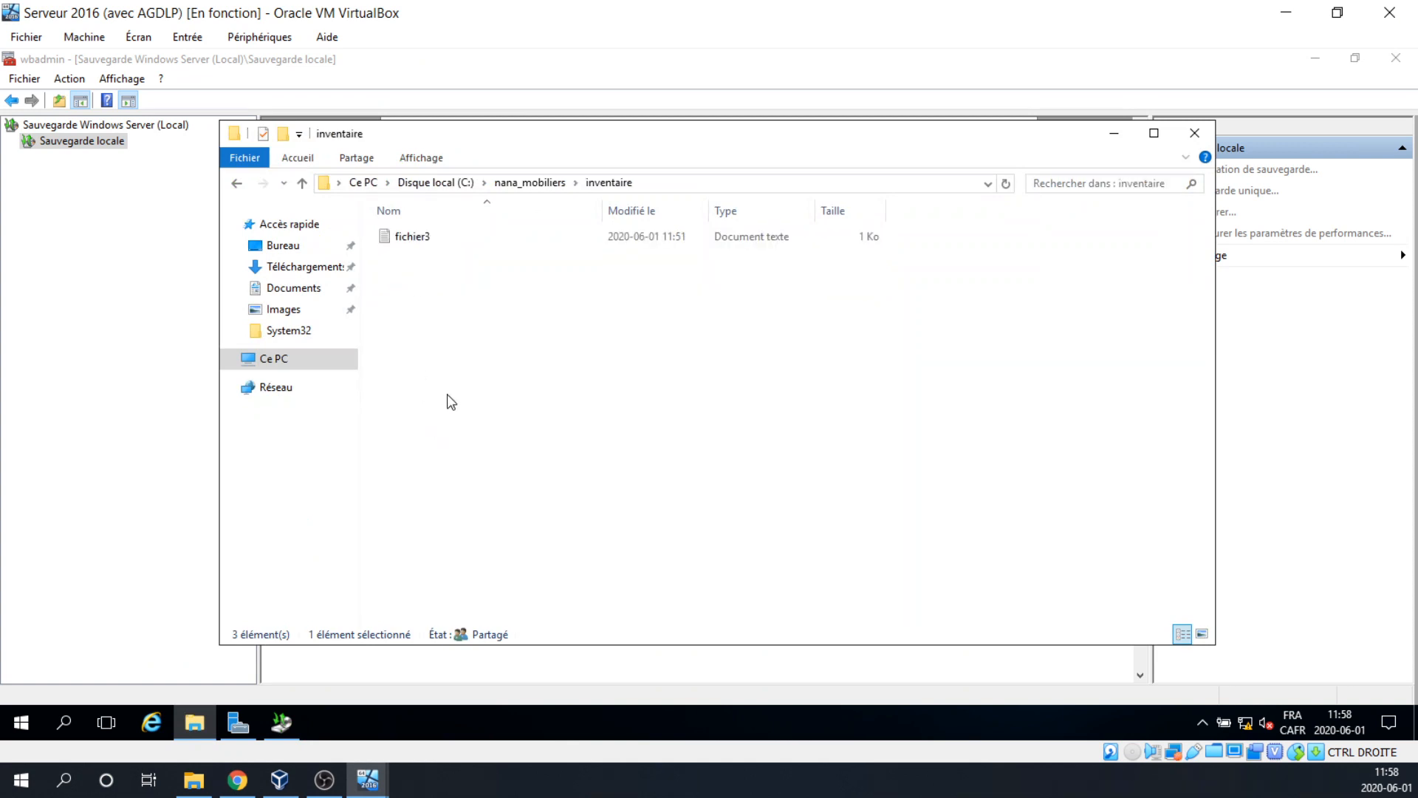
pyautogui.click(404, 237)
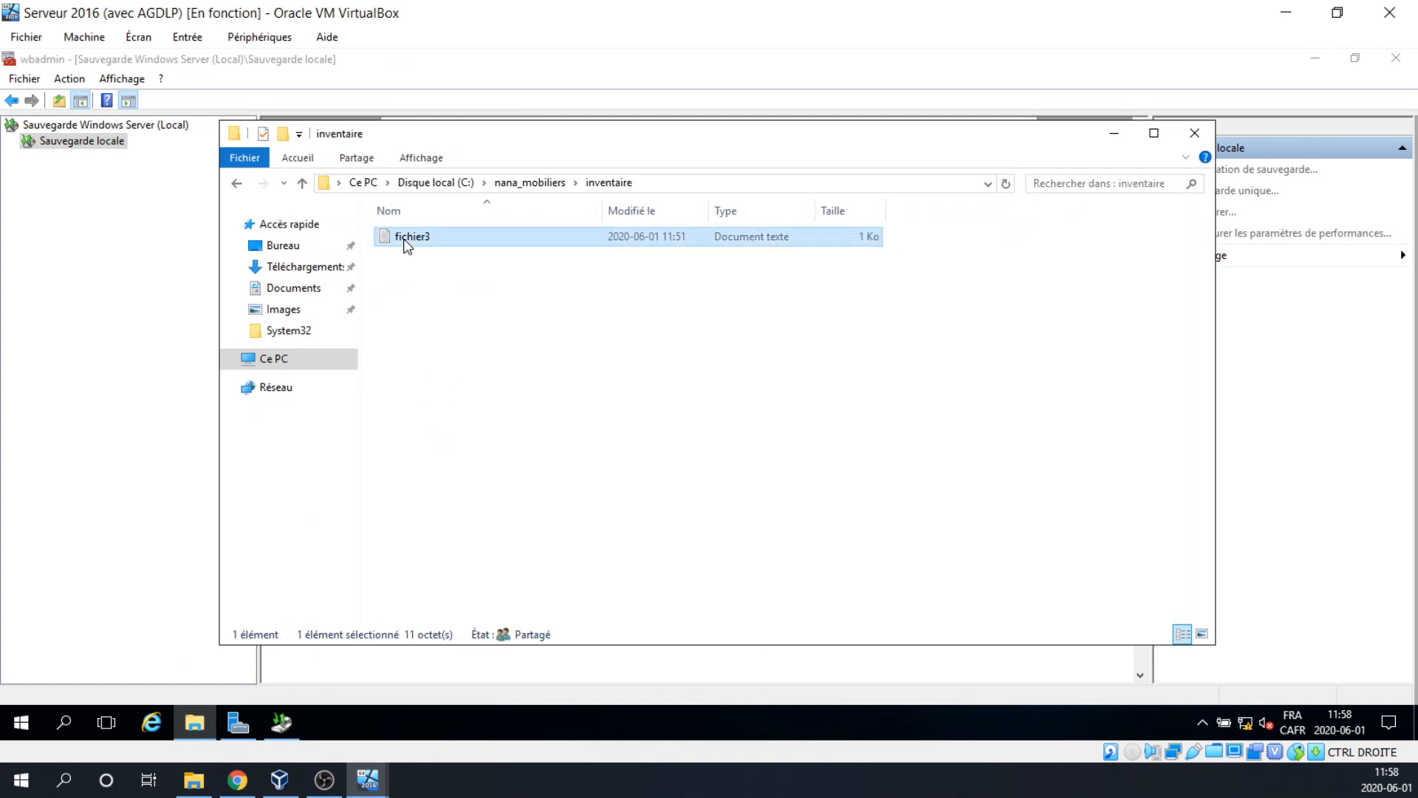
pyautogui.press('Delete')
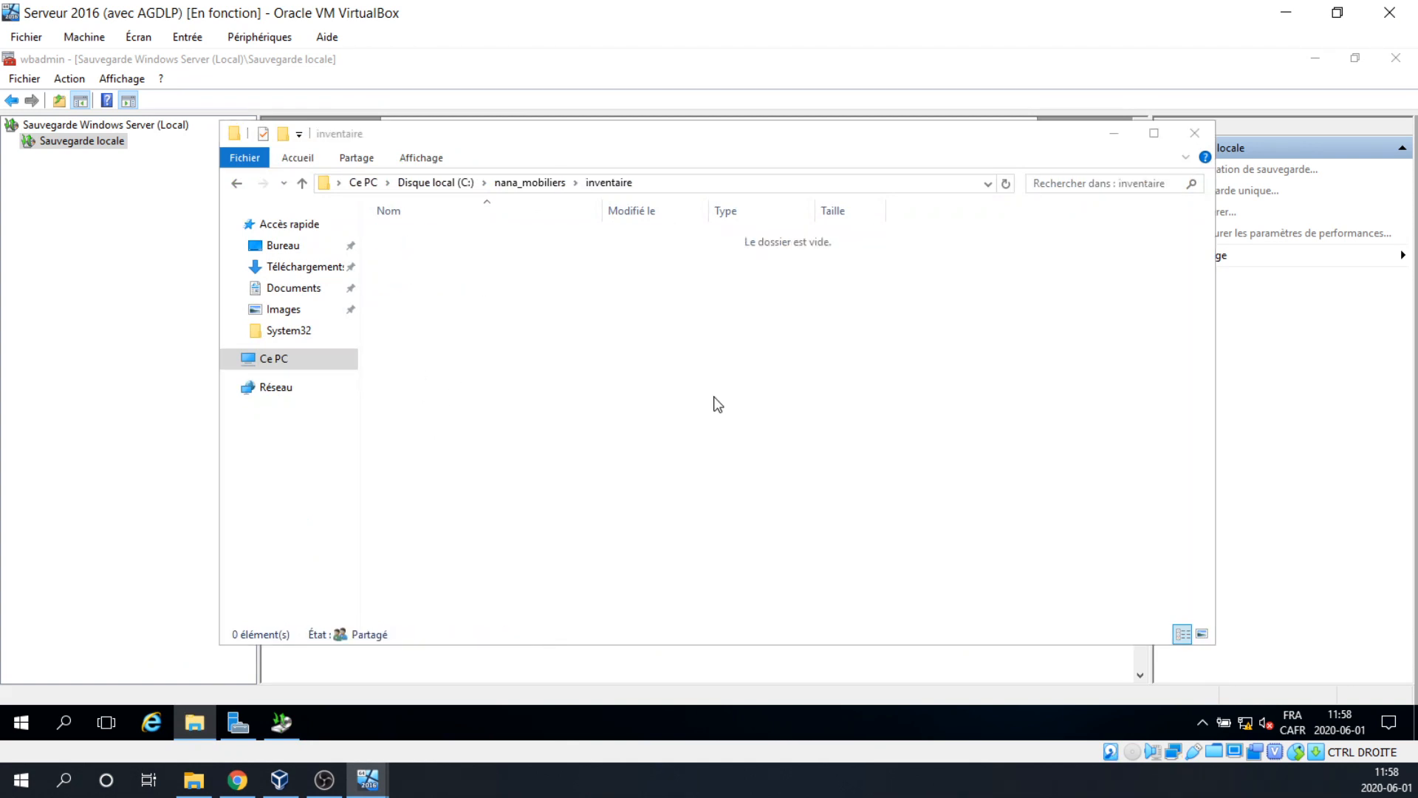
pyautogui.click(1114, 135)
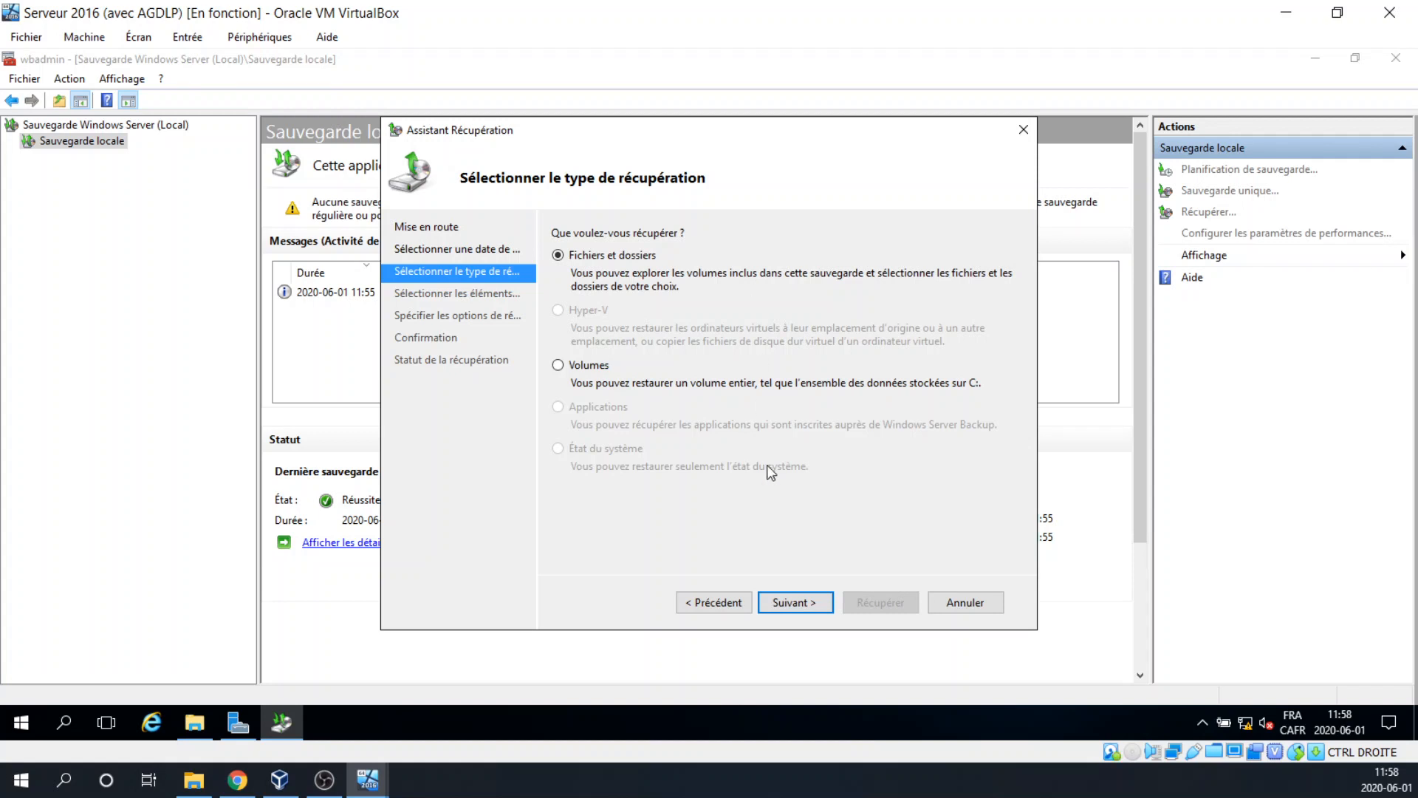
# Step: Accept Fichiers et dossiers as the recovery type and expand the backup tree down to the subfolders of nana_mobiliers
pyautogui.click(789, 602)
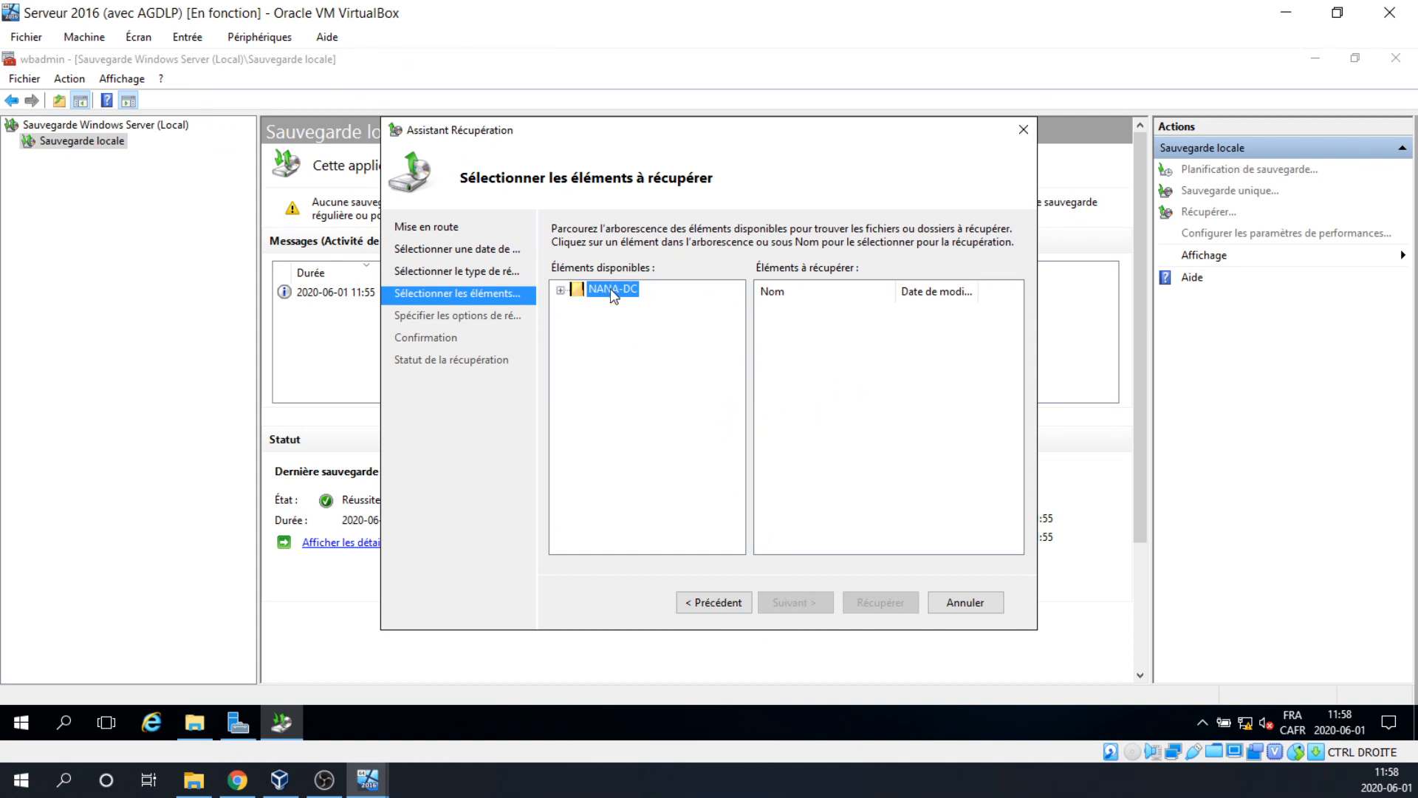
pyautogui.click(564, 288)
pyautogui.click(578, 306)
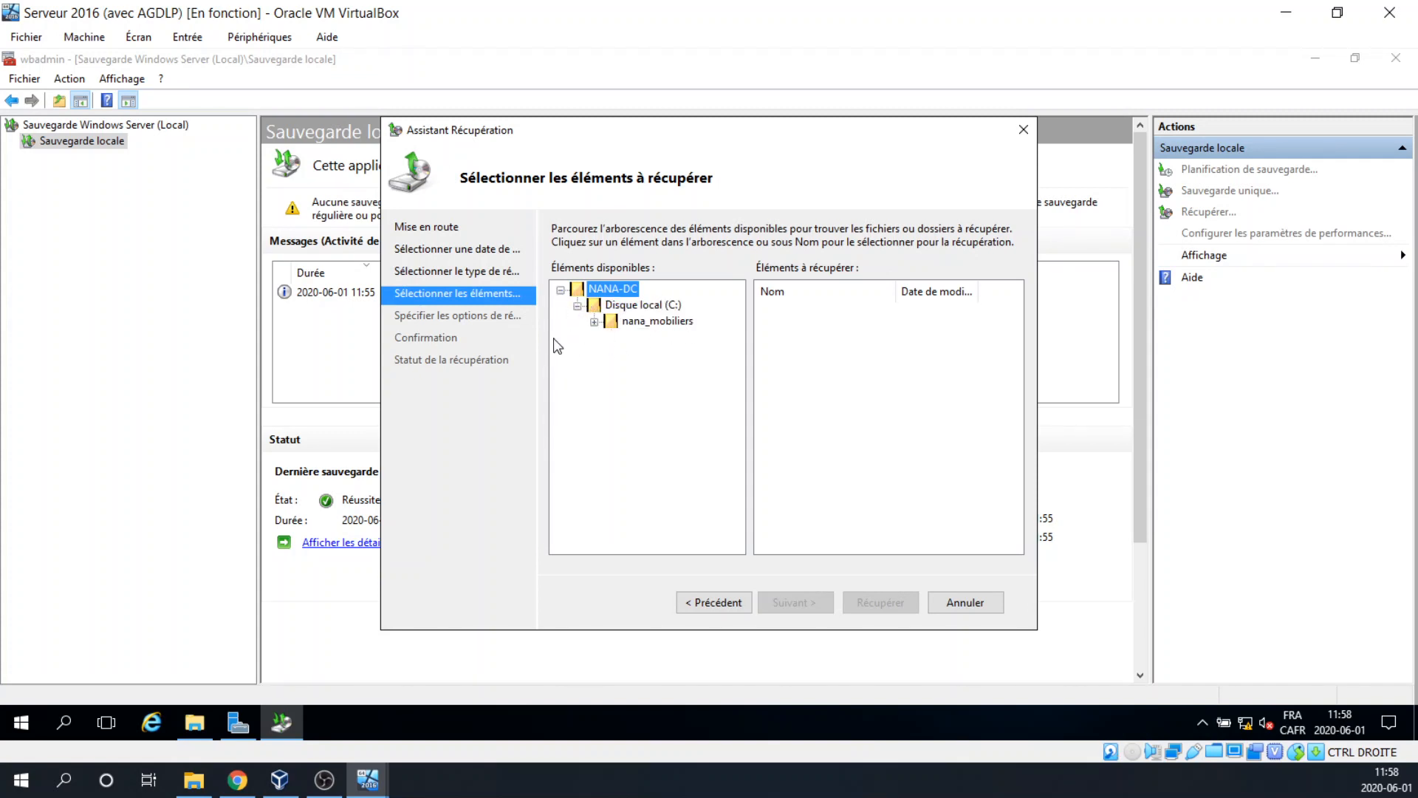
pyautogui.click(594, 323)
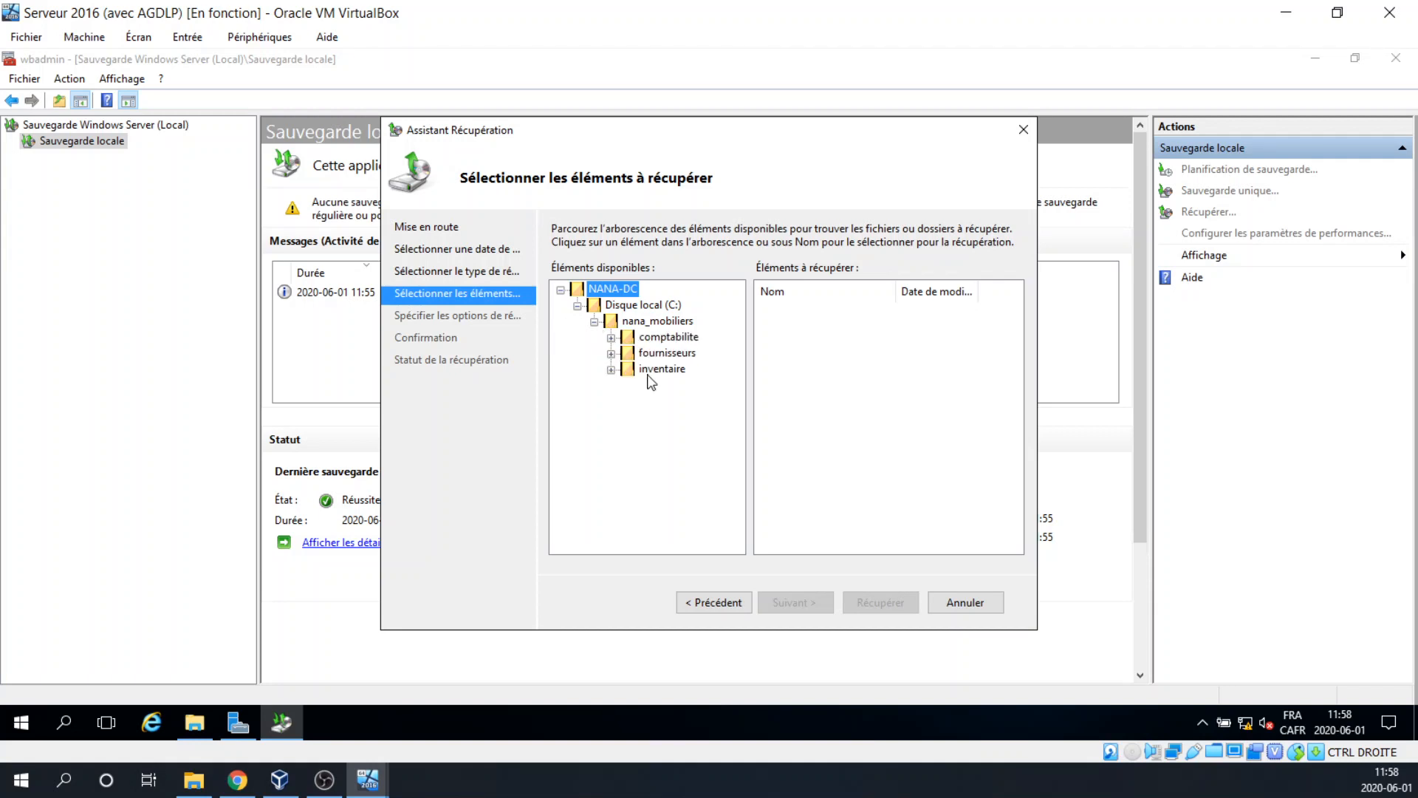
# Step: Check the backed-up contents of comptabilite and fournisseurs, and select fichier3.txt in inventaire as the item to recover
pyautogui.click(611, 337)
pyautogui.click(655, 337)
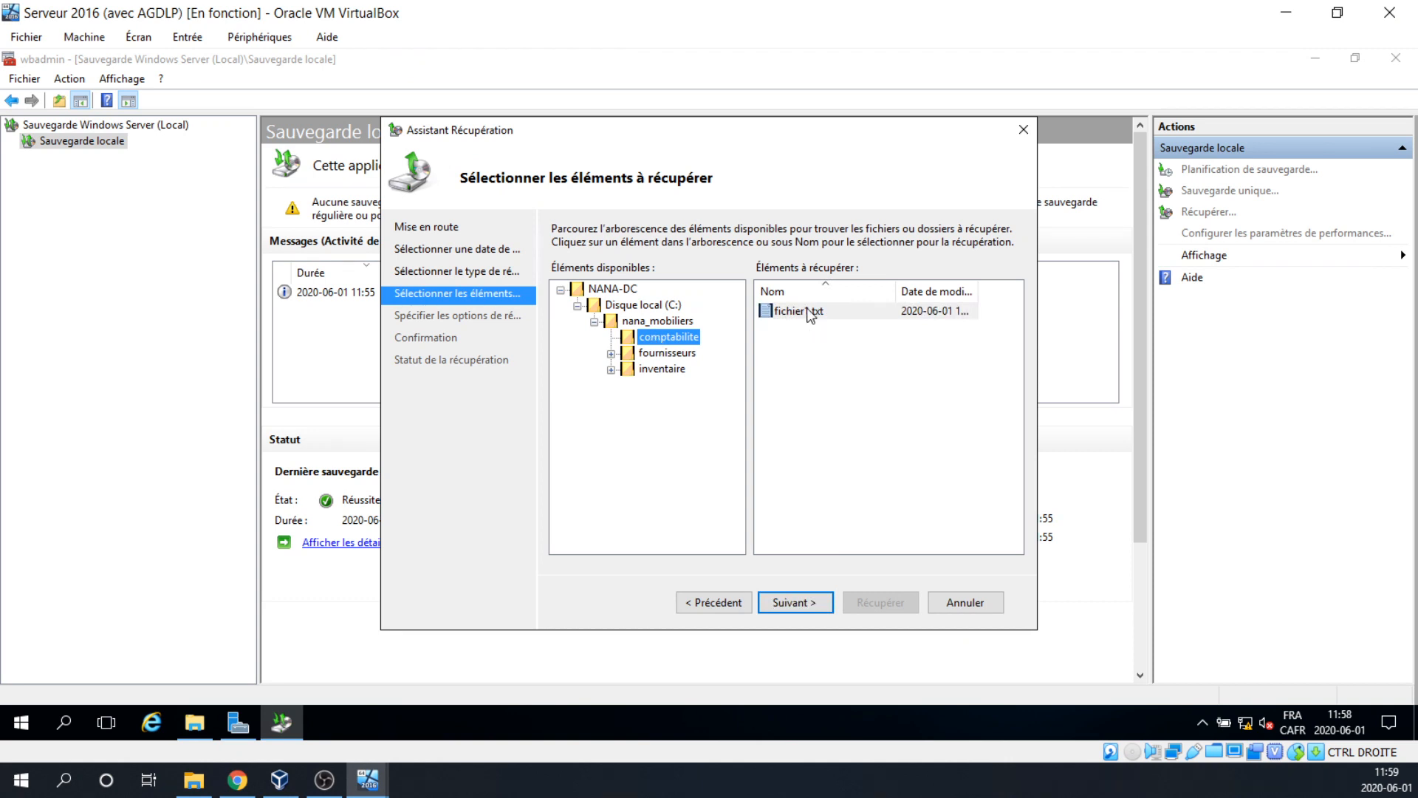
pyautogui.click(661, 353)
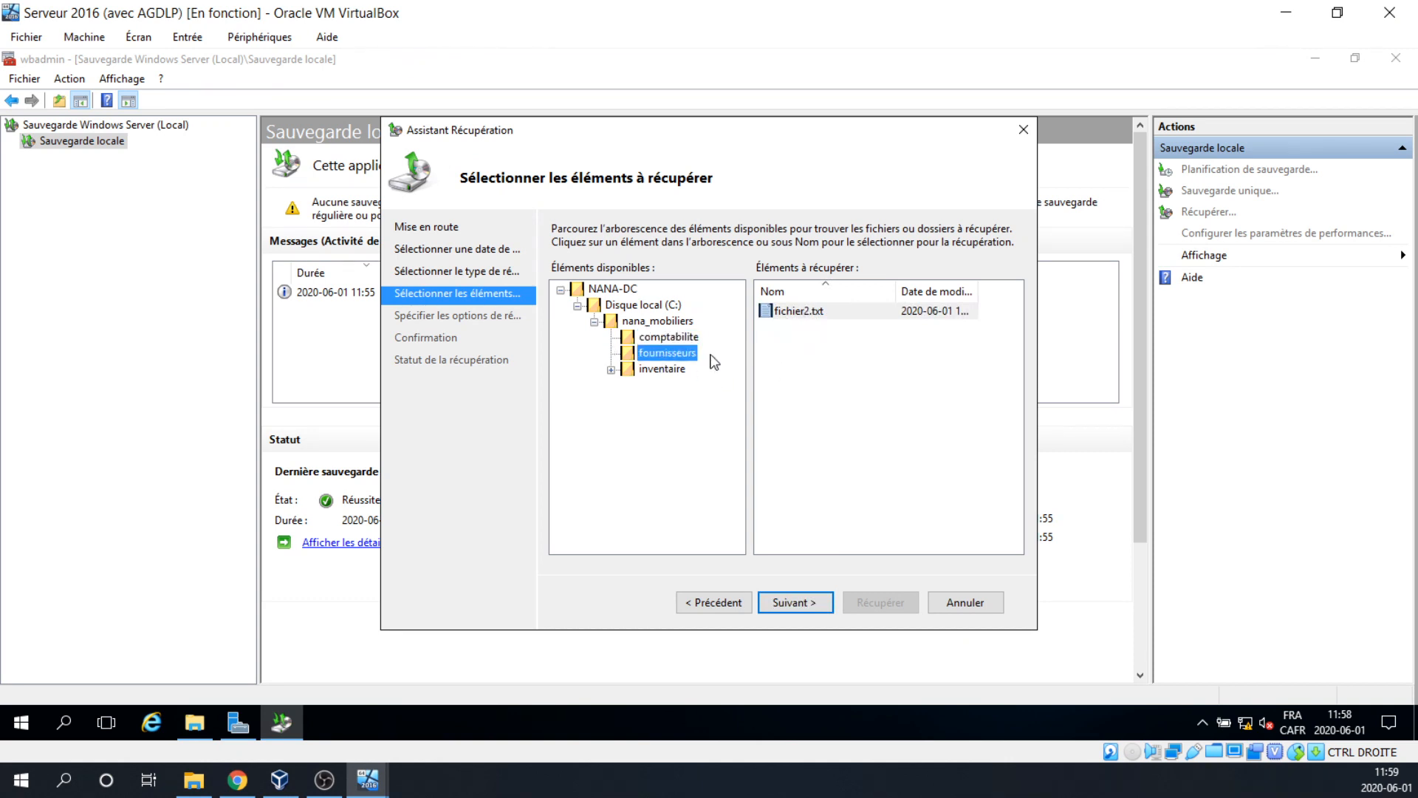
pyautogui.click(665, 370)
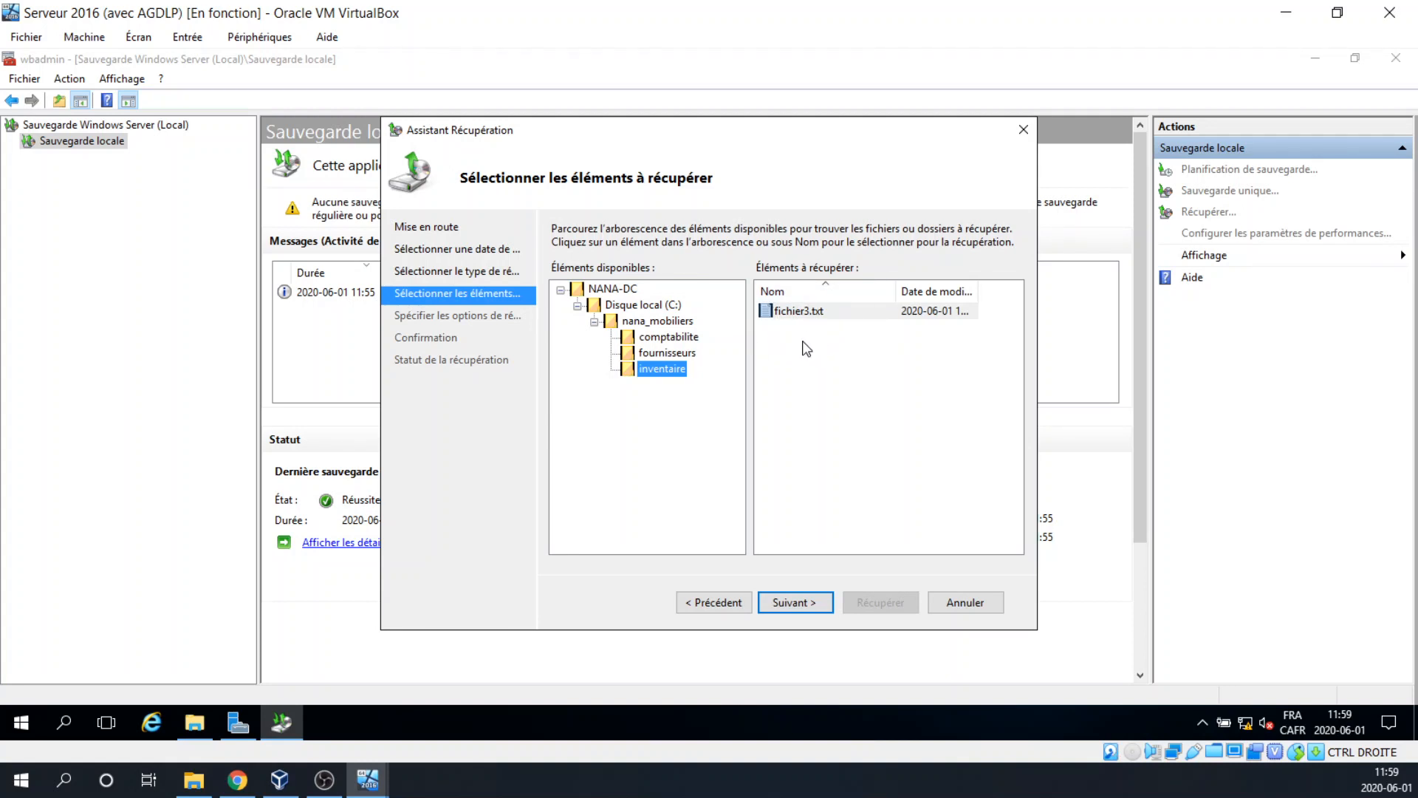
pyautogui.click(792, 306)
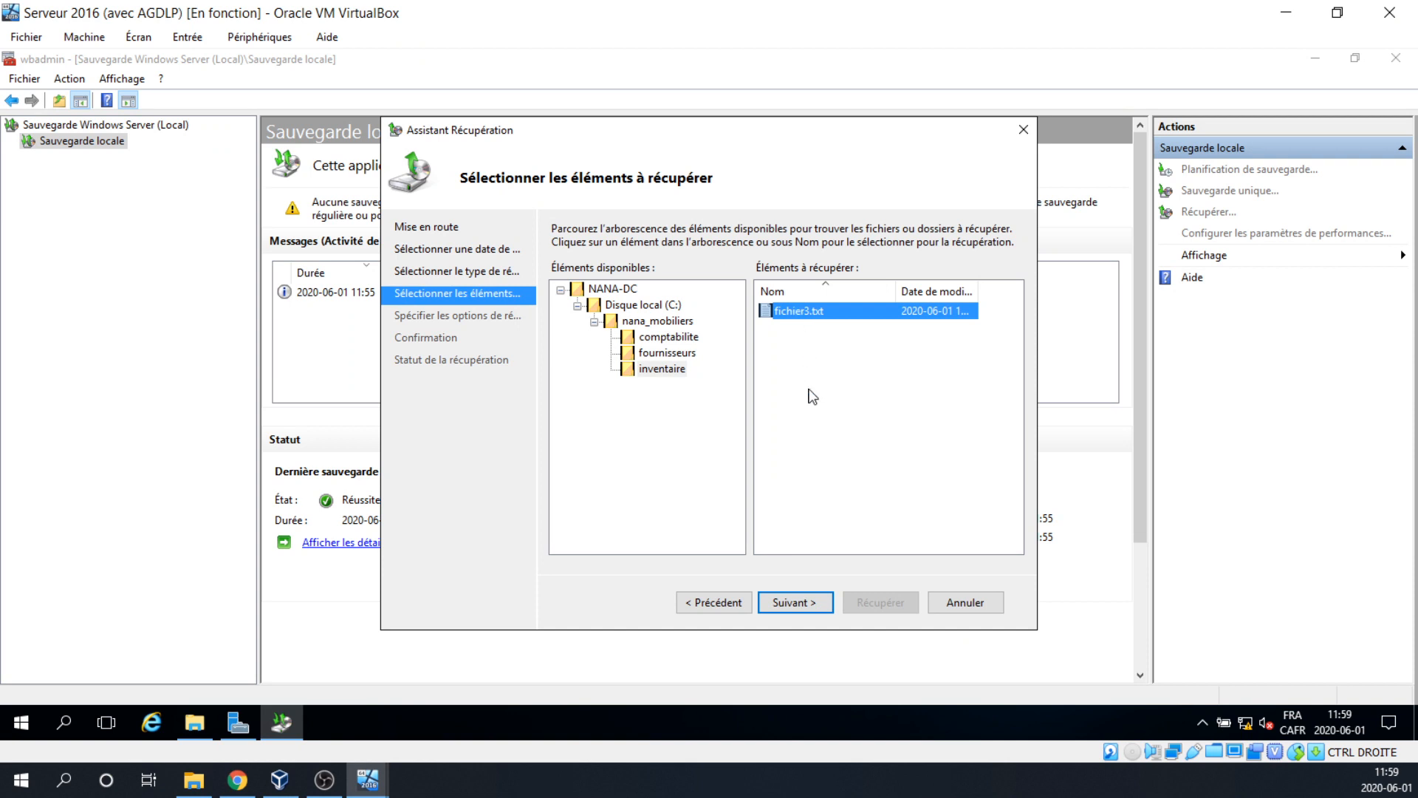
pyautogui.click(805, 610)
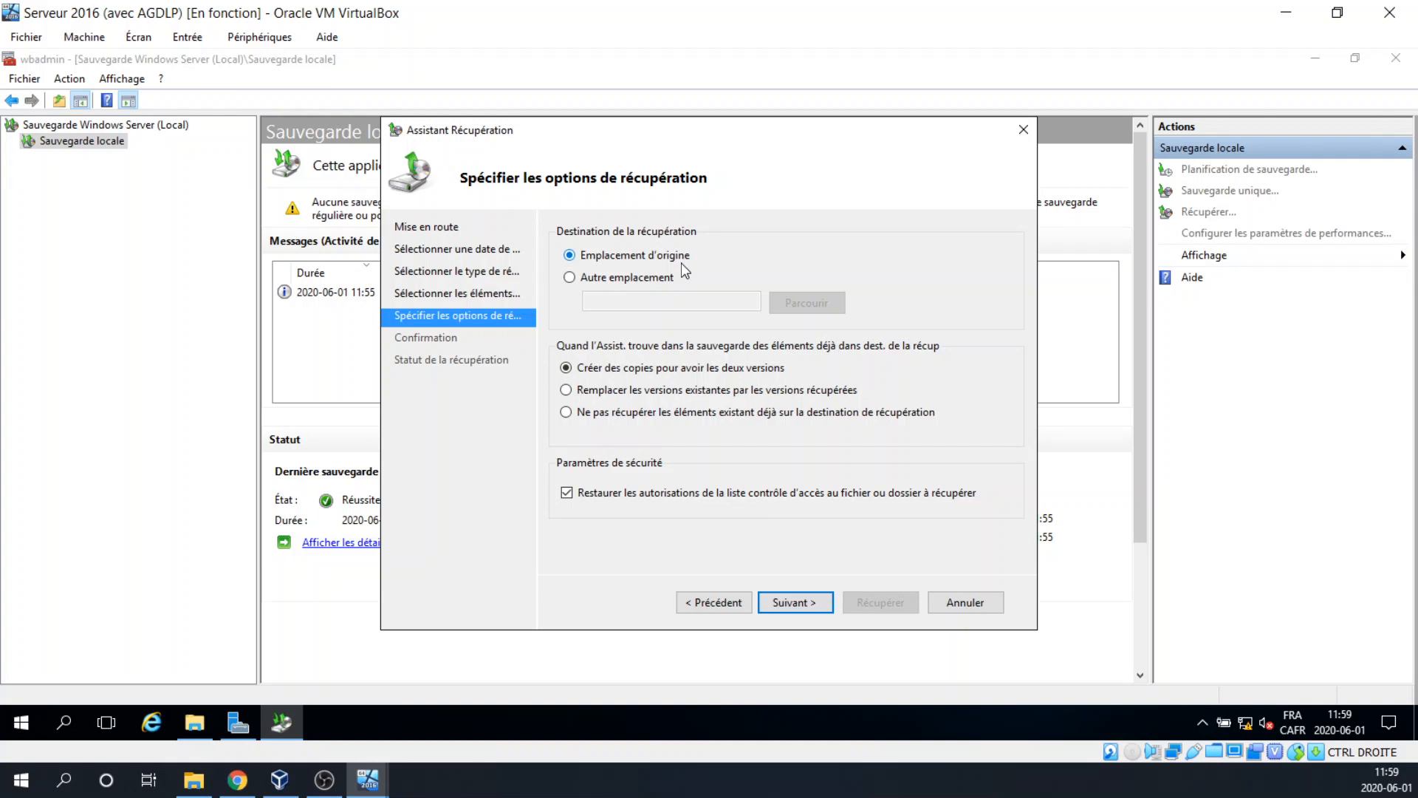
# Step: Check the contents of C:\nana_mobiliers\inventaire in File Explorer and return to the recovery options
pyautogui.click(206, 721)
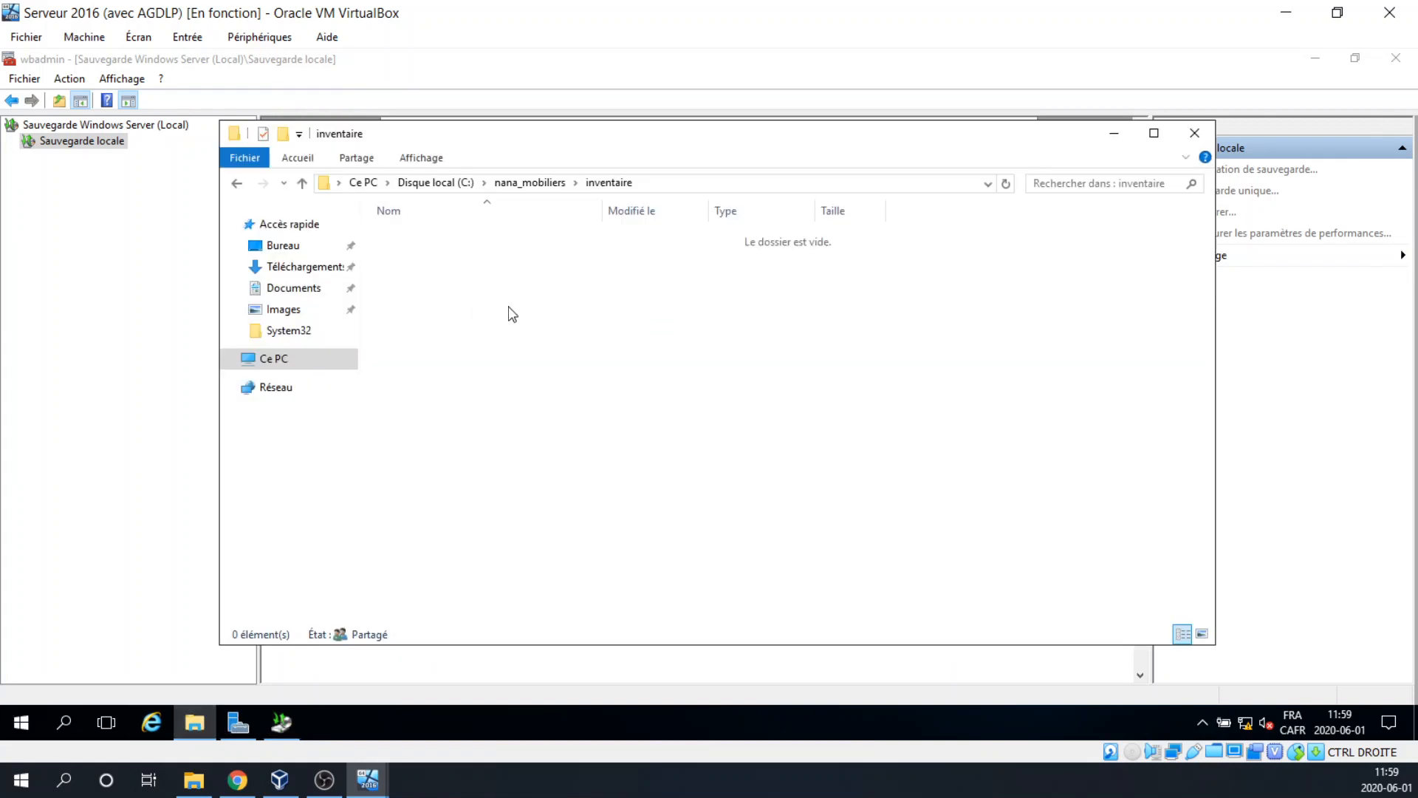
pyautogui.moveTo(385, 237); pyautogui.dragTo(630, 372)
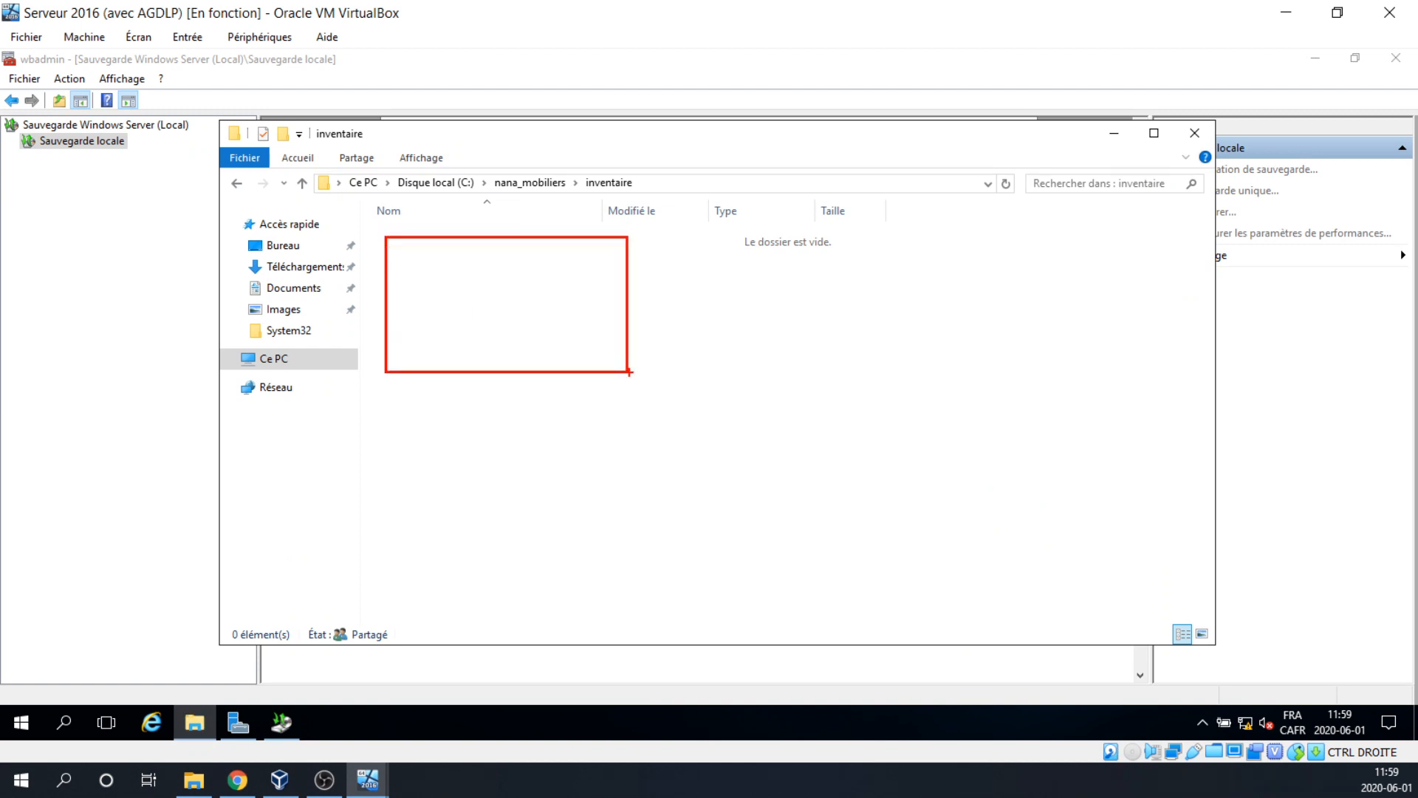
pyautogui.click(1113, 134)
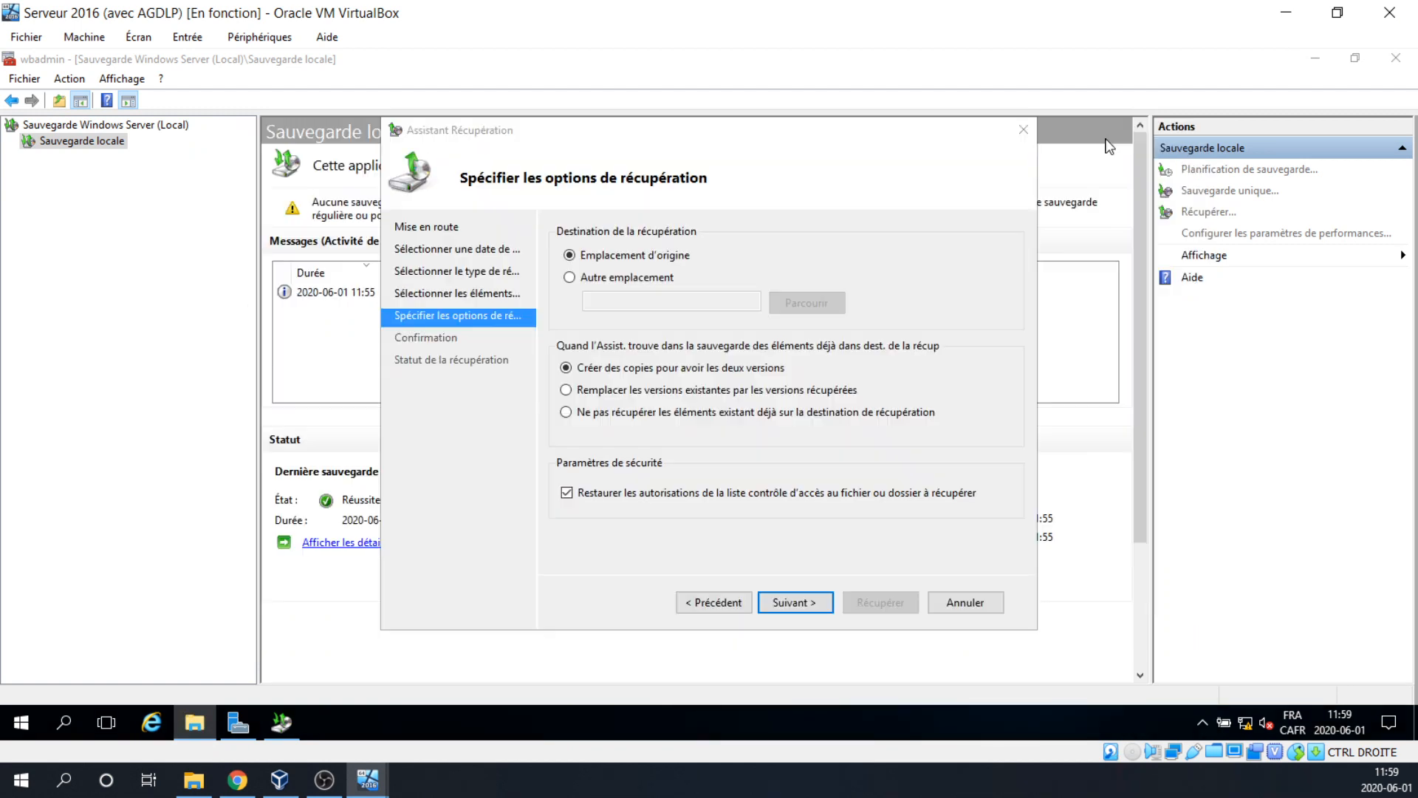
# Step: Try Bureau as an alternative recovery destination, and switch back to the original location
pyautogui.click(576, 275)
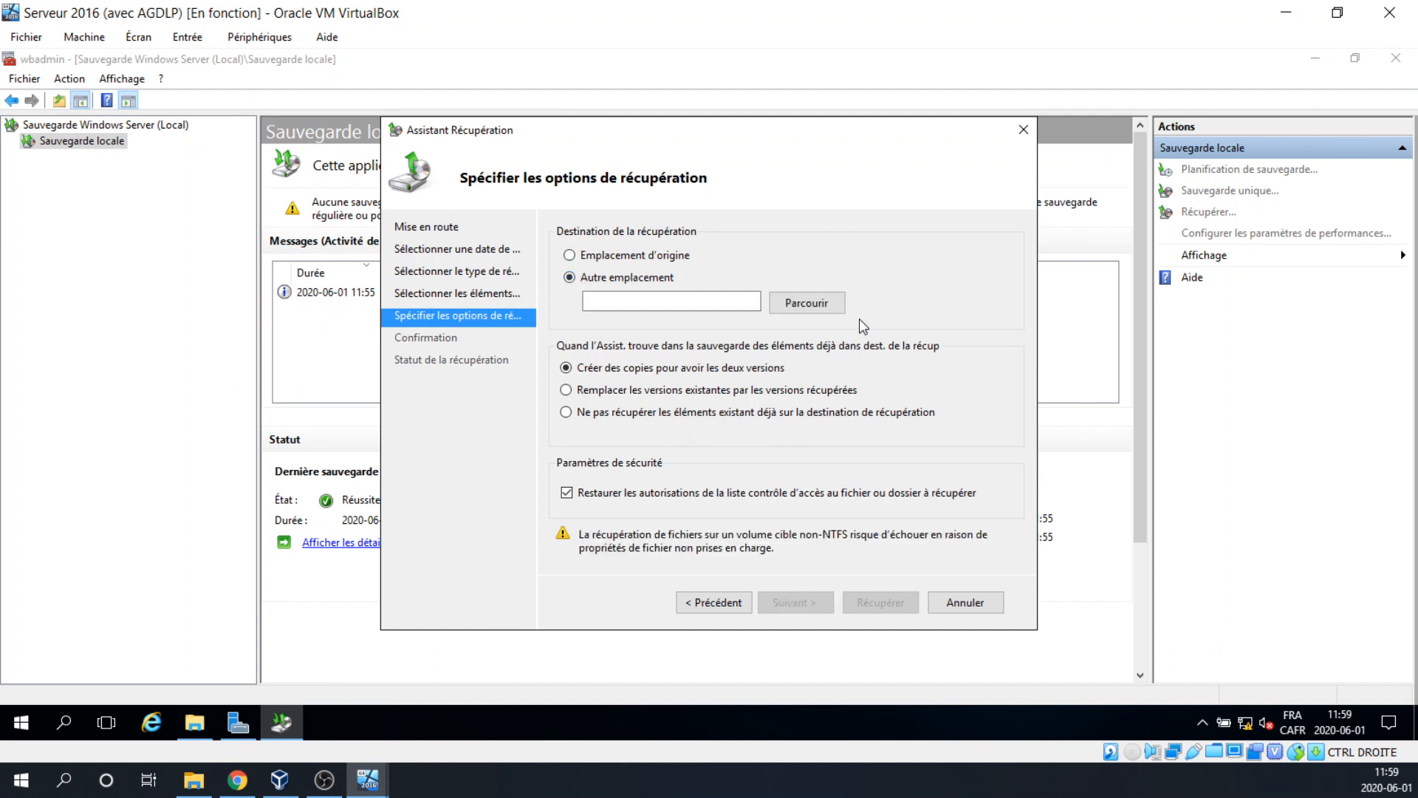
pyautogui.click(810, 304)
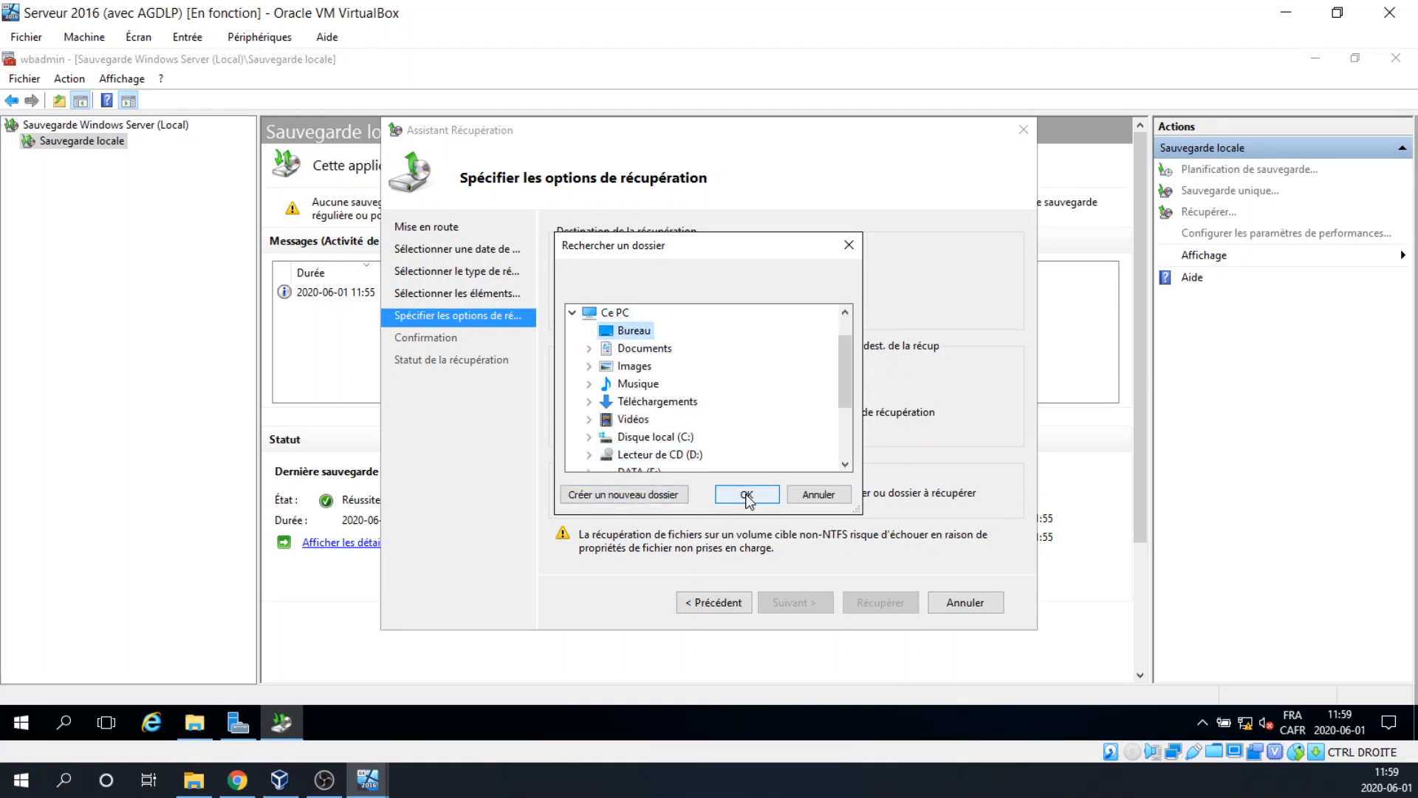
pyautogui.click(746, 494)
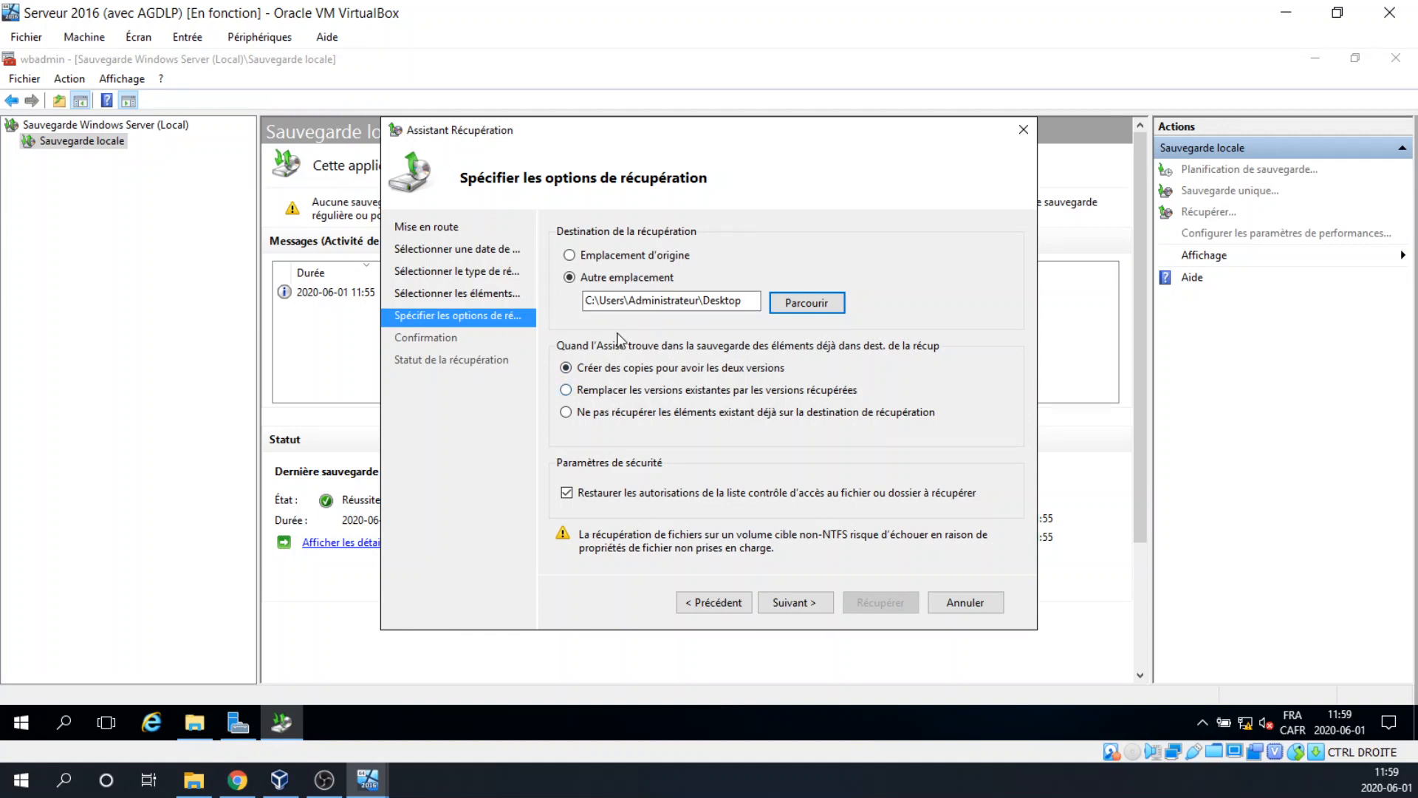
pyautogui.click(571, 255)
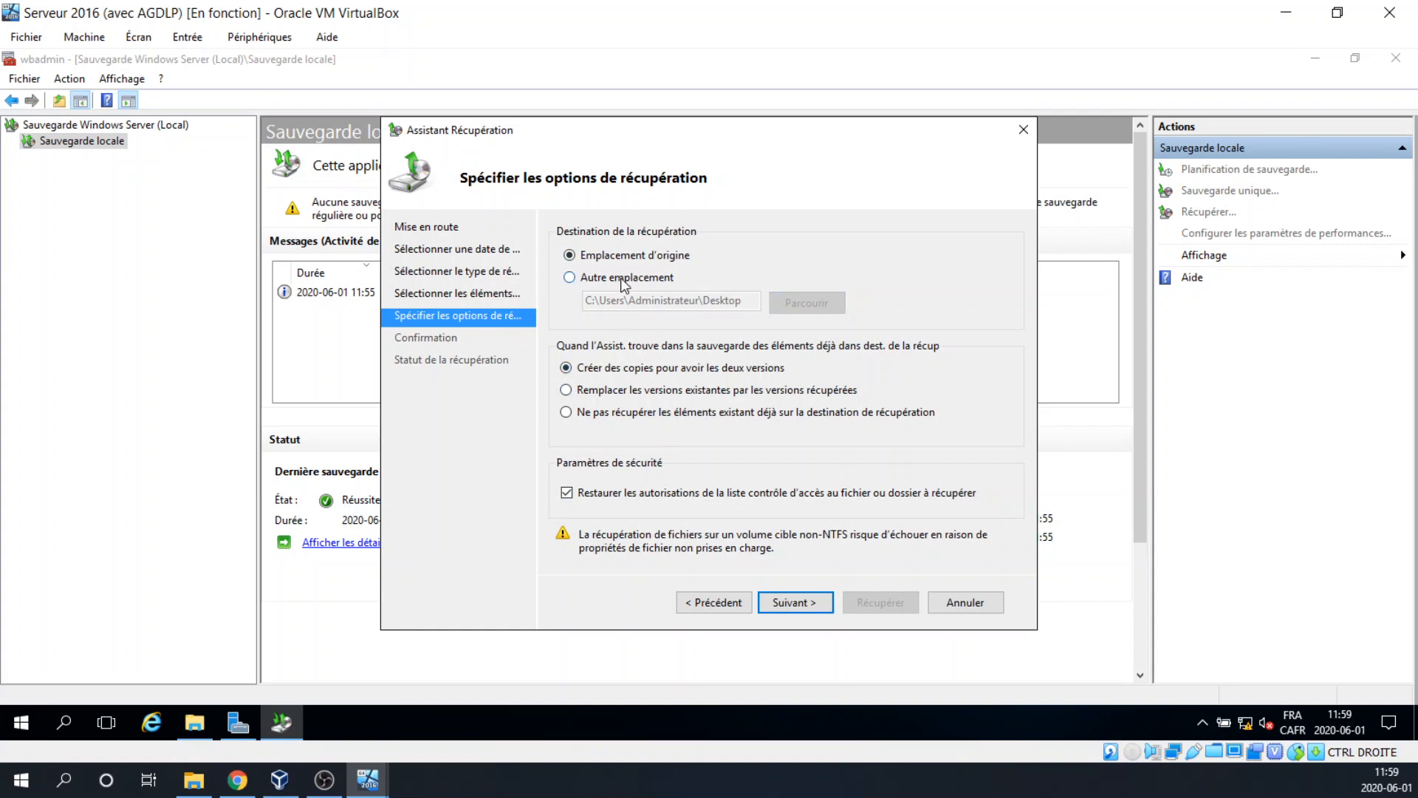
# Step: Accept the recovery options, review the confirmation summary, recover fichier3.txt to its original location, and close the wizard
pyautogui.hotkey('ctrl', '2')
pyautogui.moveTo(544, 329)
pyautogui.mouseDown()
pyautogui.moveTo(827, 440)
pyautogui.moveTo(986, 438)
pyautogui.mouseUp()
pyautogui.click(805, 606)
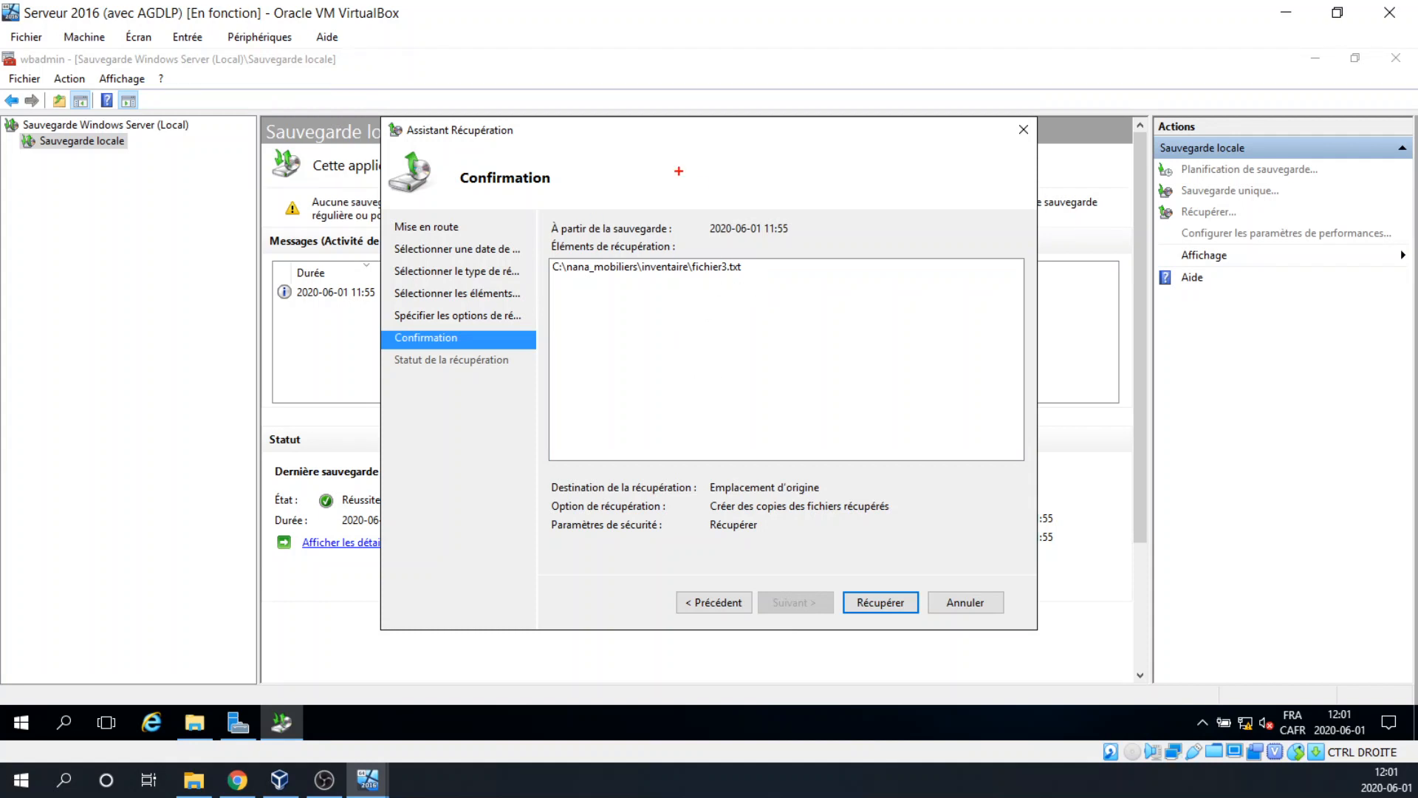
pyautogui.moveTo(533, 205); pyautogui.dragTo(819, 238)
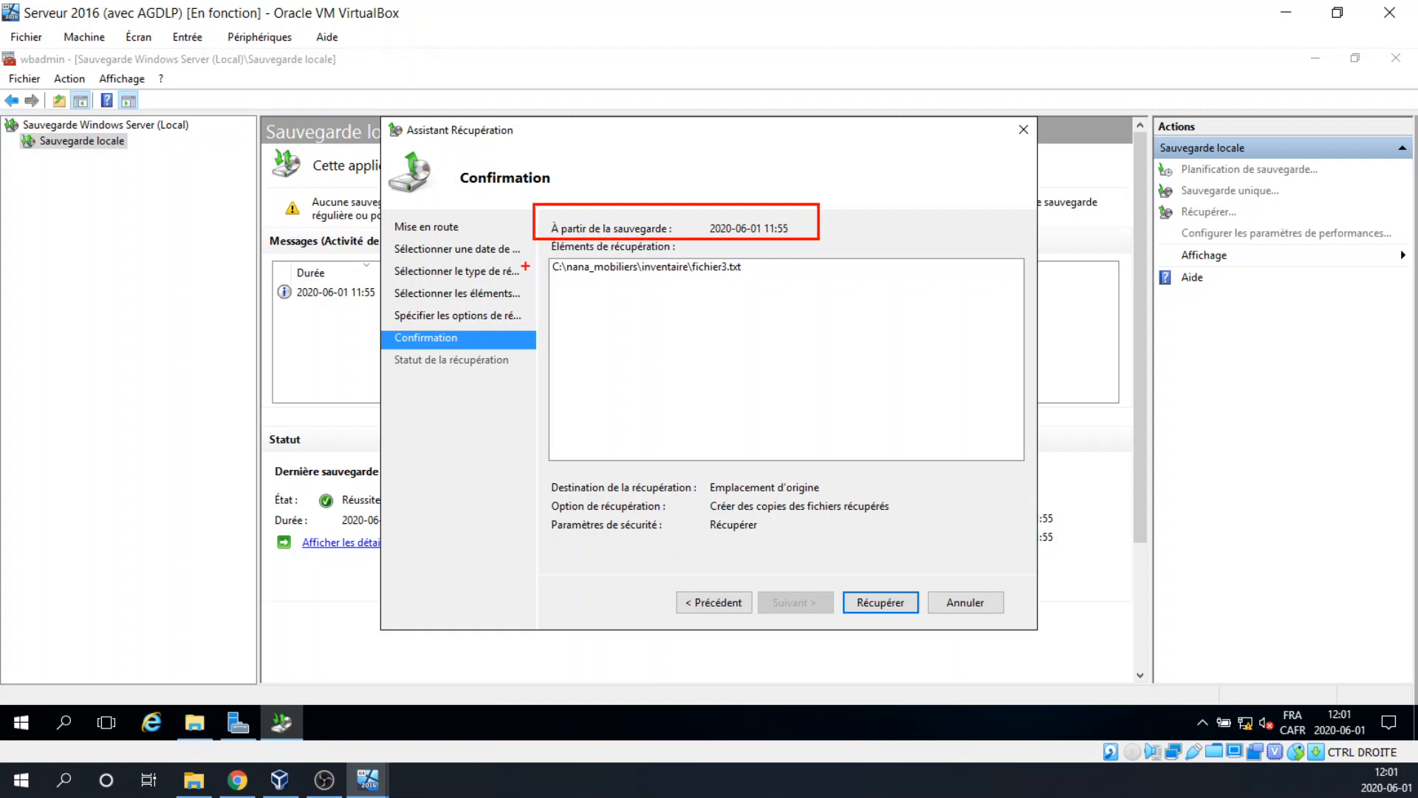
pyautogui.moveTo(541, 260)
pyautogui.mouseDown()
pyautogui.moveTo(716, 295)
pyautogui.moveTo(762, 279)
pyautogui.mouseUp()
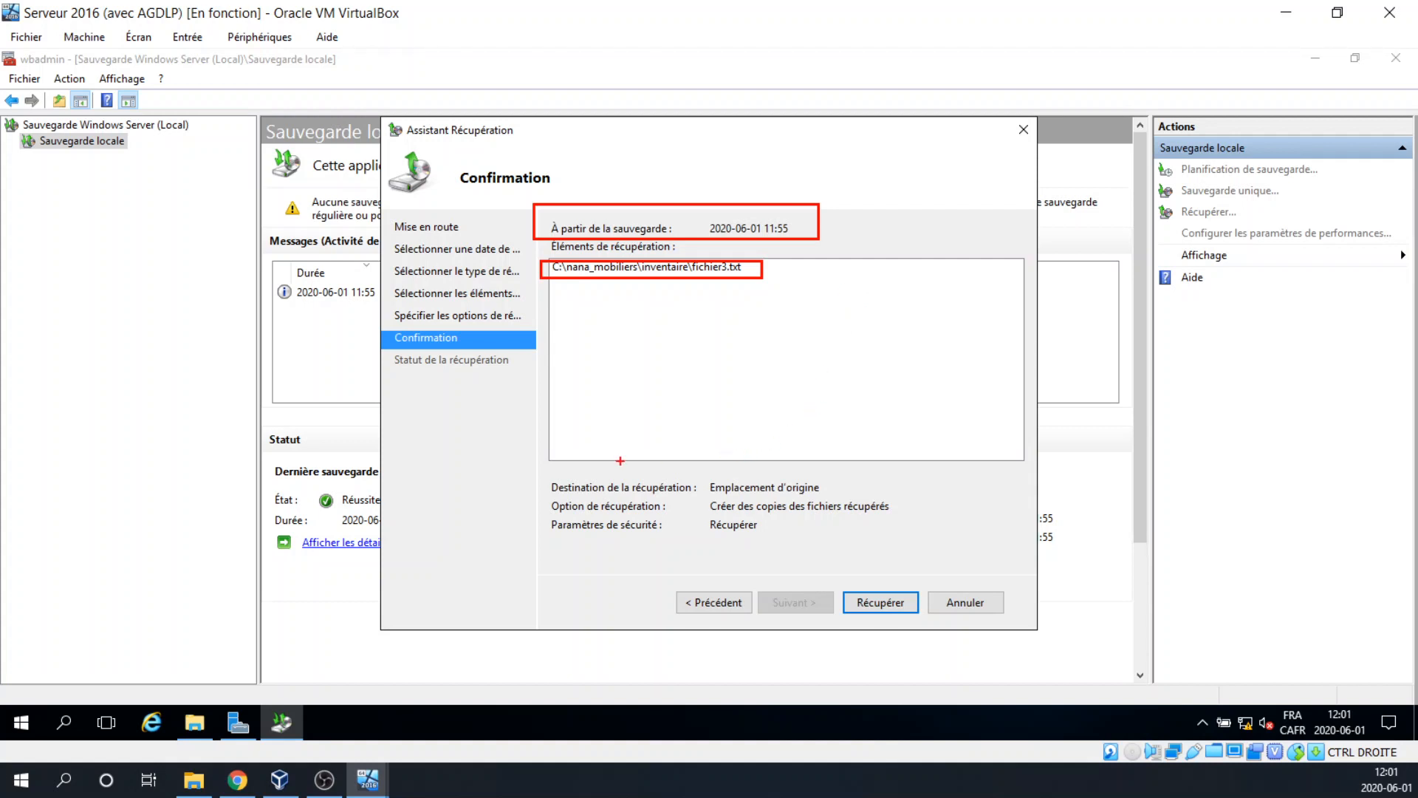
pyautogui.moveTo(553, 469)
pyautogui.mouseDown()
pyautogui.moveTo(758, 500)
pyautogui.moveTo(850, 497)
pyautogui.mouseUp()
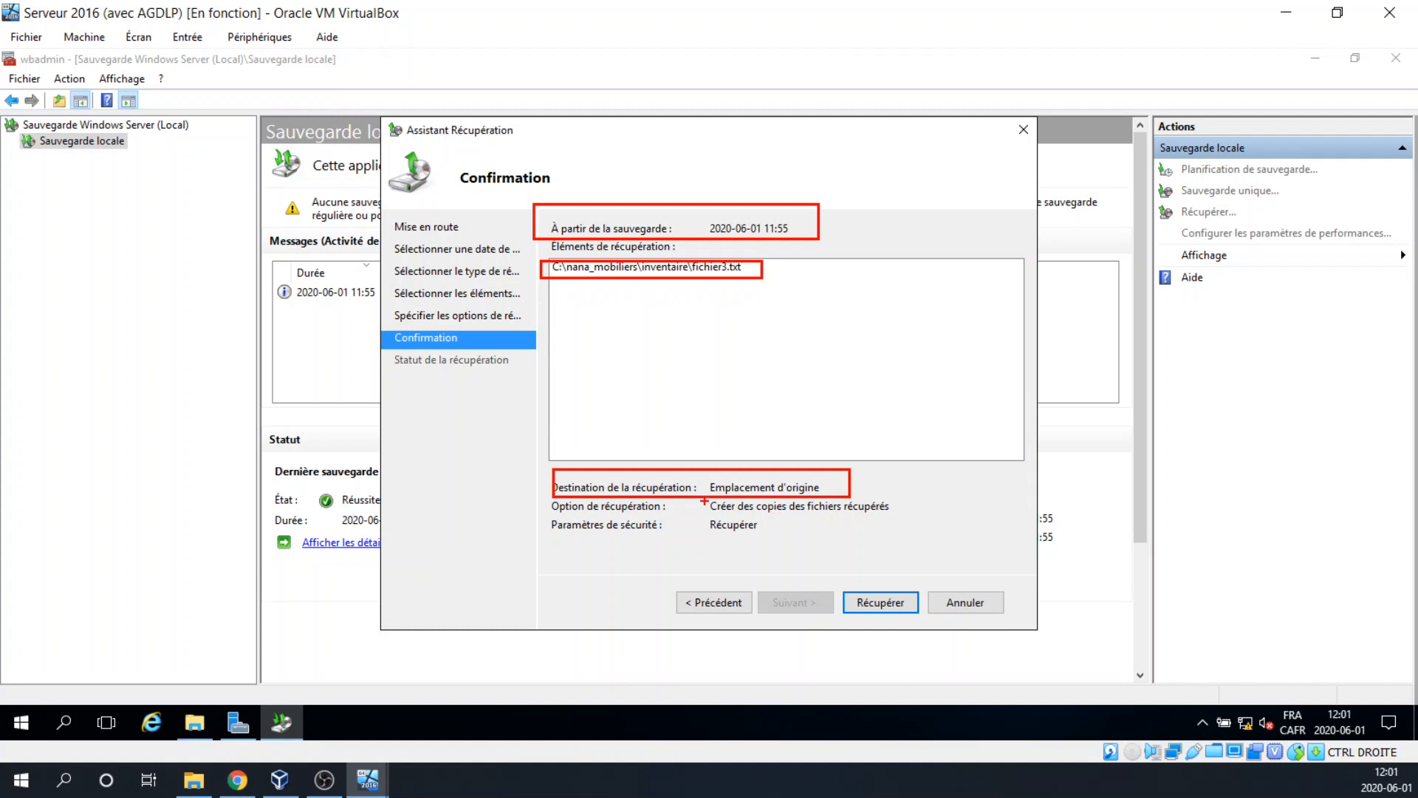
pyautogui.moveTo(704, 499); pyautogui.dragTo(907, 513)
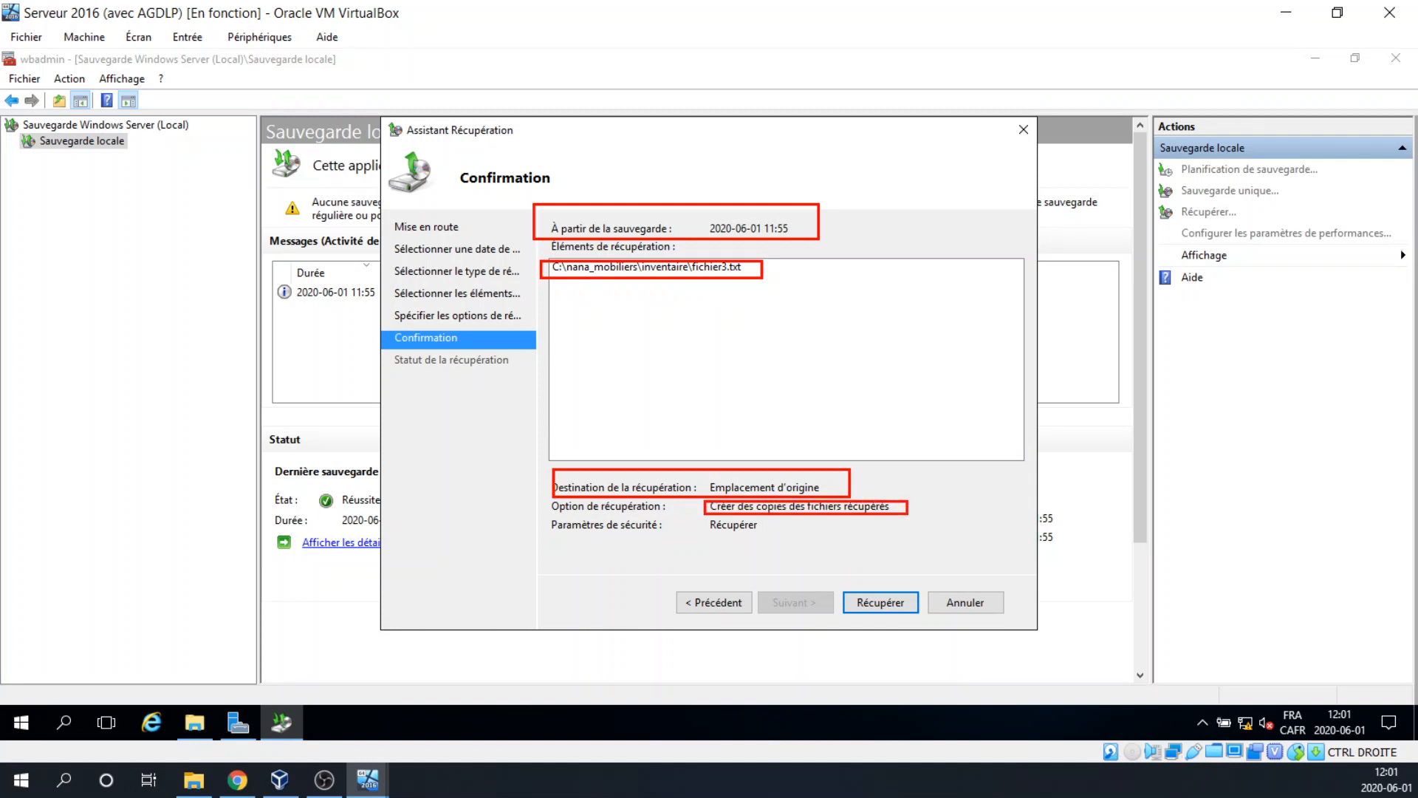
pyautogui.press('Escape')
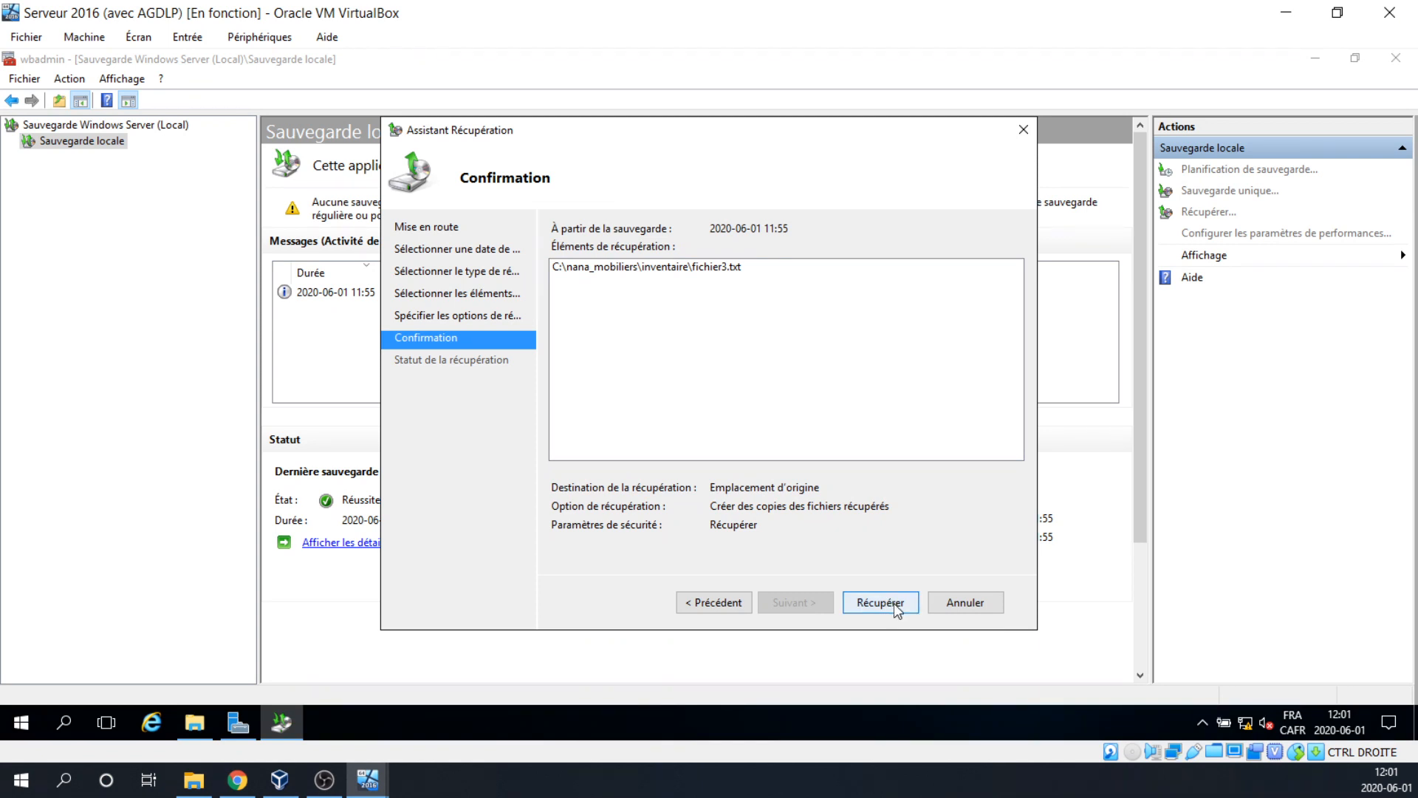
pyautogui.click(895, 604)
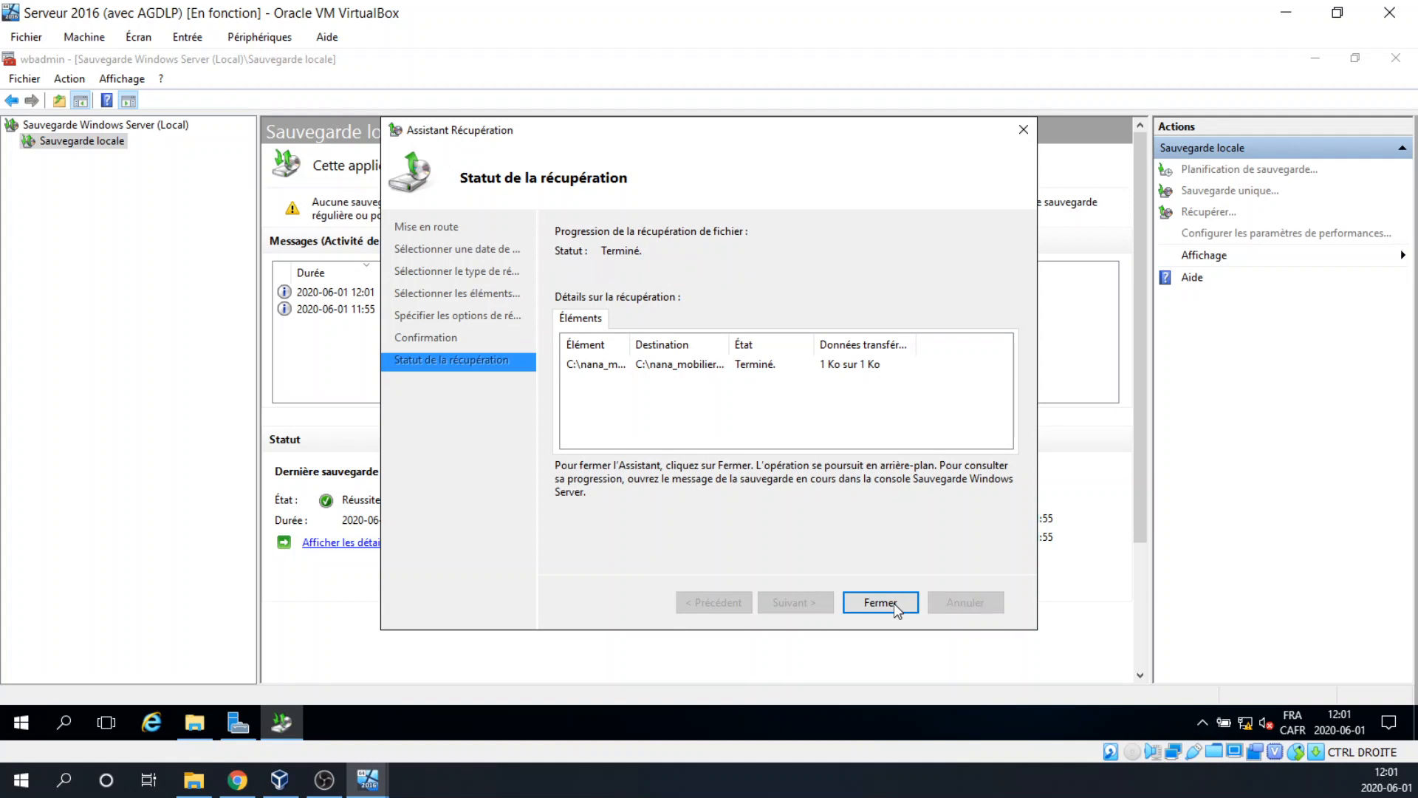
pyautogui.click(886, 603)
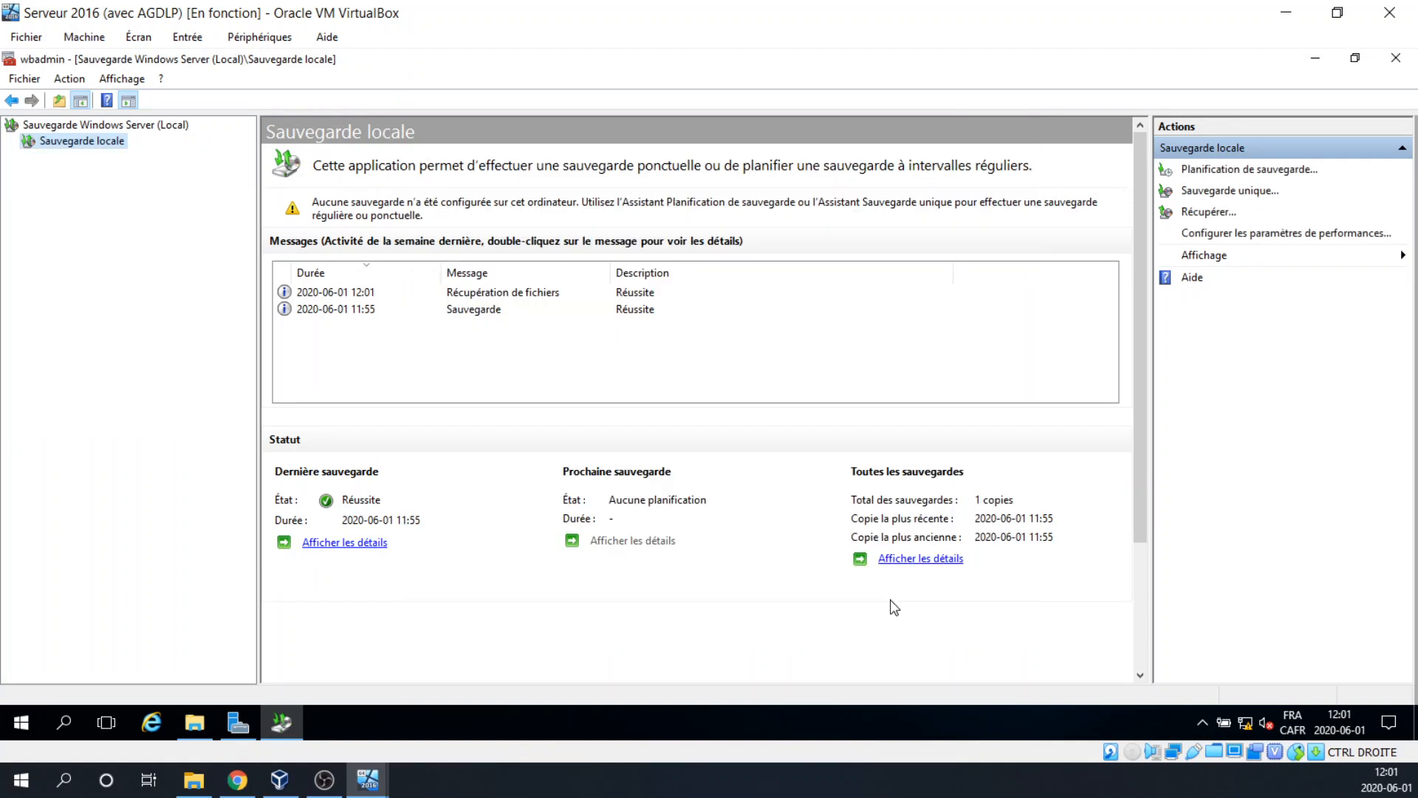
# Step: Check in File Explorer whether fichier3 is back in C:\nana_mobiliers\inventaire, and return to the backup console
pyautogui.click(197, 724)
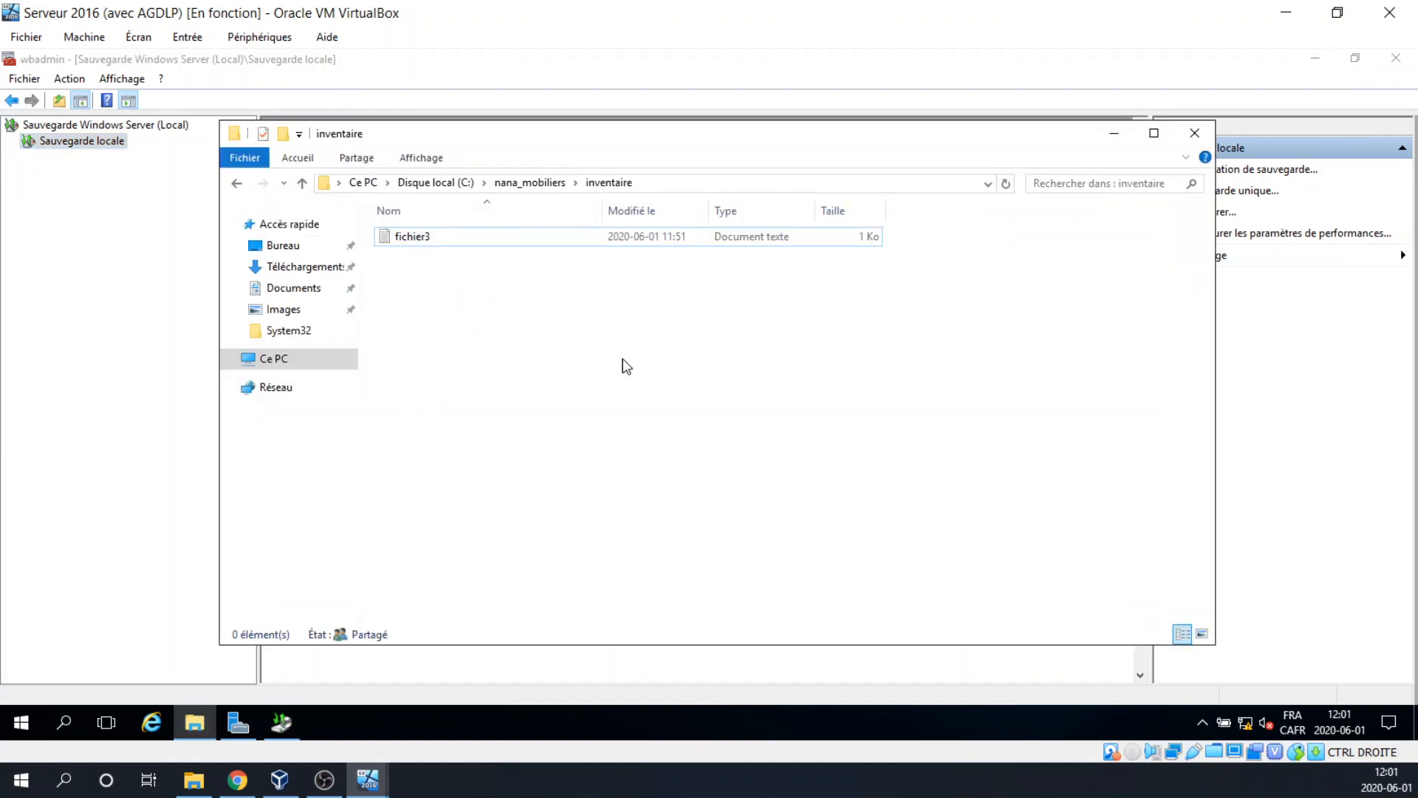
pyautogui.hotkey('ctrl', '2')
pyautogui.moveTo(573, 158); pyautogui.dragTo(648, 198)
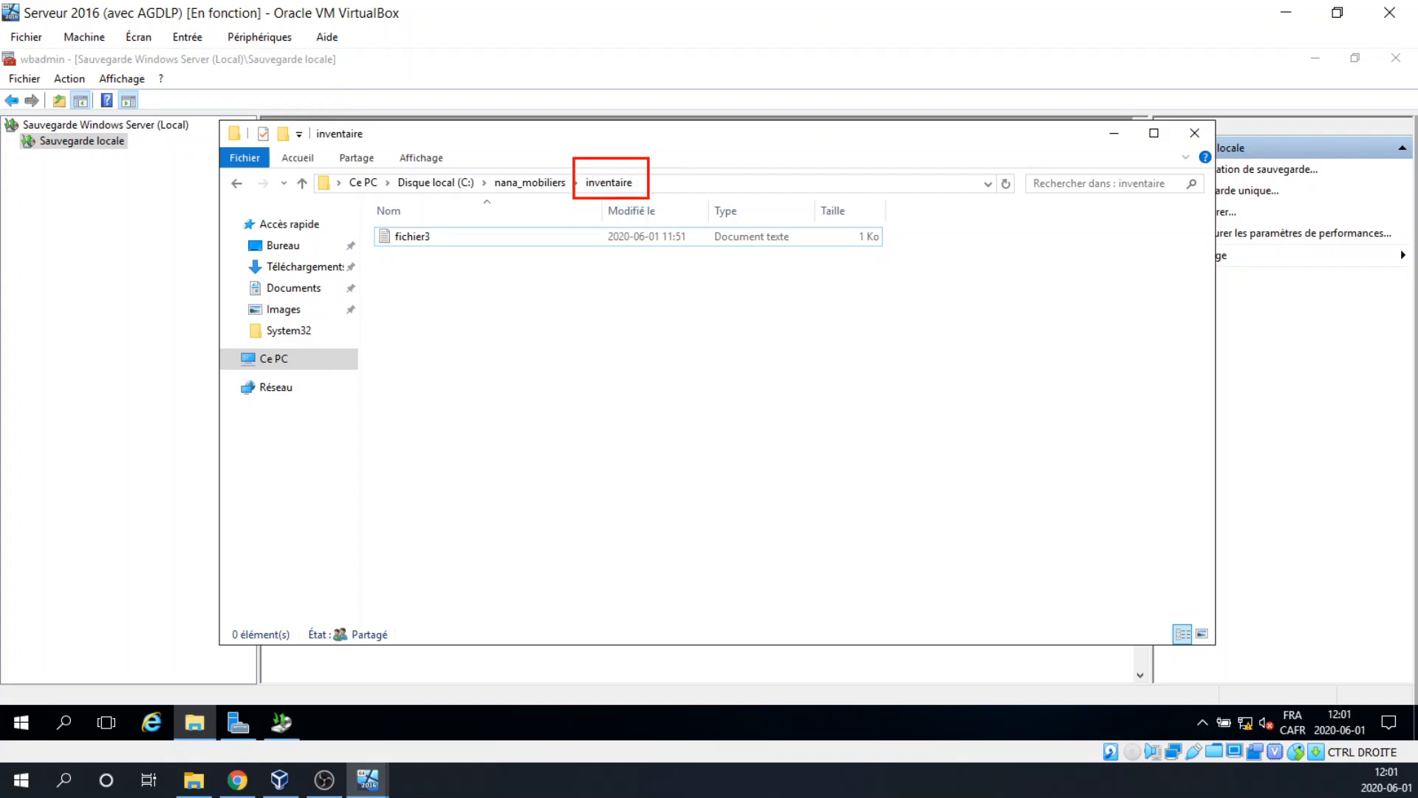
pyautogui.moveTo(369, 220)
pyautogui.mouseDown()
pyautogui.moveTo(728, 278)
pyautogui.moveTo(917, 269)
pyautogui.mouseUp()
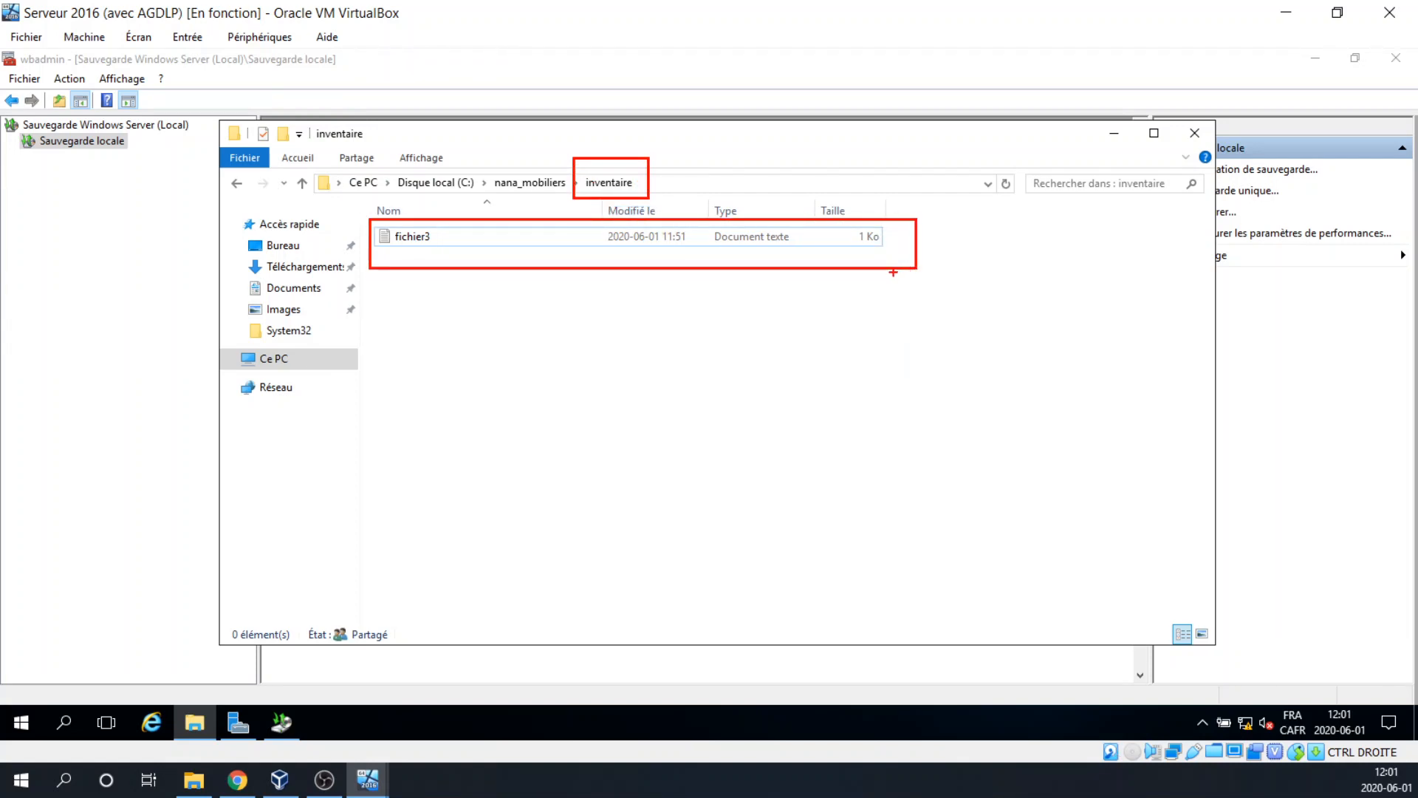
pyautogui.press('Escape')
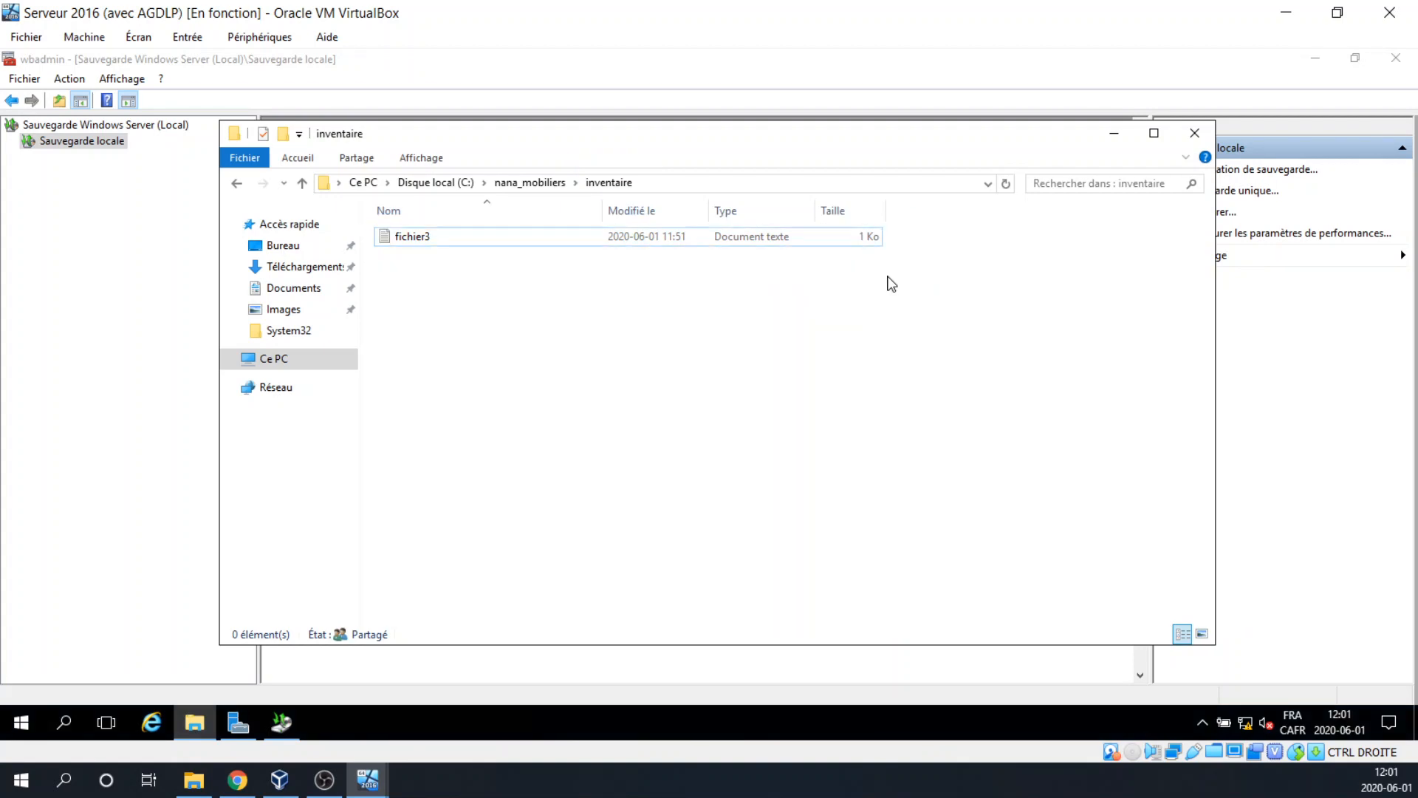
pyautogui.click(1114, 133)
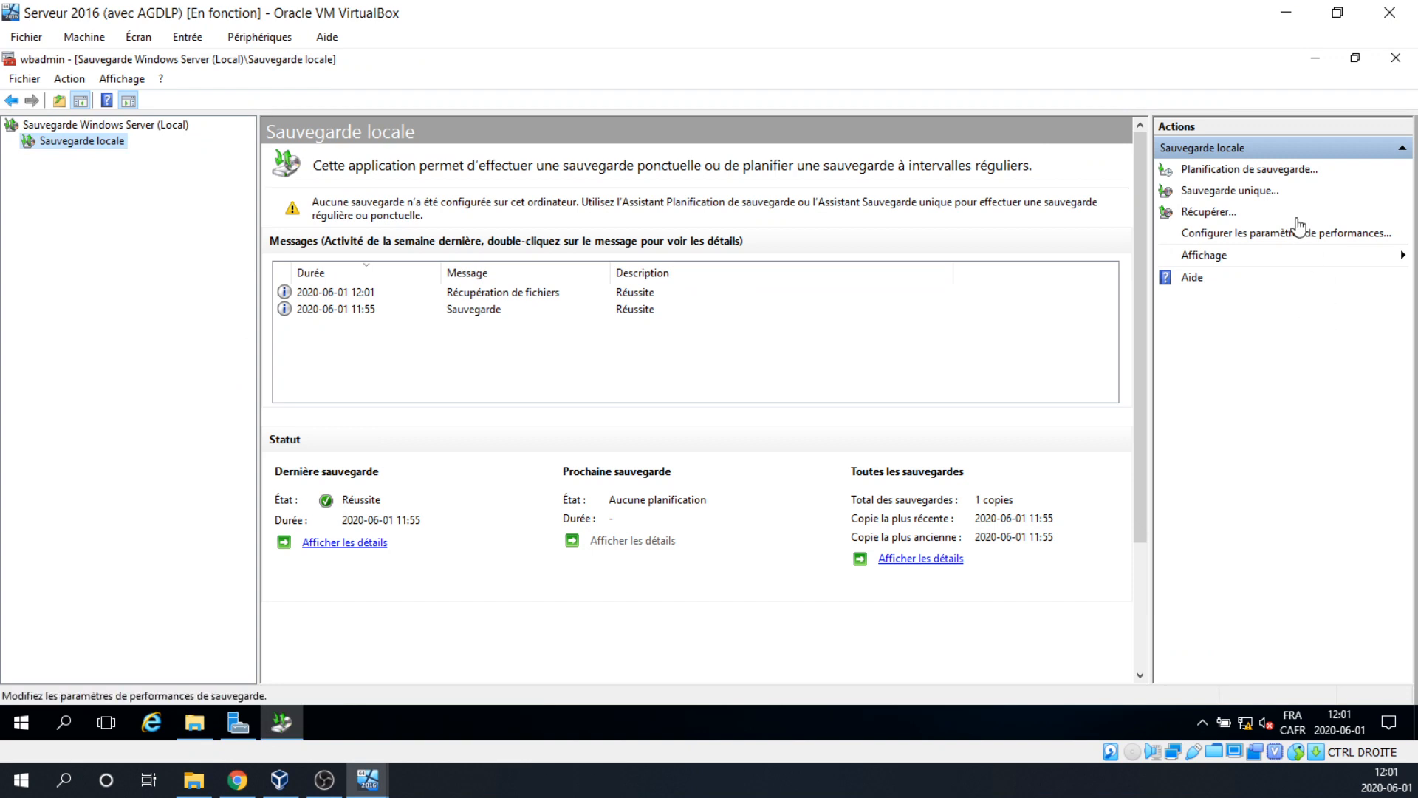
# Step: Start a scheduled backup for the local server and choose the Personnalisé configuration
pyautogui.hotkey('ctrl', '2')
pyautogui.moveTo(1143, 154)
pyautogui.mouseDown()
pyautogui.moveTo(1244, 181)
pyautogui.moveTo(1333, 181)
pyautogui.mouseUp()
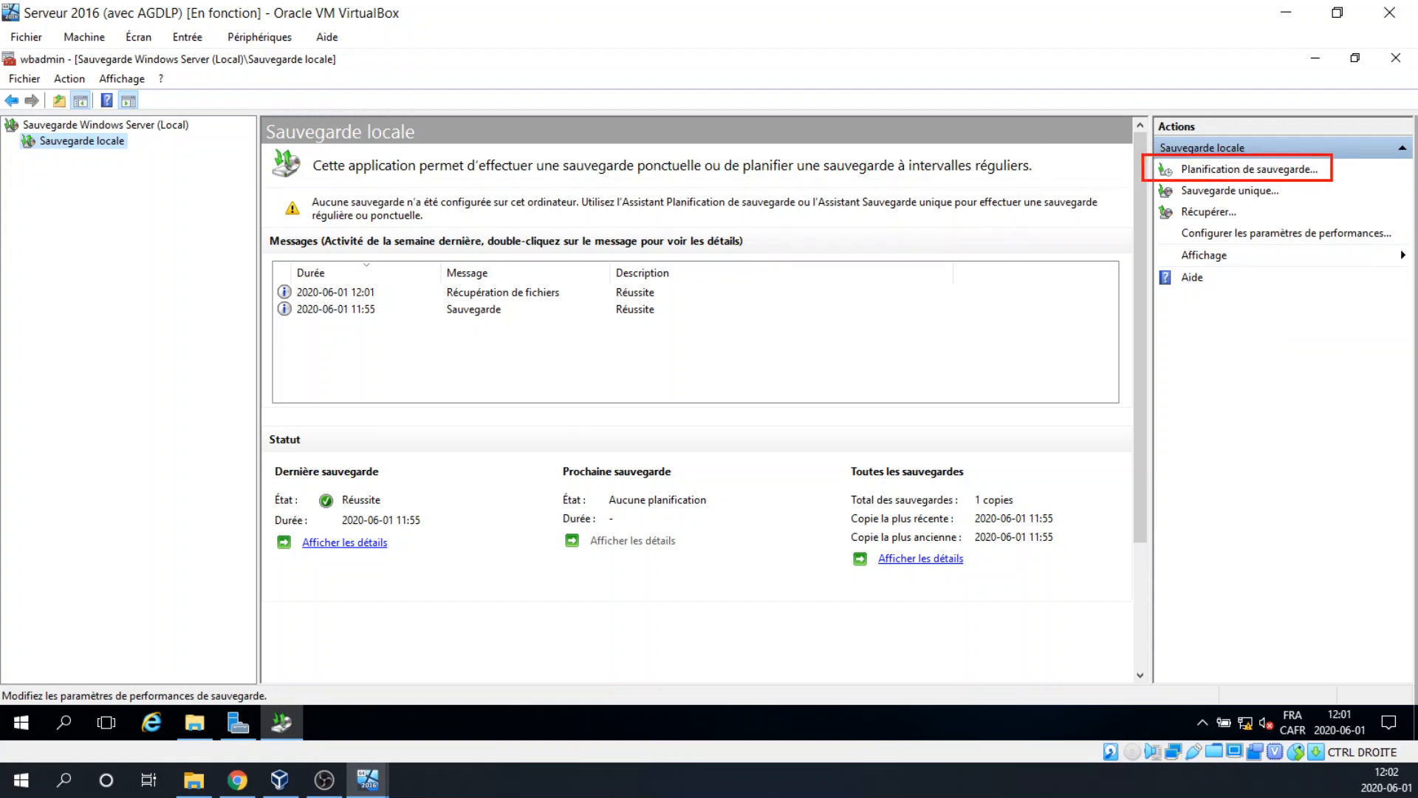
pyautogui.press('Escape')
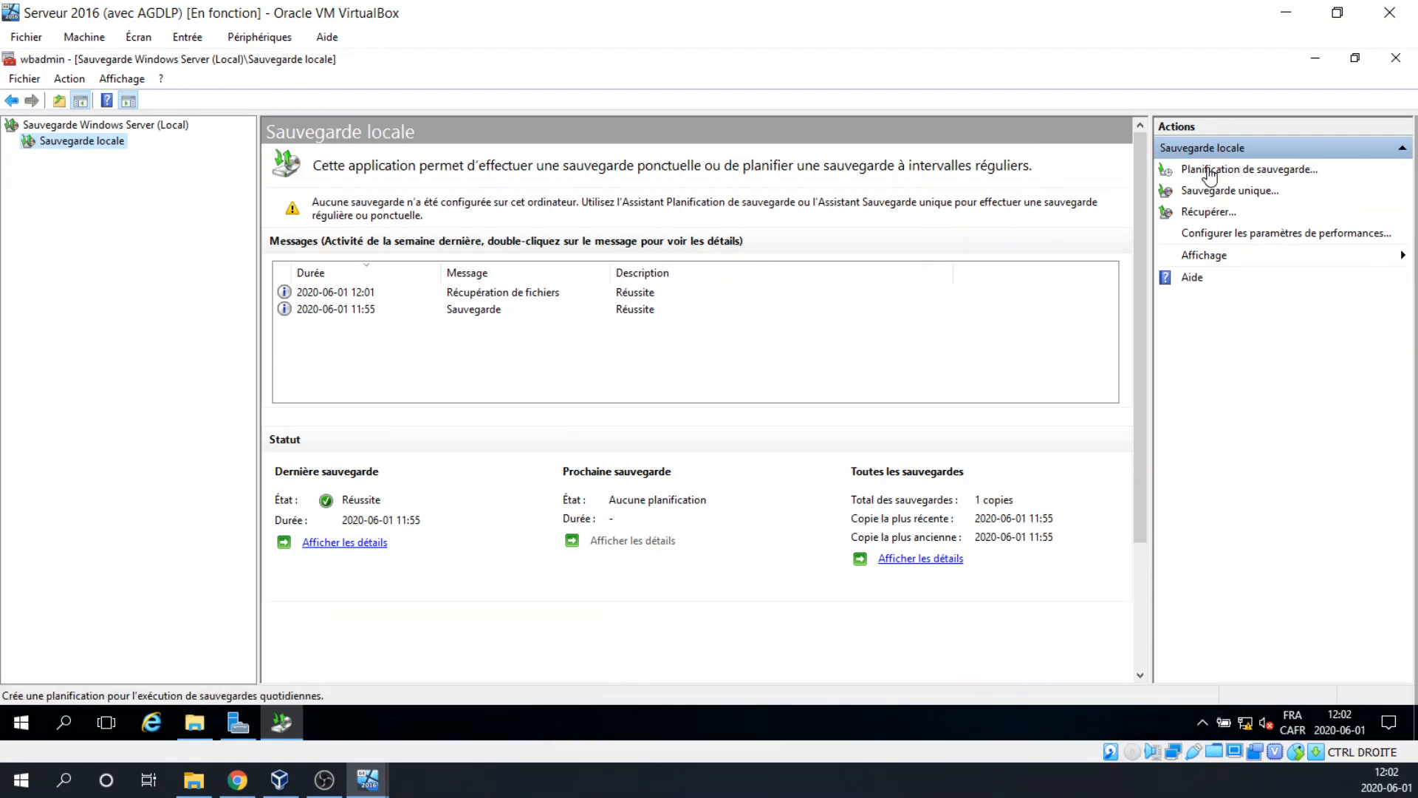
pyautogui.click(1207, 171)
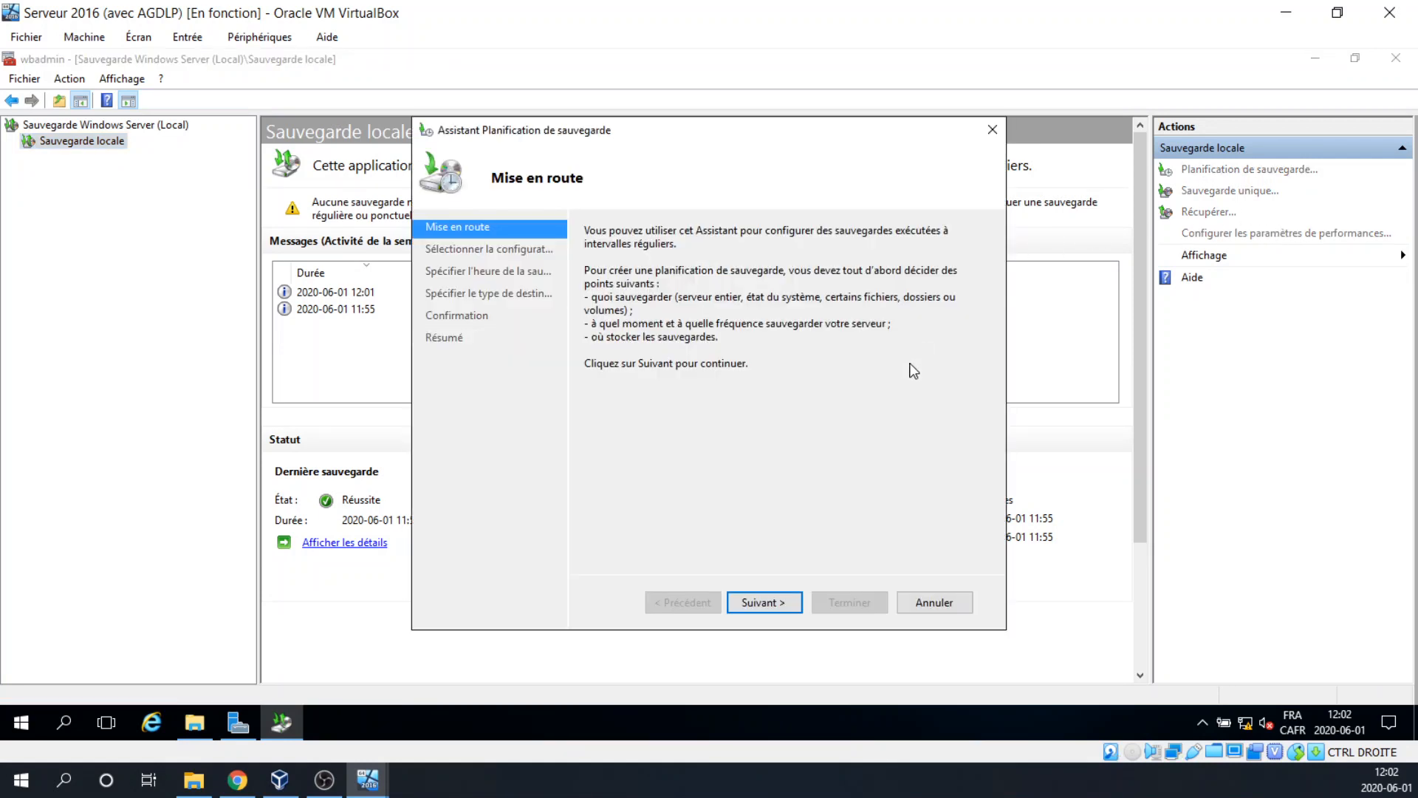
pyautogui.click(771, 601)
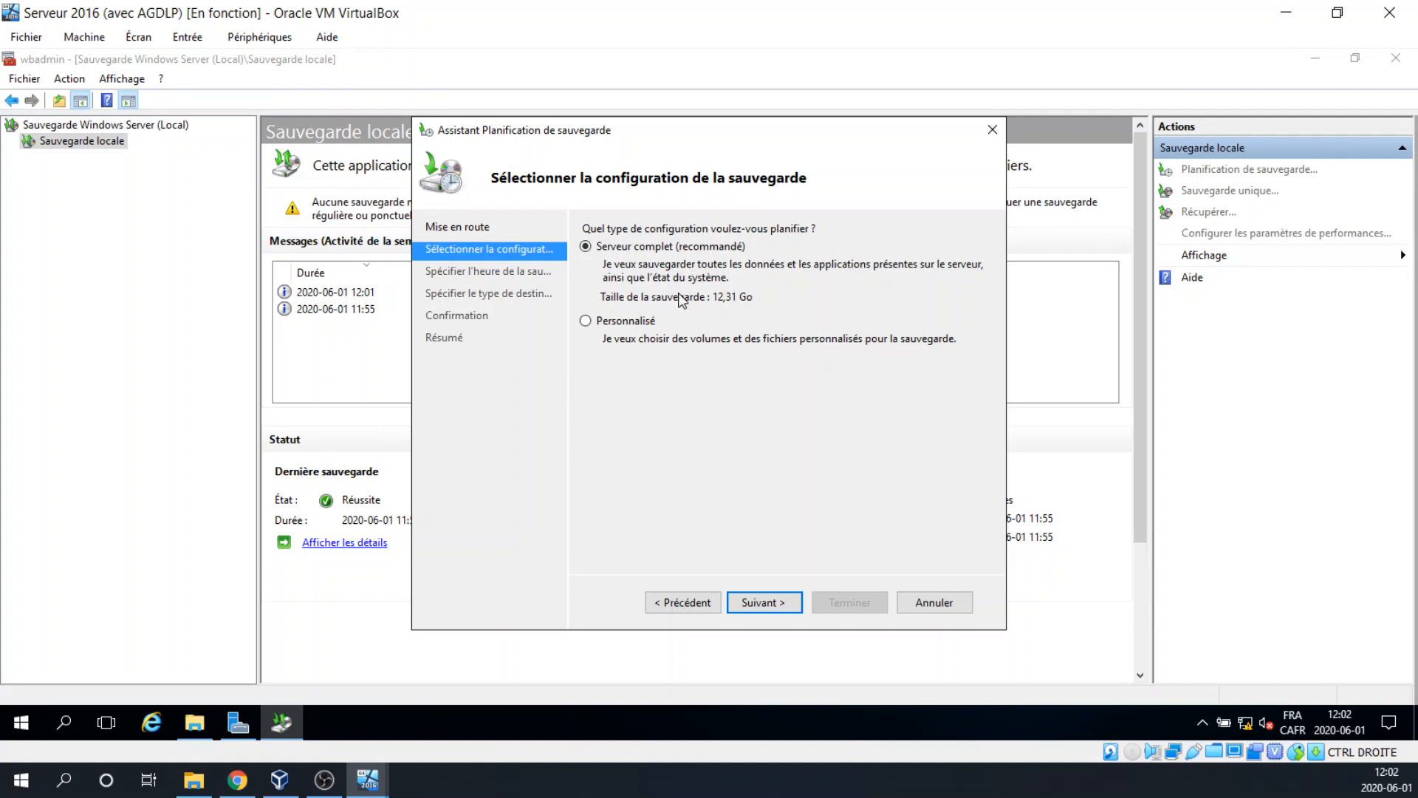
pyautogui.click(586, 320)
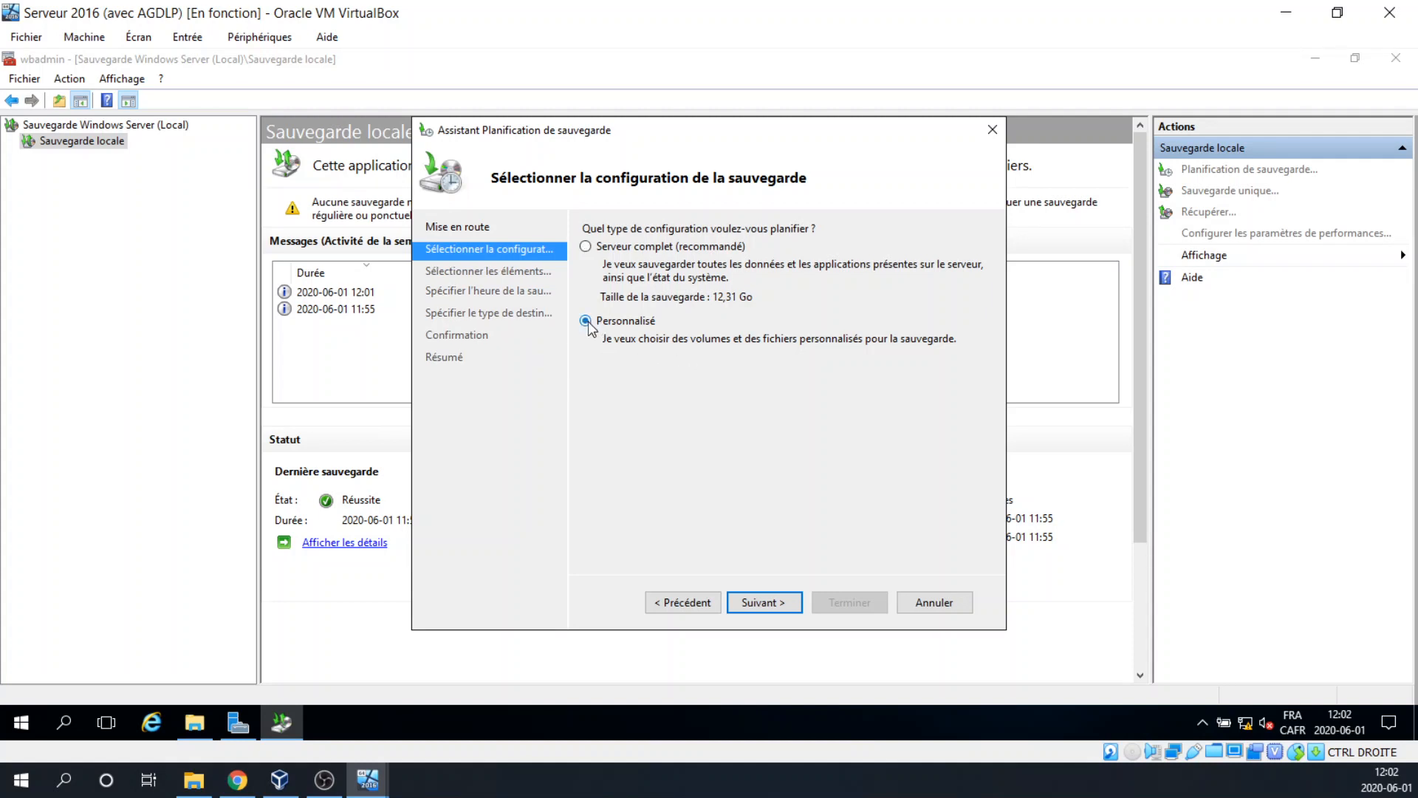
pyautogui.click(775, 602)
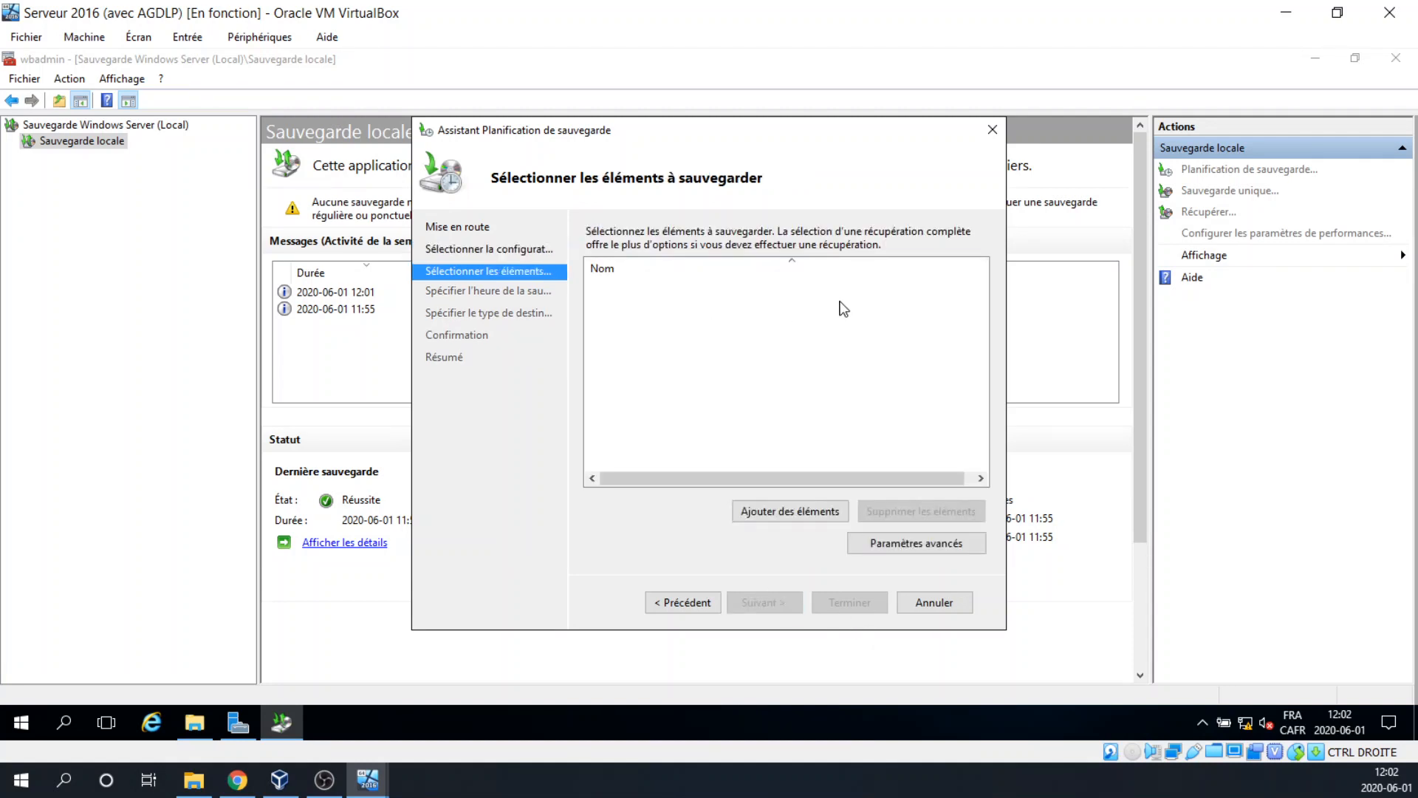
# Step: Add the nana_mobiliers folder on Disque local (C:) to the items of the scheduled backup
pyautogui.click(781, 517)
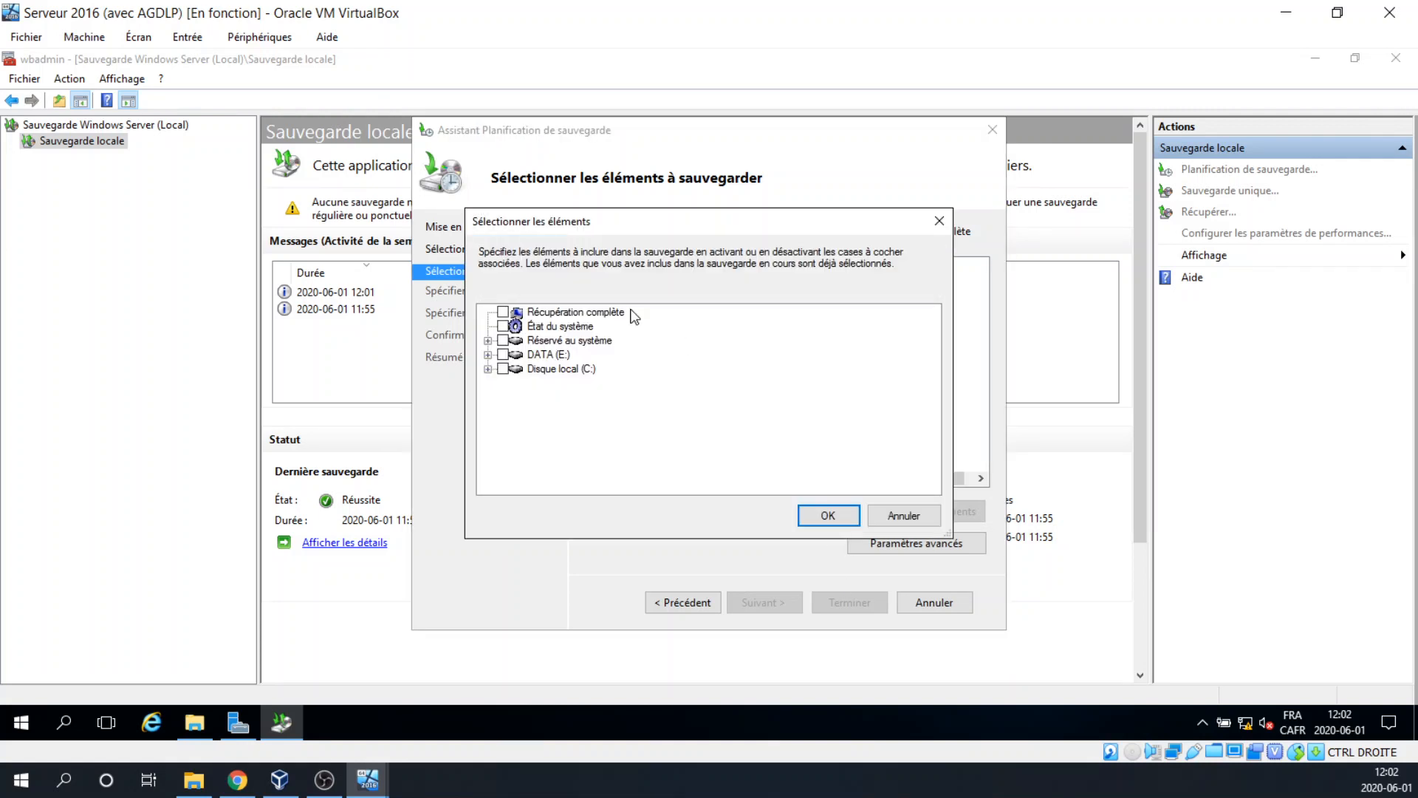
pyautogui.click(489, 368)
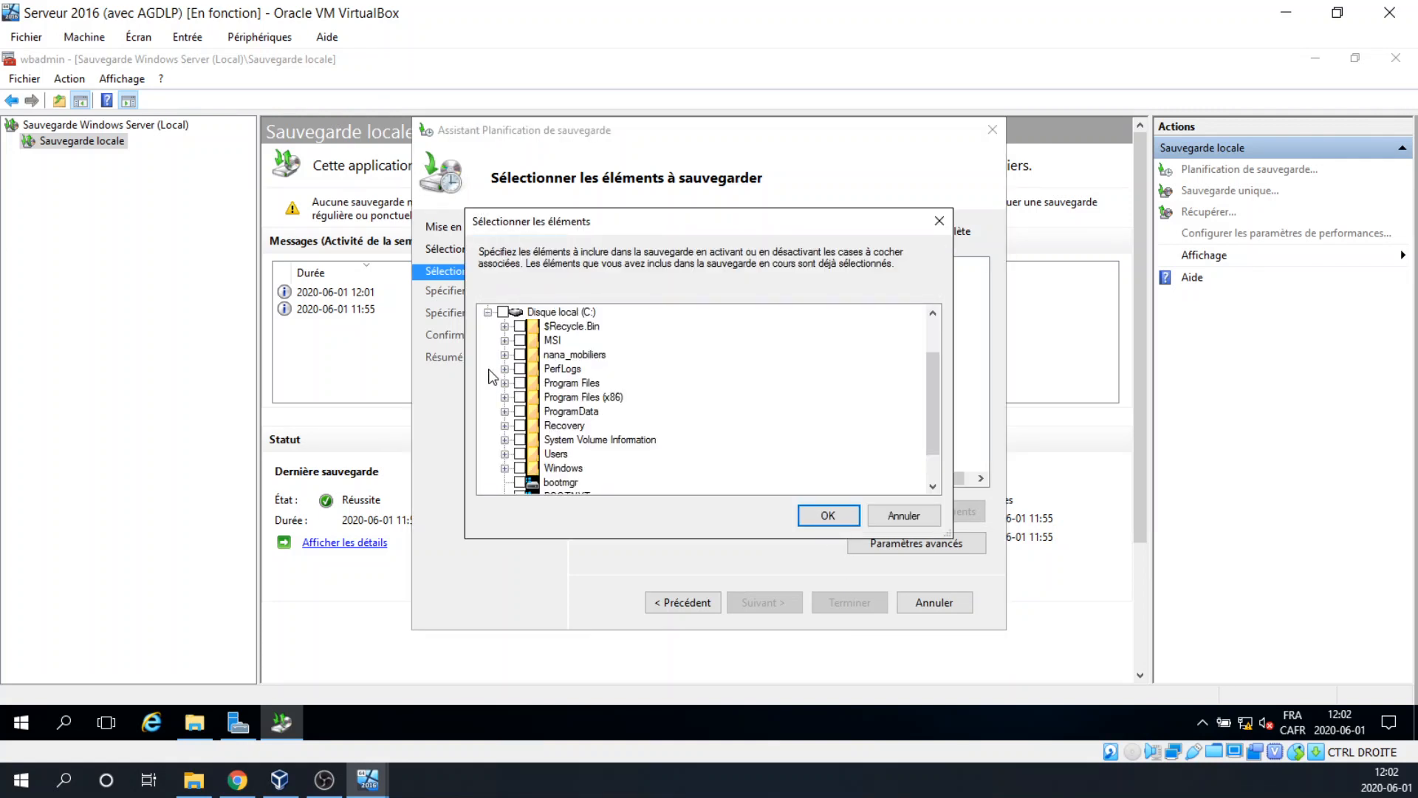
pyautogui.click(519, 355)
pyautogui.click(820, 517)
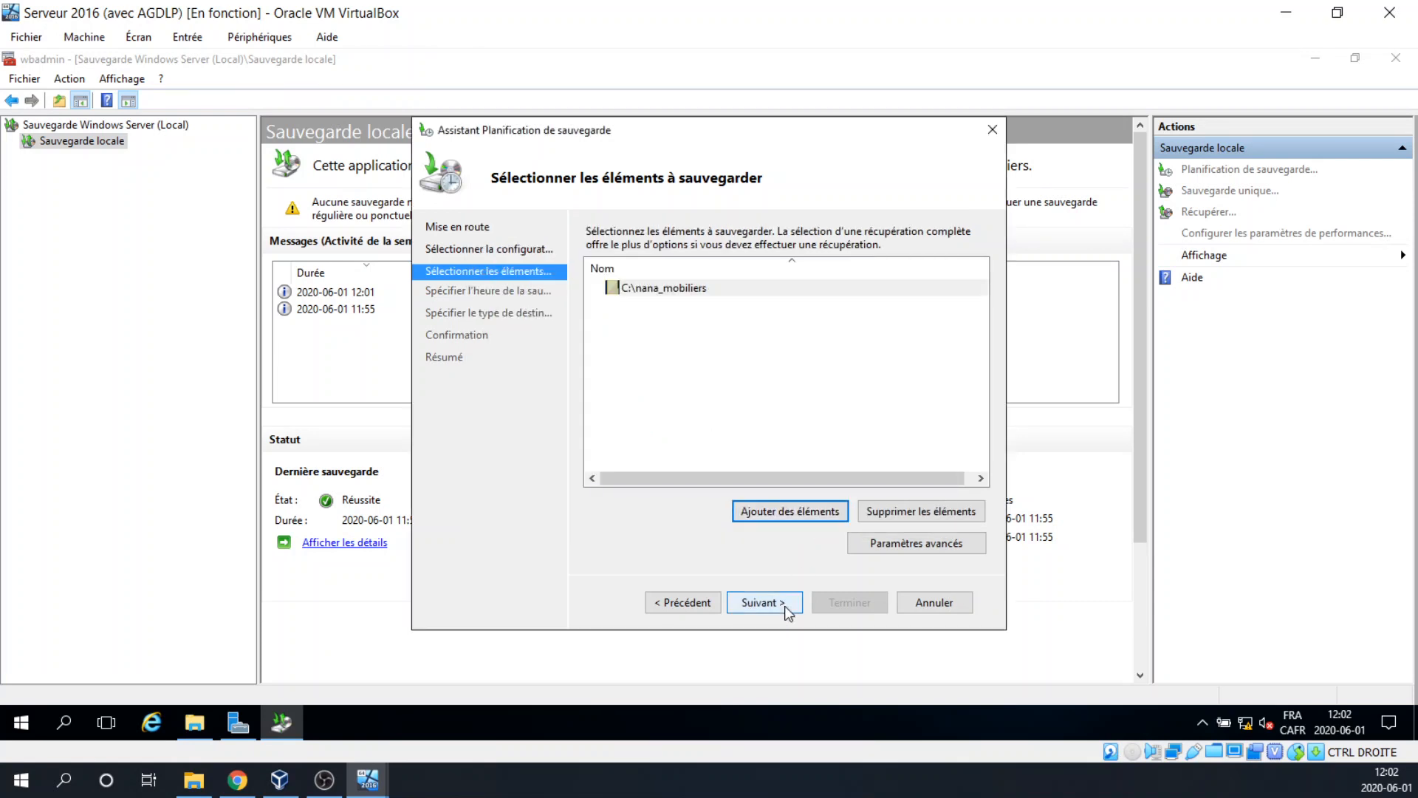
# Step: Proceed to the backup time settings and set the daily backup time to 23:00
pyautogui.click(777, 604)
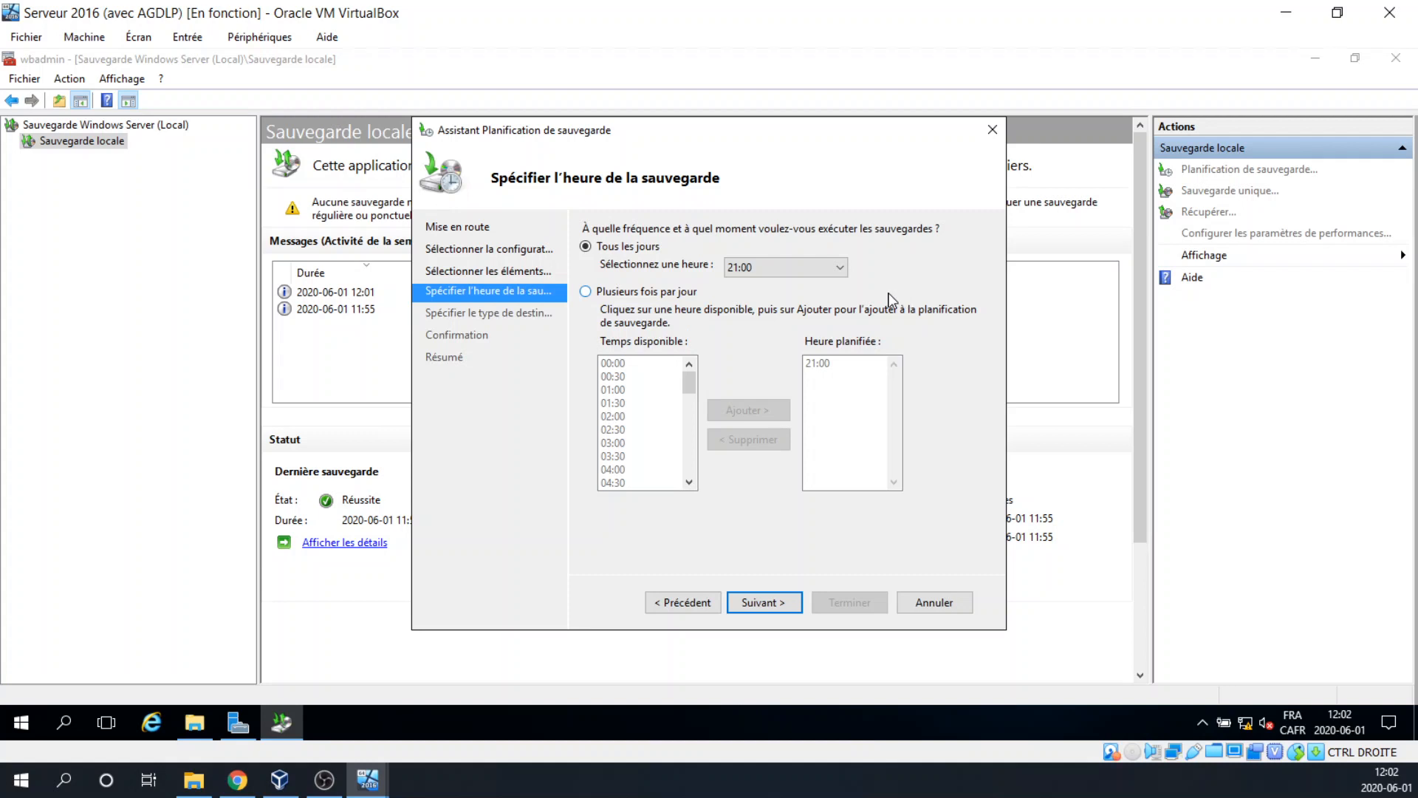
pyautogui.click(838, 270)
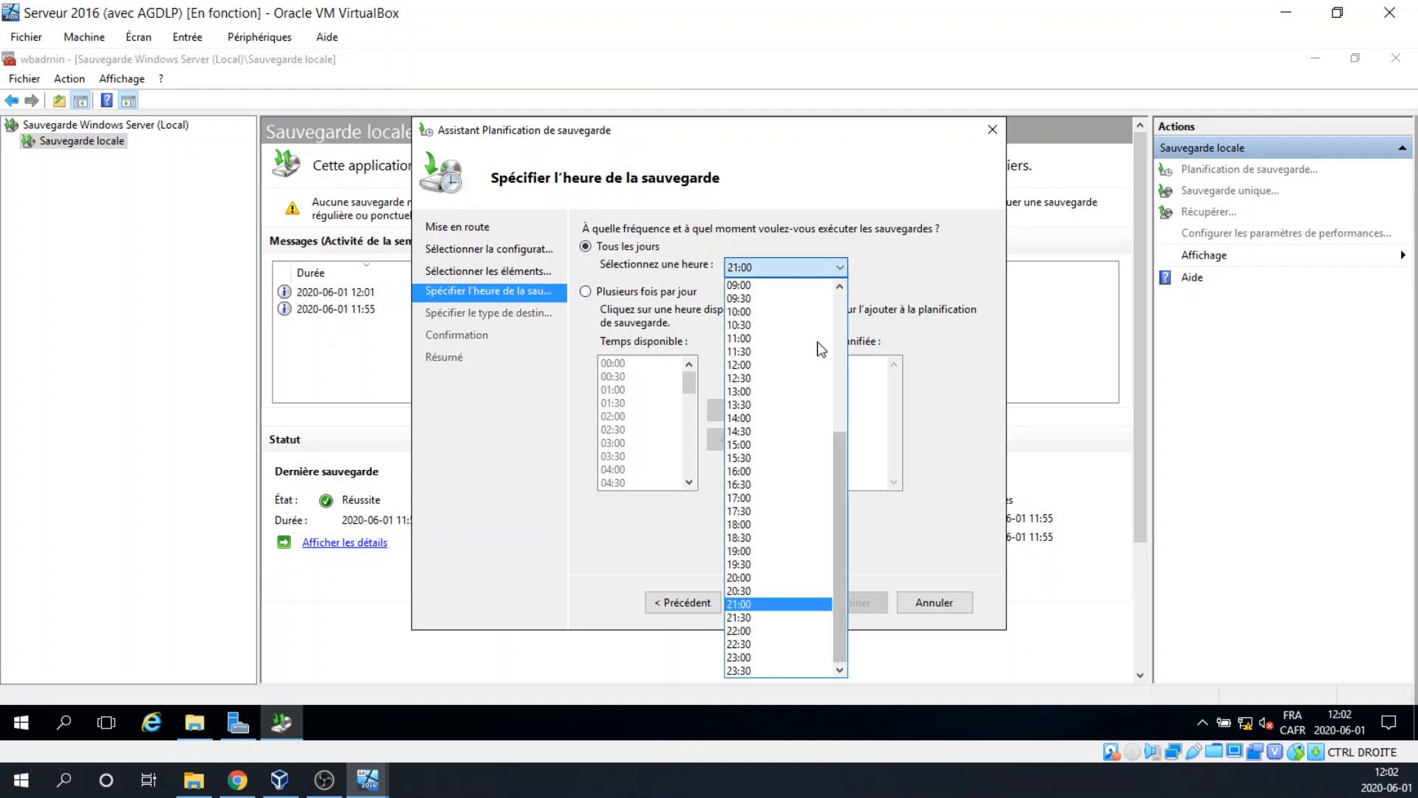
pyautogui.click(747, 654)
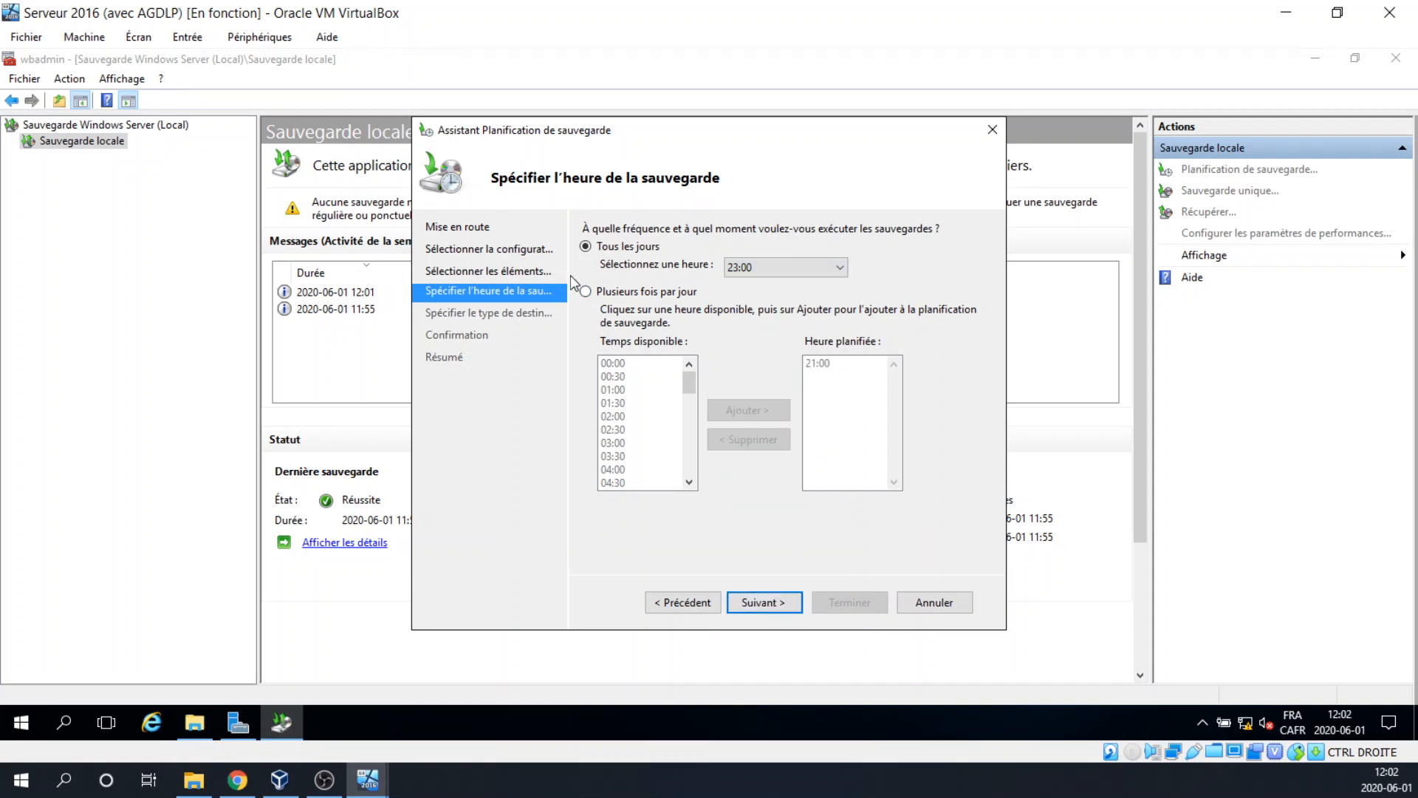
# Step: Try scheduling several backups per day by adding 02:00, 04:00, 06:00 and 08:00, and return to the once-daily option
pyautogui.click(587, 291)
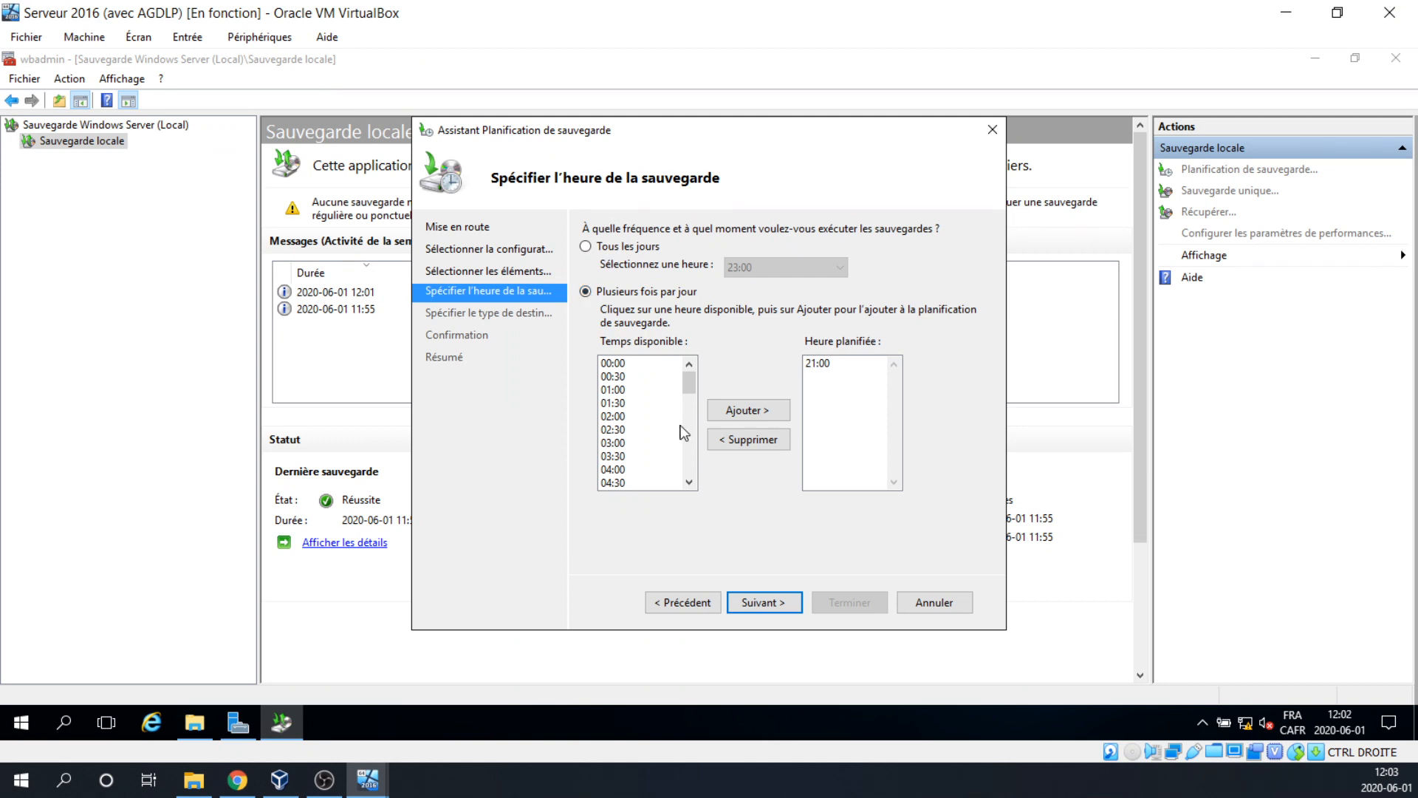
pyautogui.click(614, 416)
pyautogui.click(747, 410)
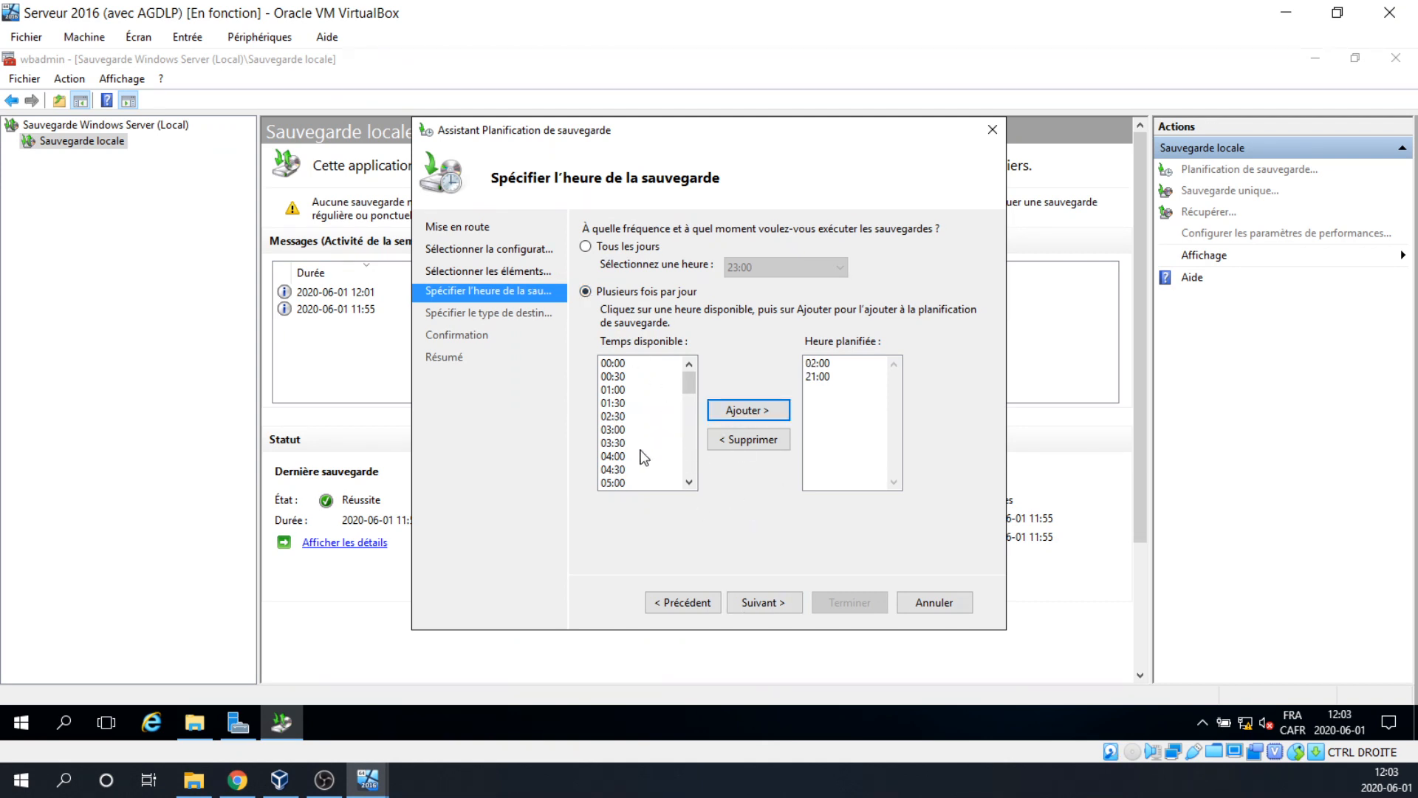
pyautogui.click(617, 456)
pyautogui.click(730, 418)
pyautogui.scroll(-1, 633, 468)
pyautogui.click(620, 455)
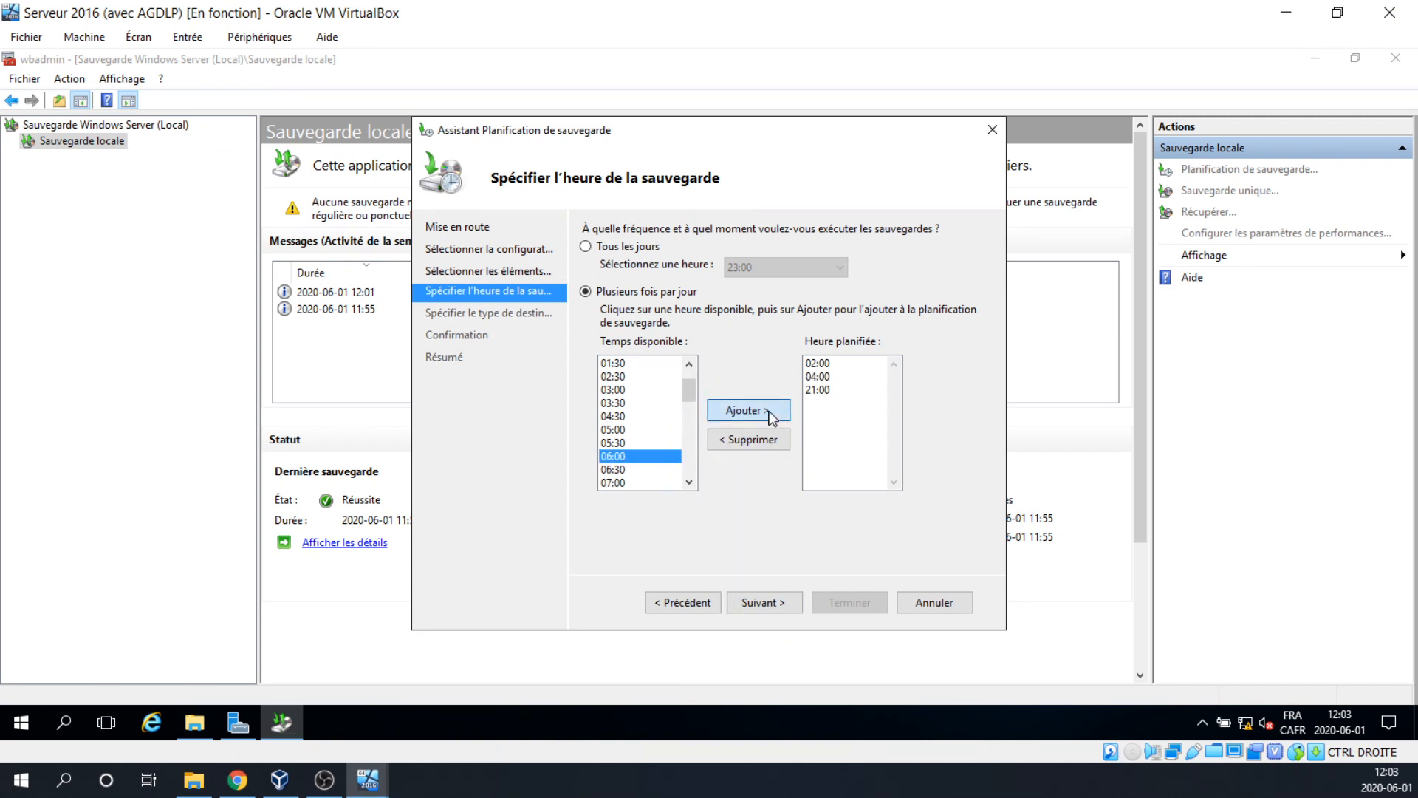
pyautogui.click(764, 412)
pyautogui.scroll(-1, 628, 473)
pyautogui.click(631, 457)
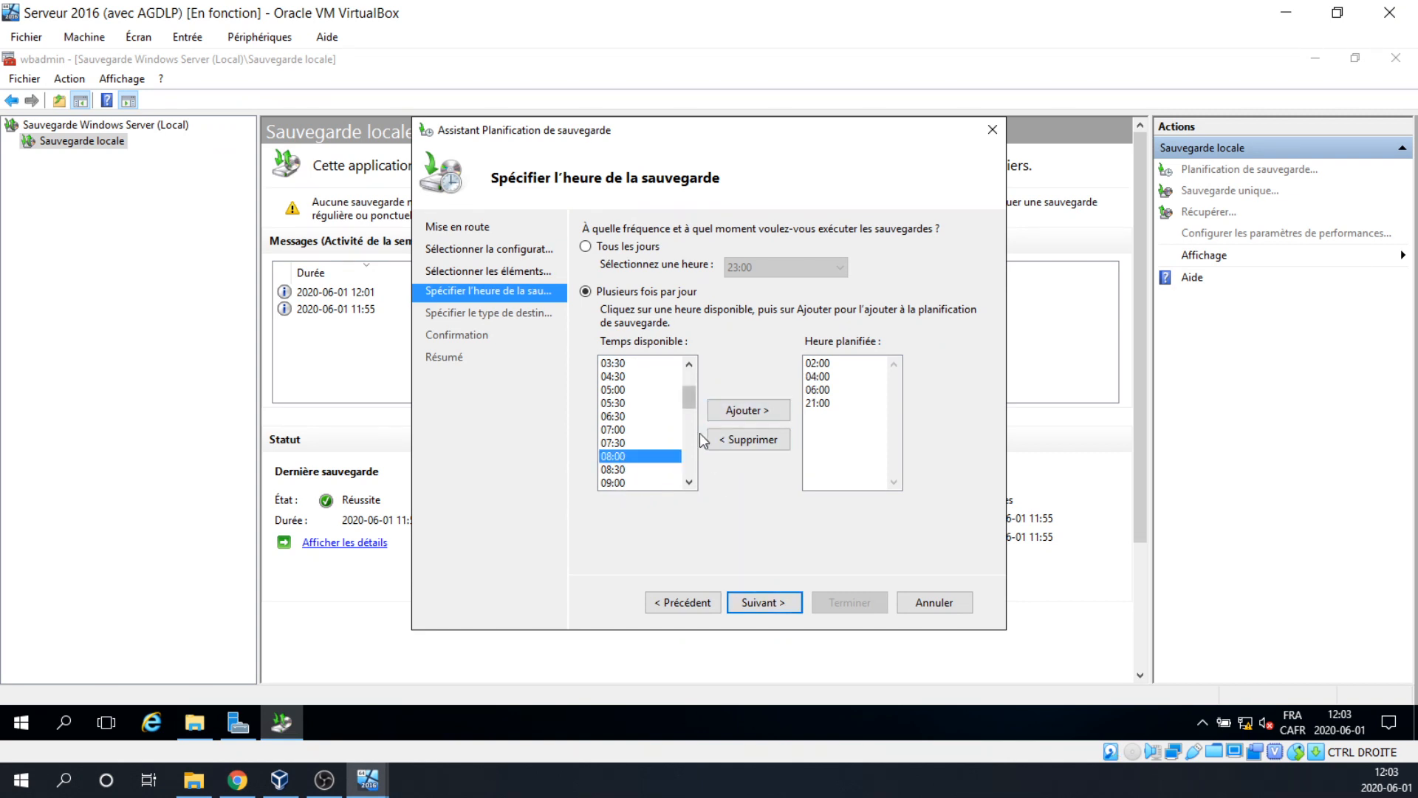
pyautogui.click(730, 411)
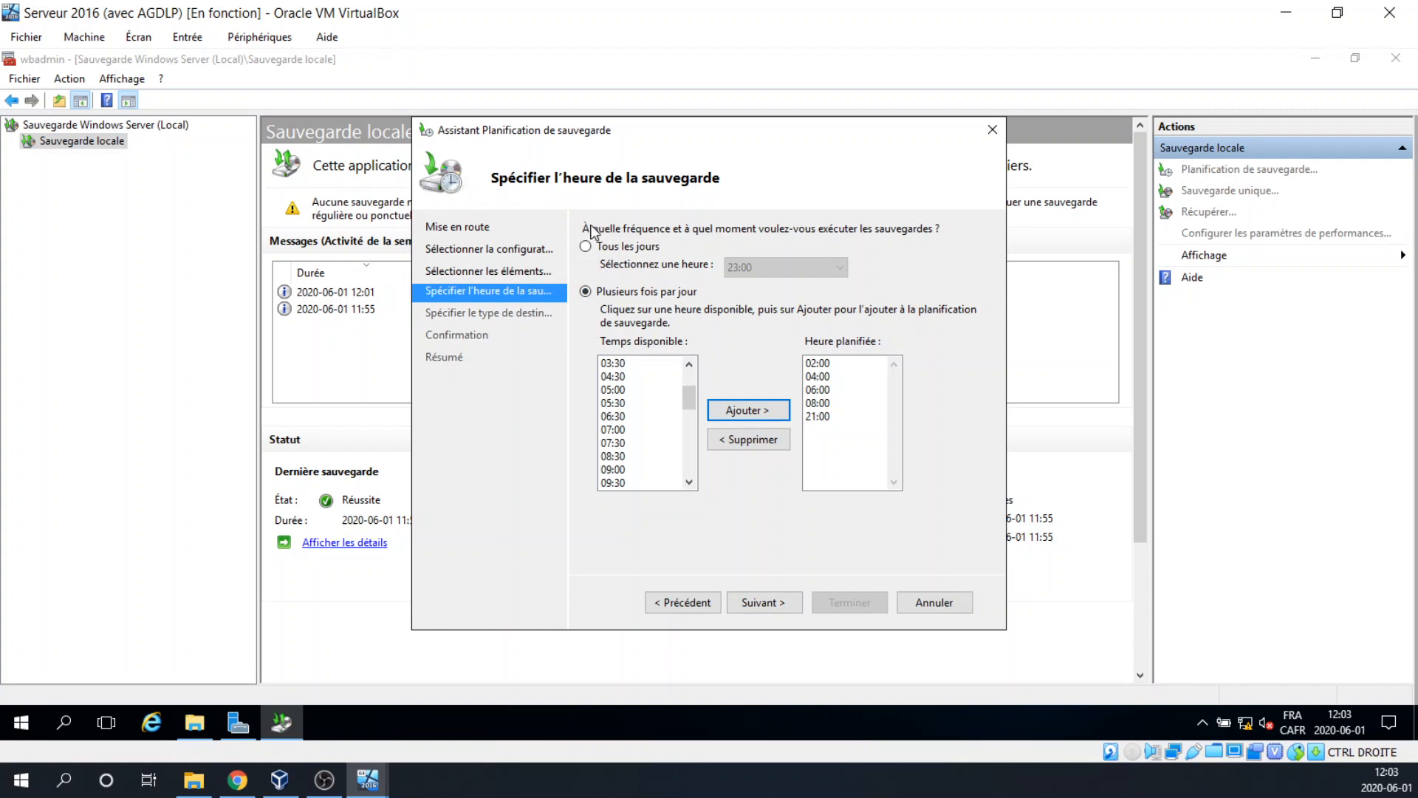
pyautogui.click(585, 246)
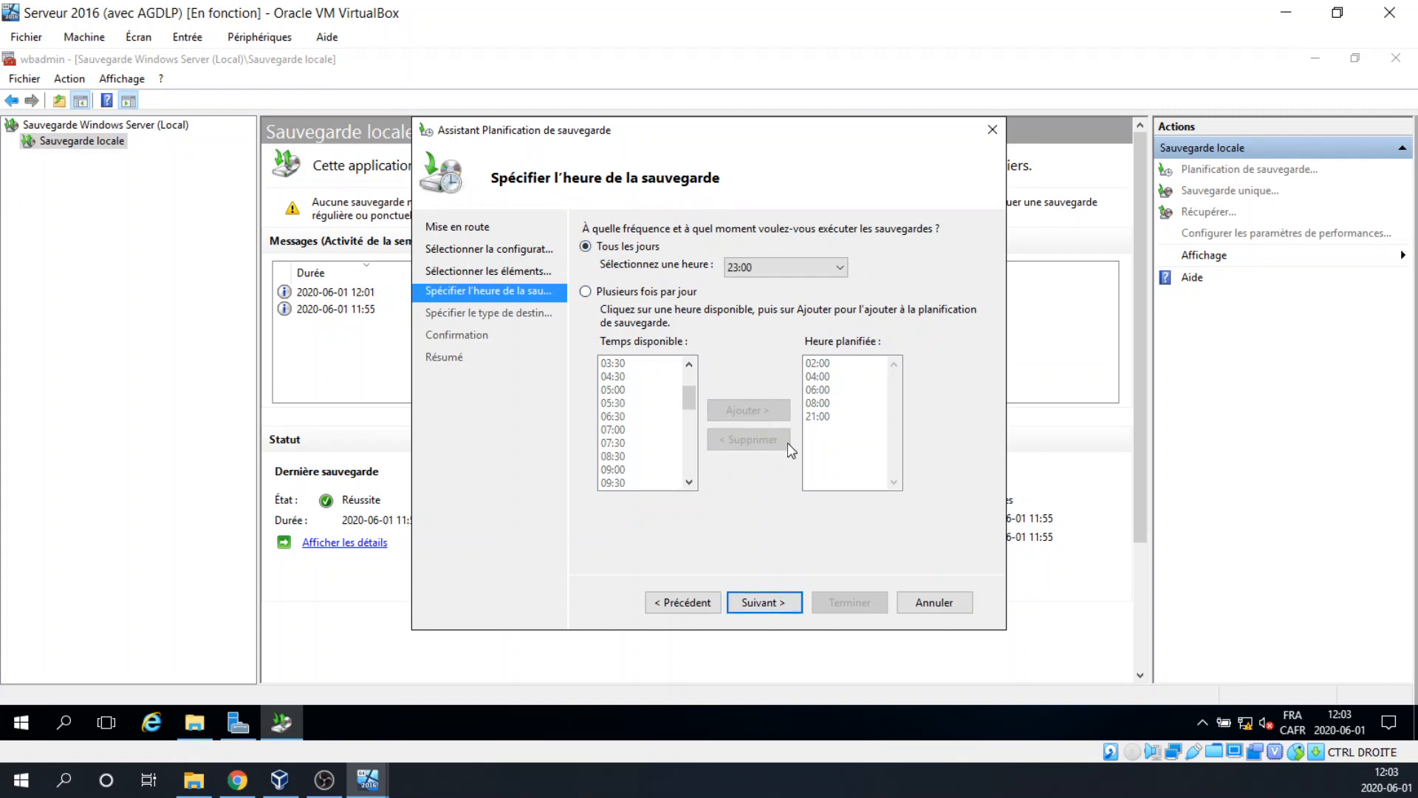
# Step: Accept the once-daily schedule and keep a hard disk dedicated to backups as the destination type
pyautogui.click(783, 601)
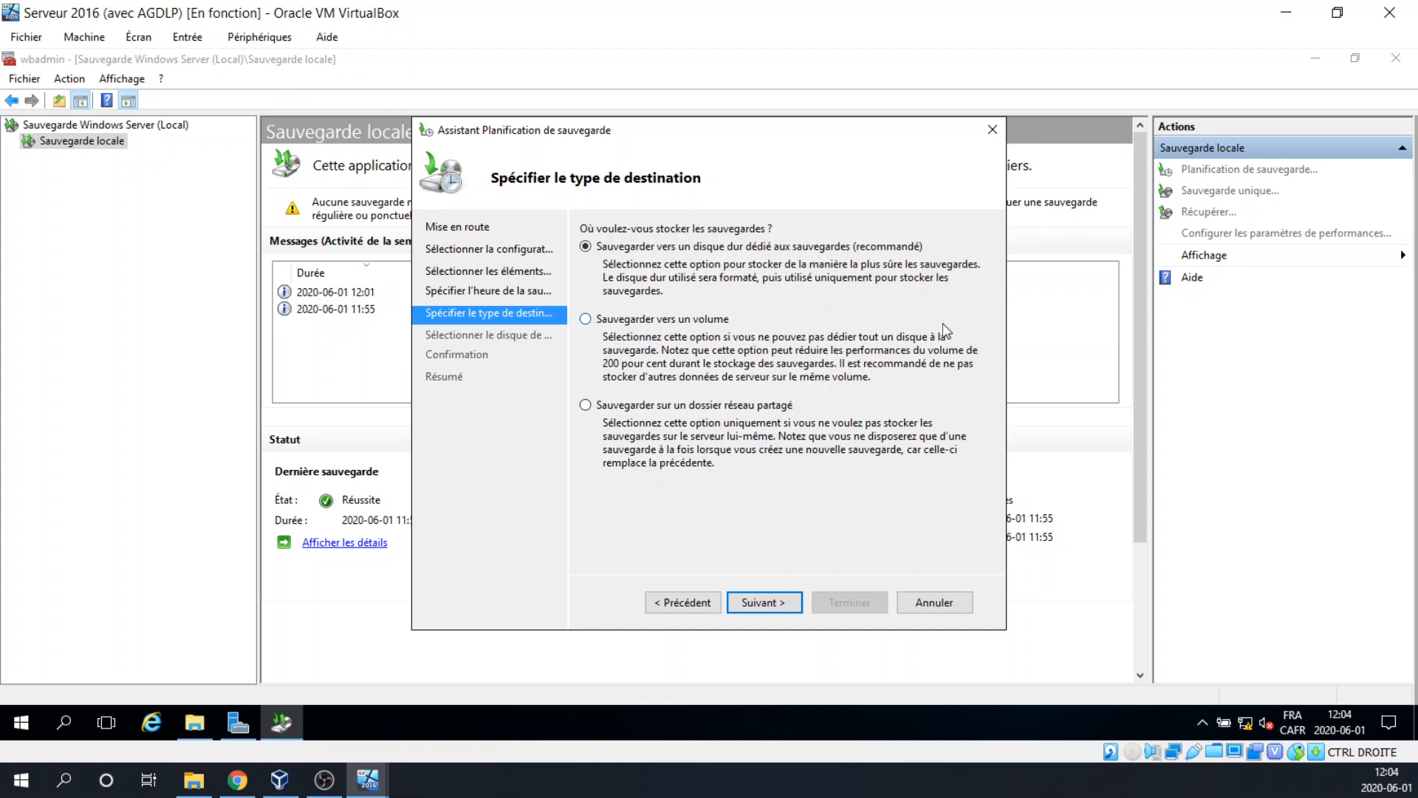
pyautogui.click(769, 605)
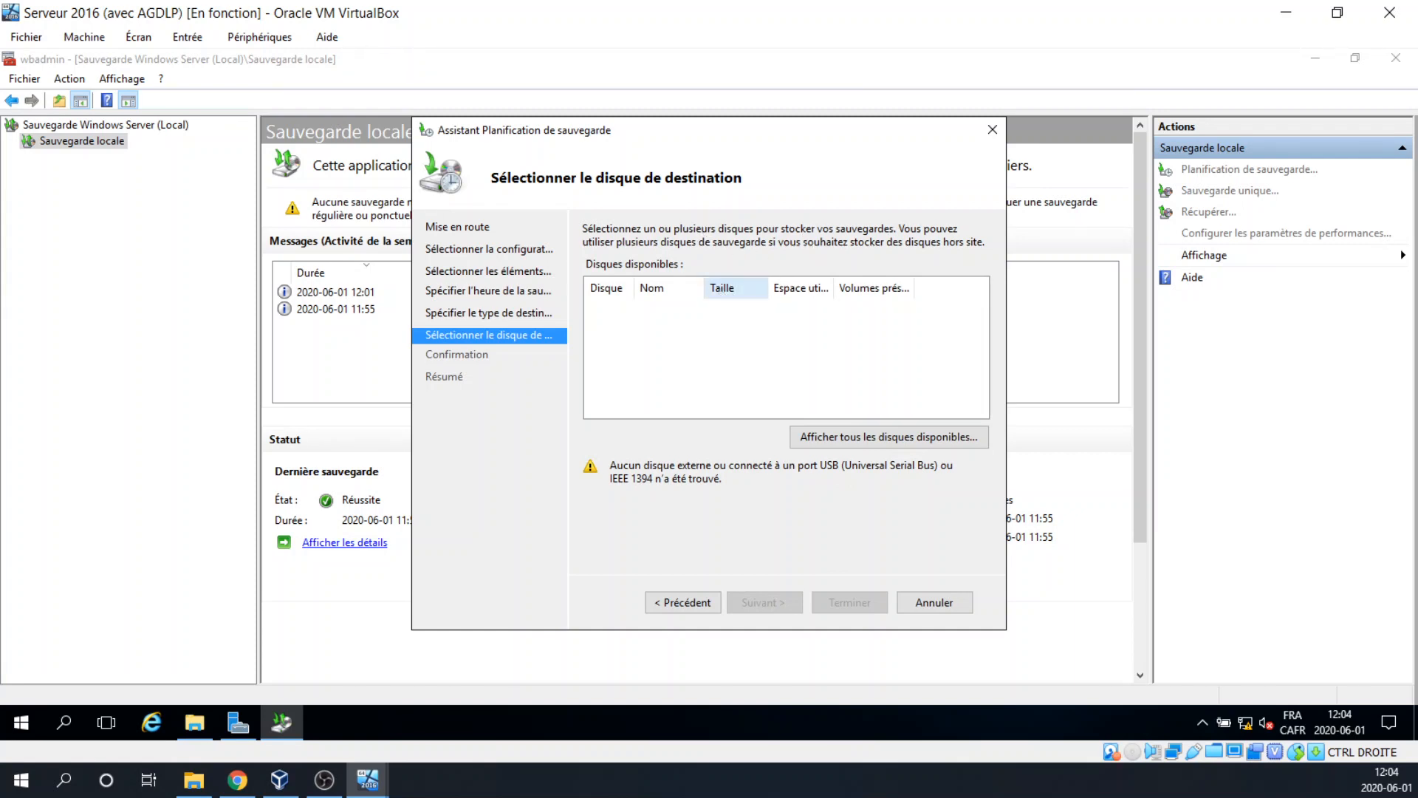
pyautogui.moveTo(592, 299); pyautogui.dragTo(973, 413)
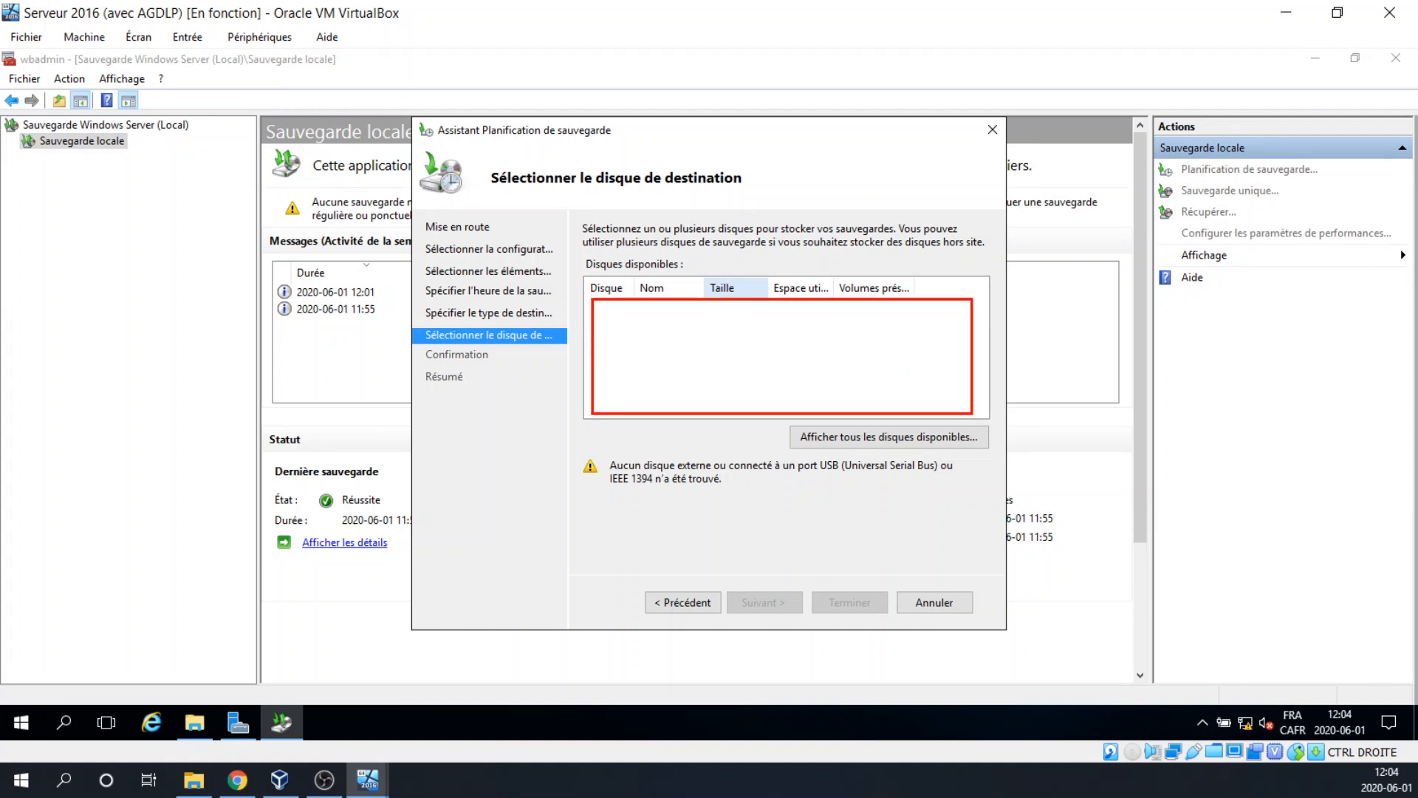
pyautogui.press('Escape')
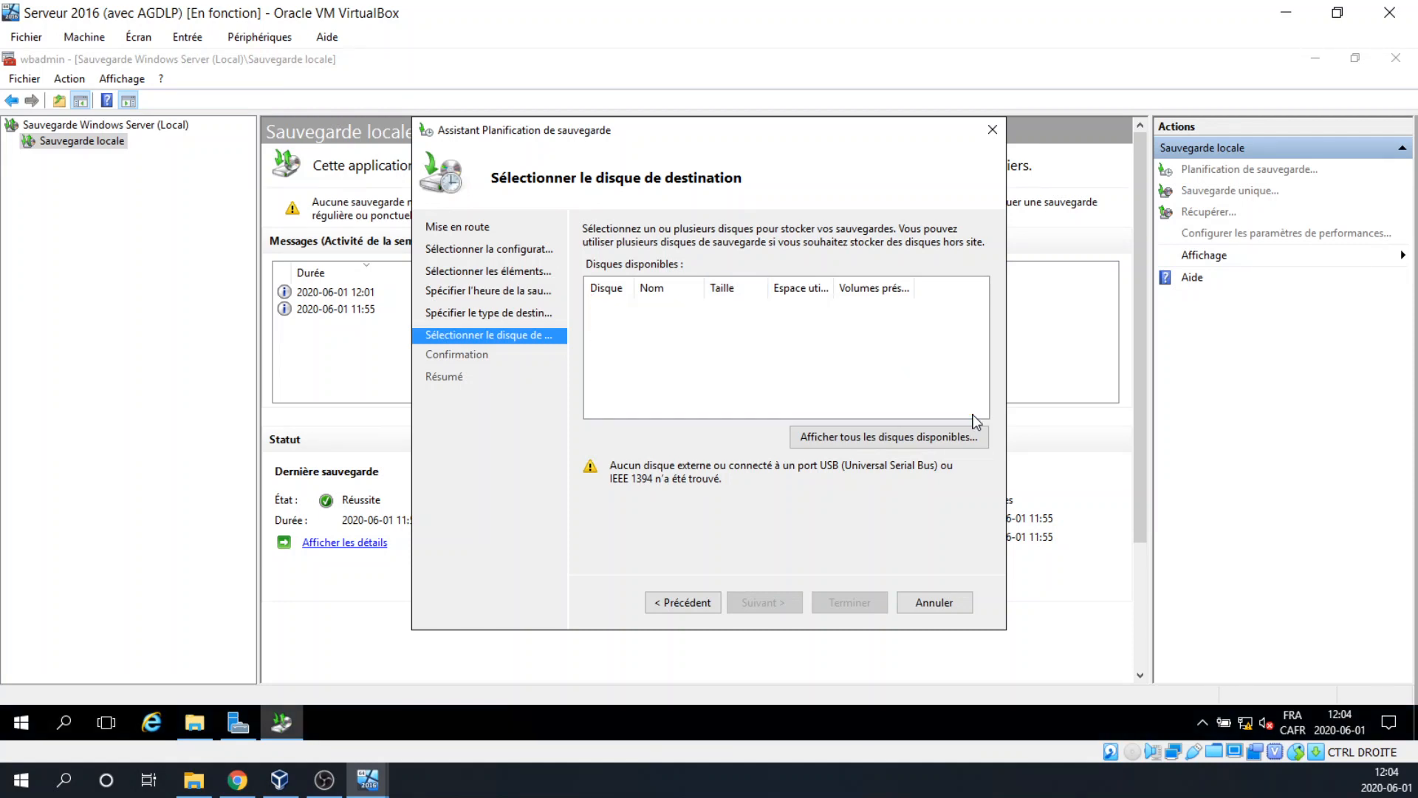
# Step: Show disk 1, VBOX HARDDISK (E:\), among the available disks and select it as the backup destination
pyautogui.click(886, 446)
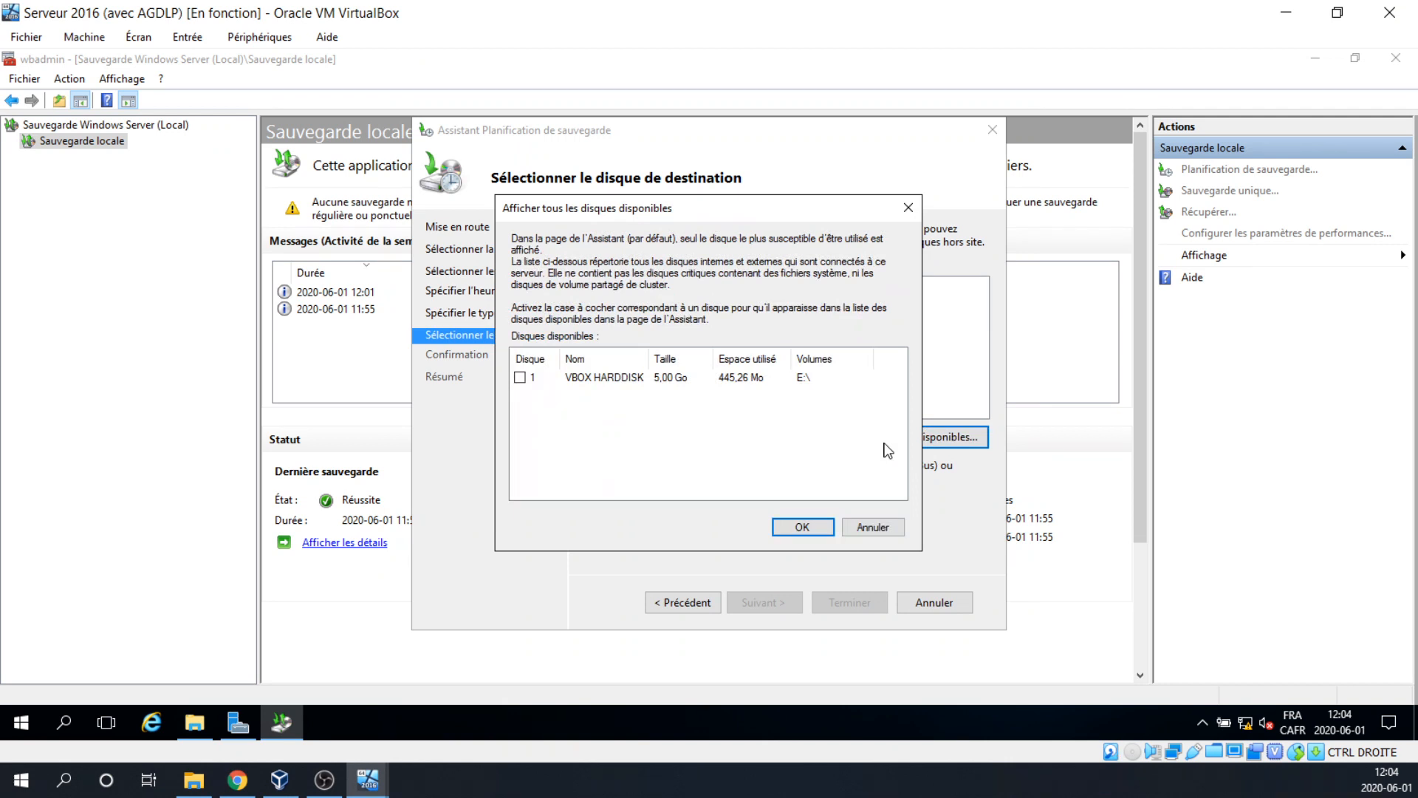
pyautogui.click(520, 378)
pyautogui.click(815, 529)
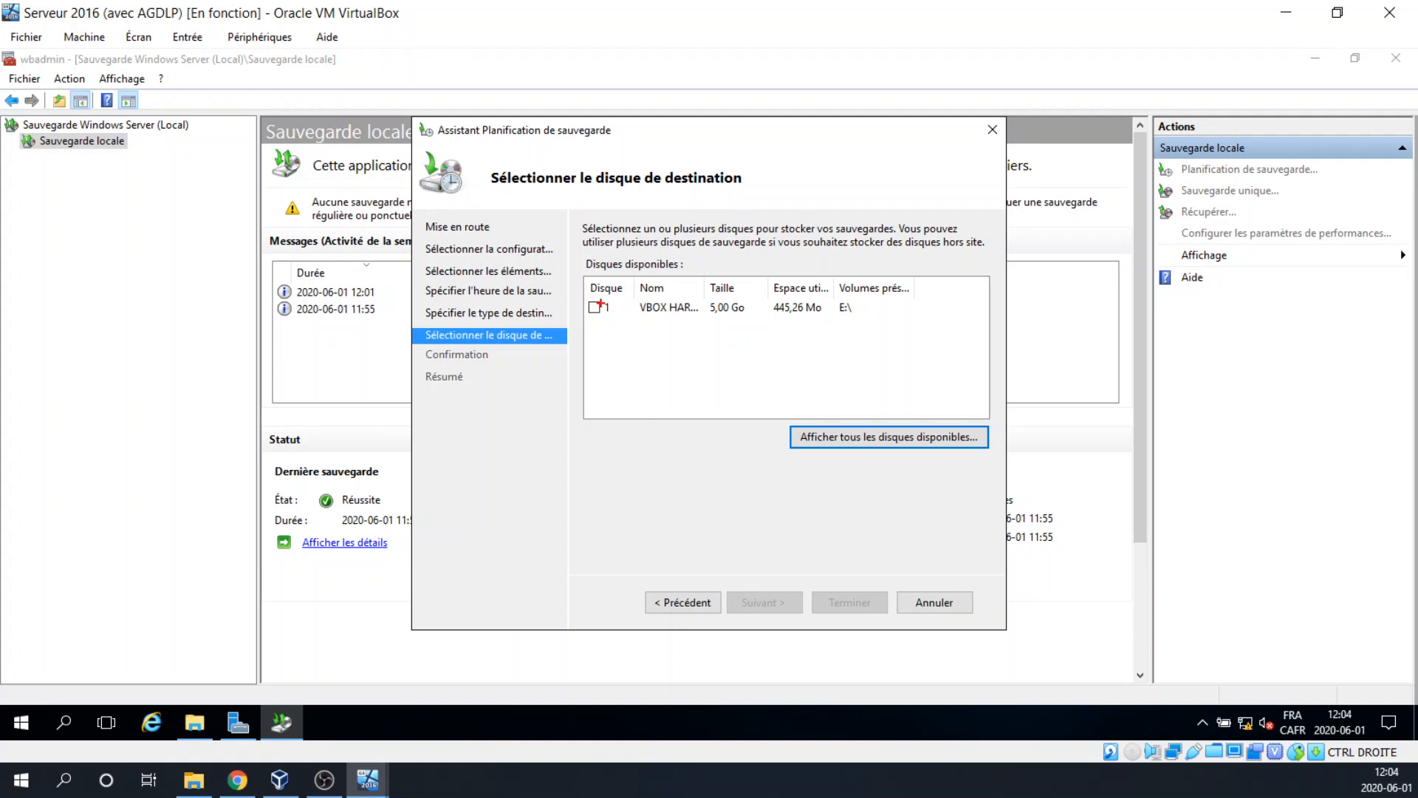
pyautogui.hotkey('ctrl', '2')
pyautogui.moveTo(585, 283)
pyautogui.mouseDown()
pyautogui.moveTo(597, 308)
pyautogui.moveTo(892, 410)
pyautogui.moveTo(986, 419)
pyautogui.mouseUp()
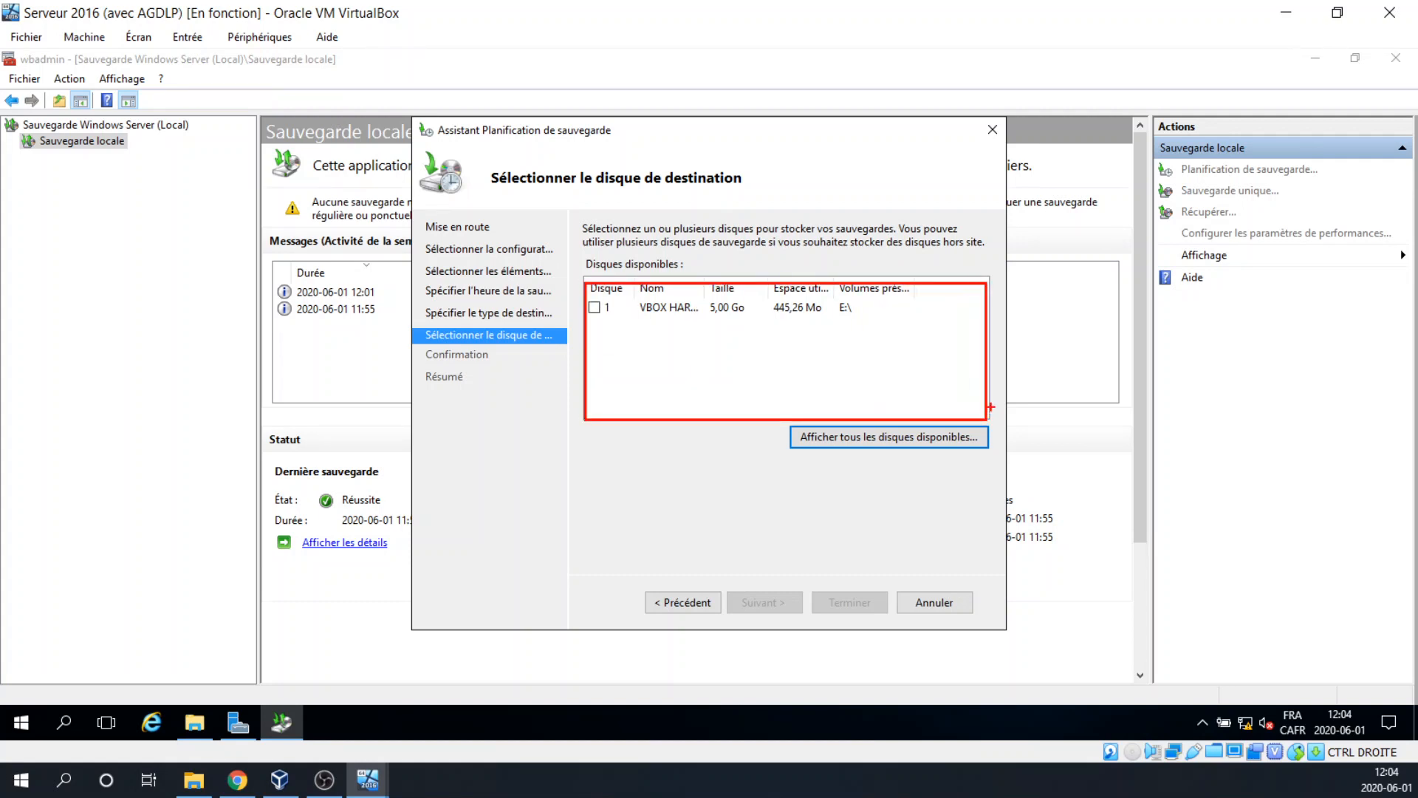
pyautogui.press('Escape')
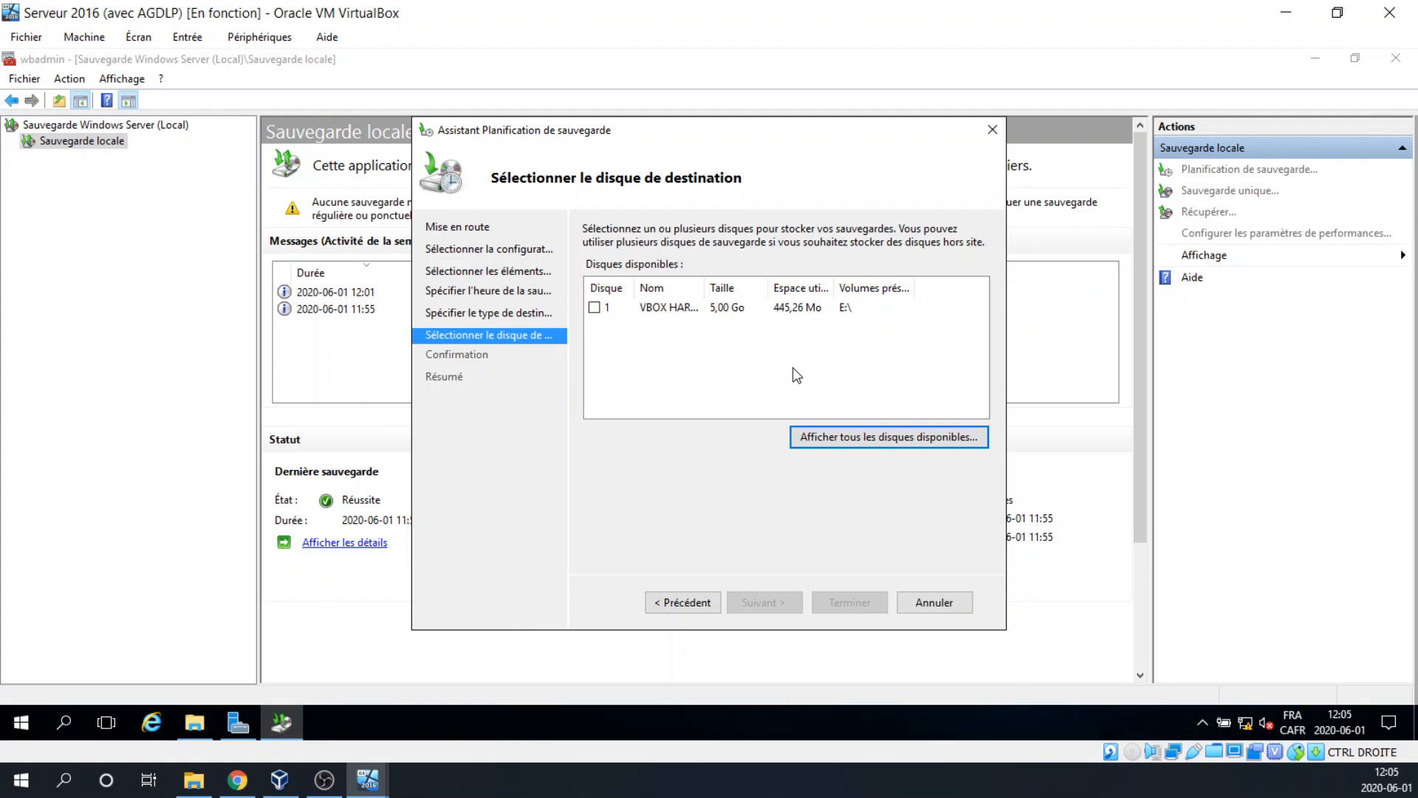
pyautogui.click(595, 307)
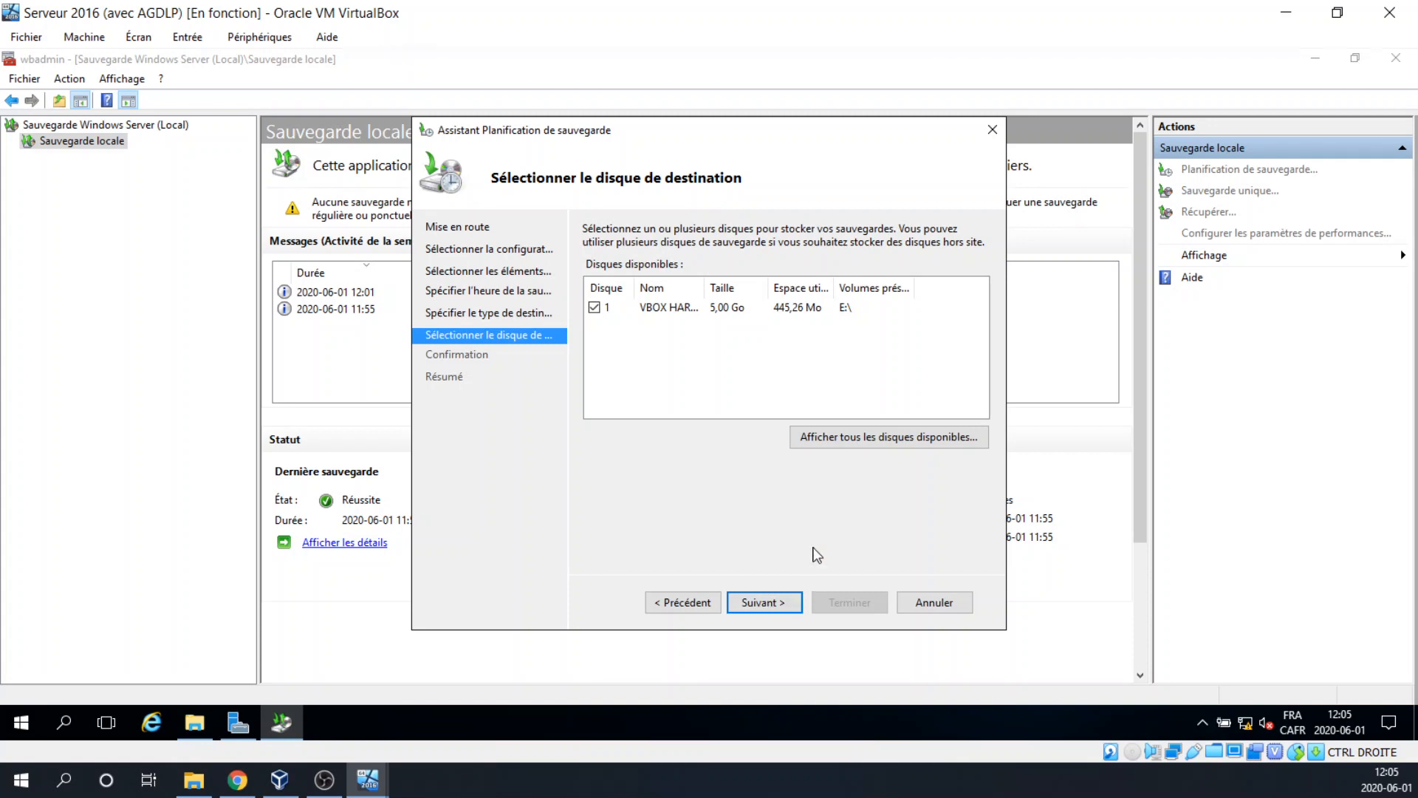
pyautogui.click(774, 604)
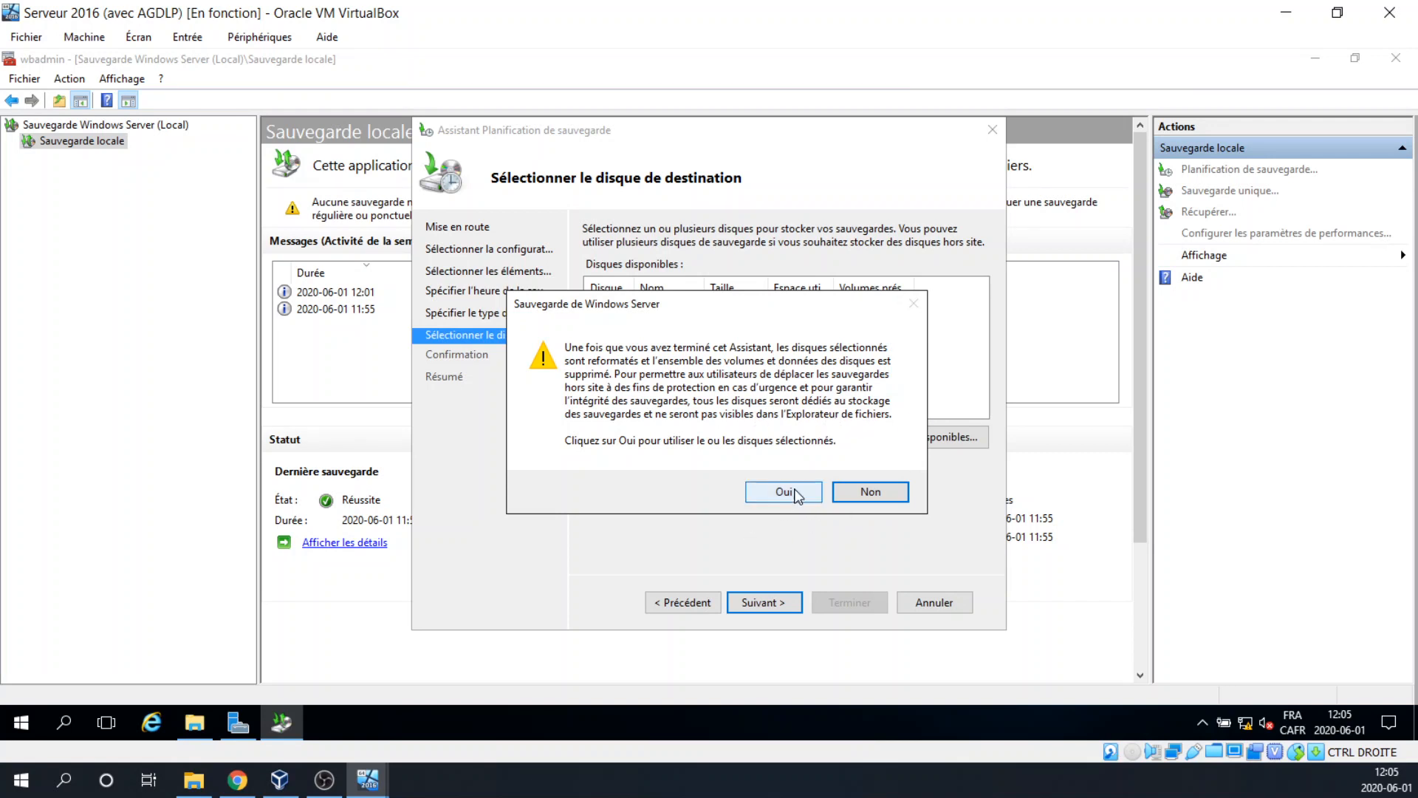
# Step: Switch to File Explorer and check the DATA (E:) drive under Ce PC
pyautogui.click(194, 722)
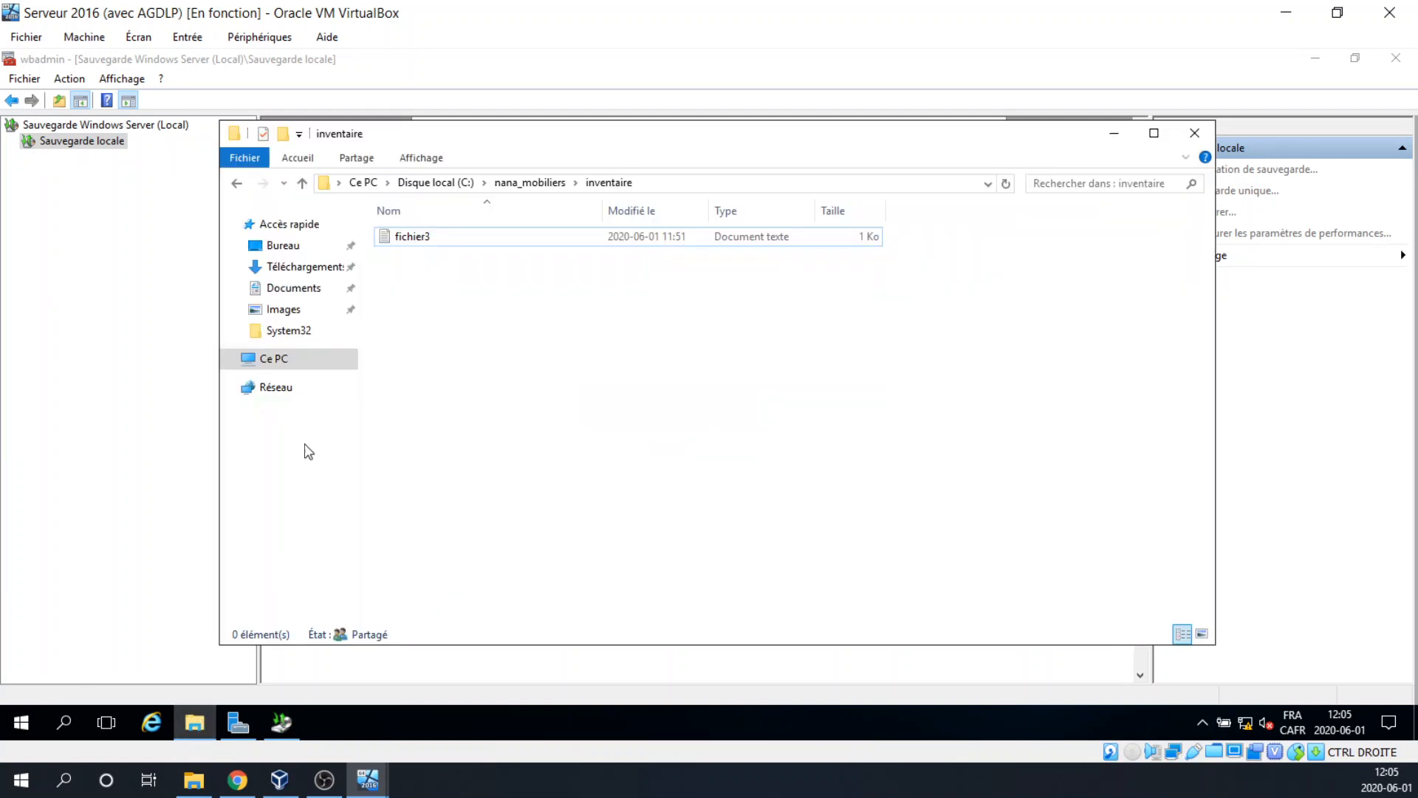
pyautogui.click(296, 364)
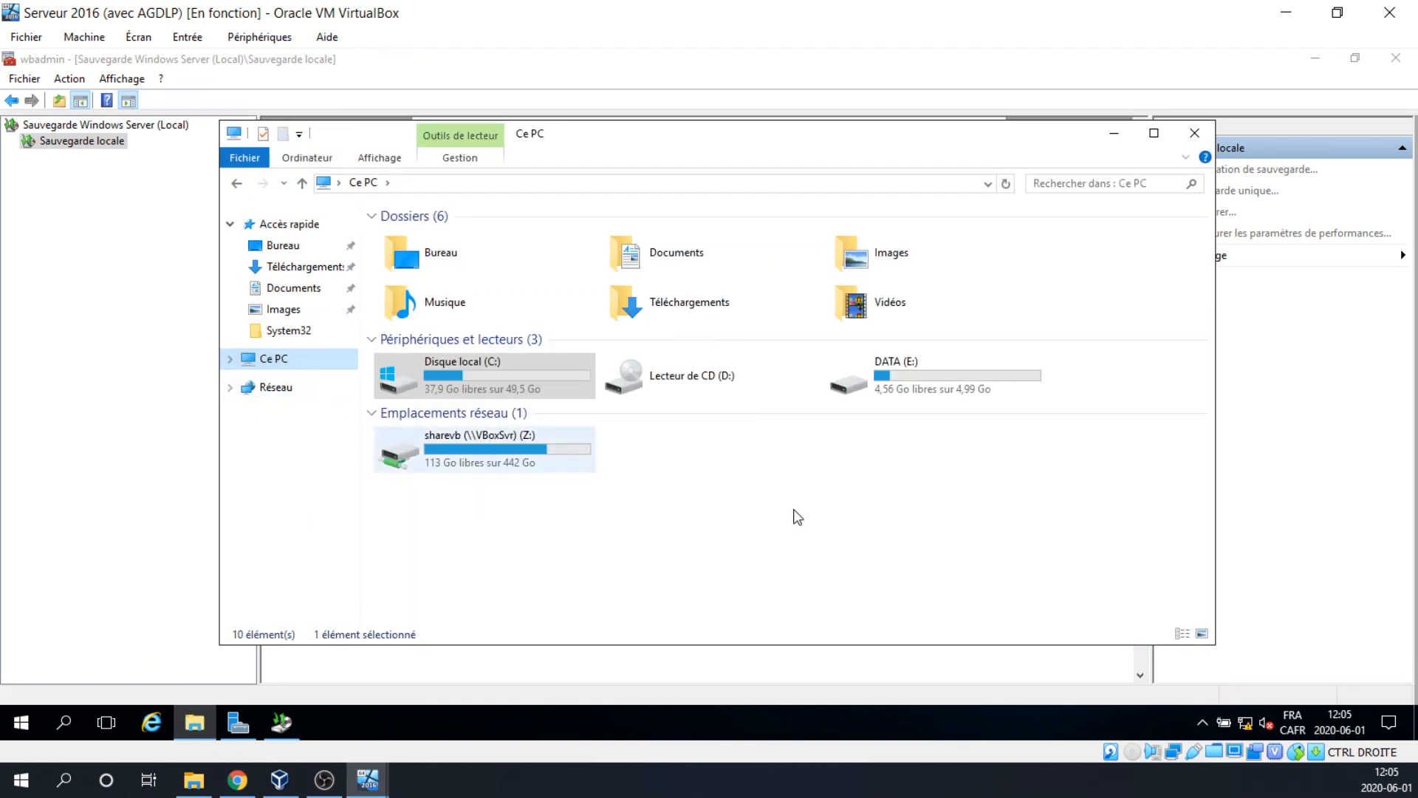
pyautogui.moveTo(815, 323)
pyautogui.mouseDown()
pyautogui.moveTo(900, 393)
pyautogui.moveTo(1092, 461)
pyautogui.mouseUp()
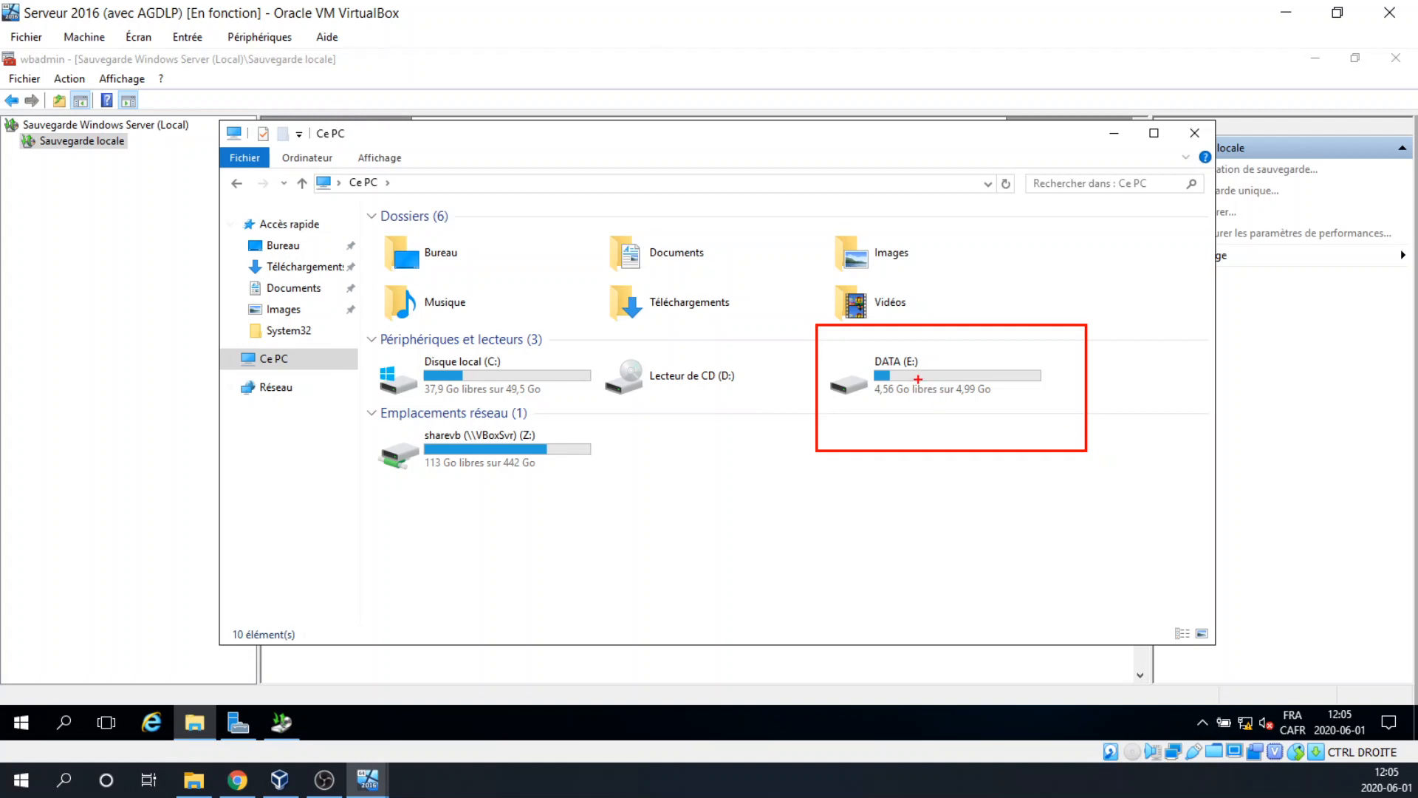
pyautogui.click(1114, 134)
# Step: Agree to reformat the selected disk, review the backup destination and items, and create the backup schedule
pyautogui.click(784, 492)
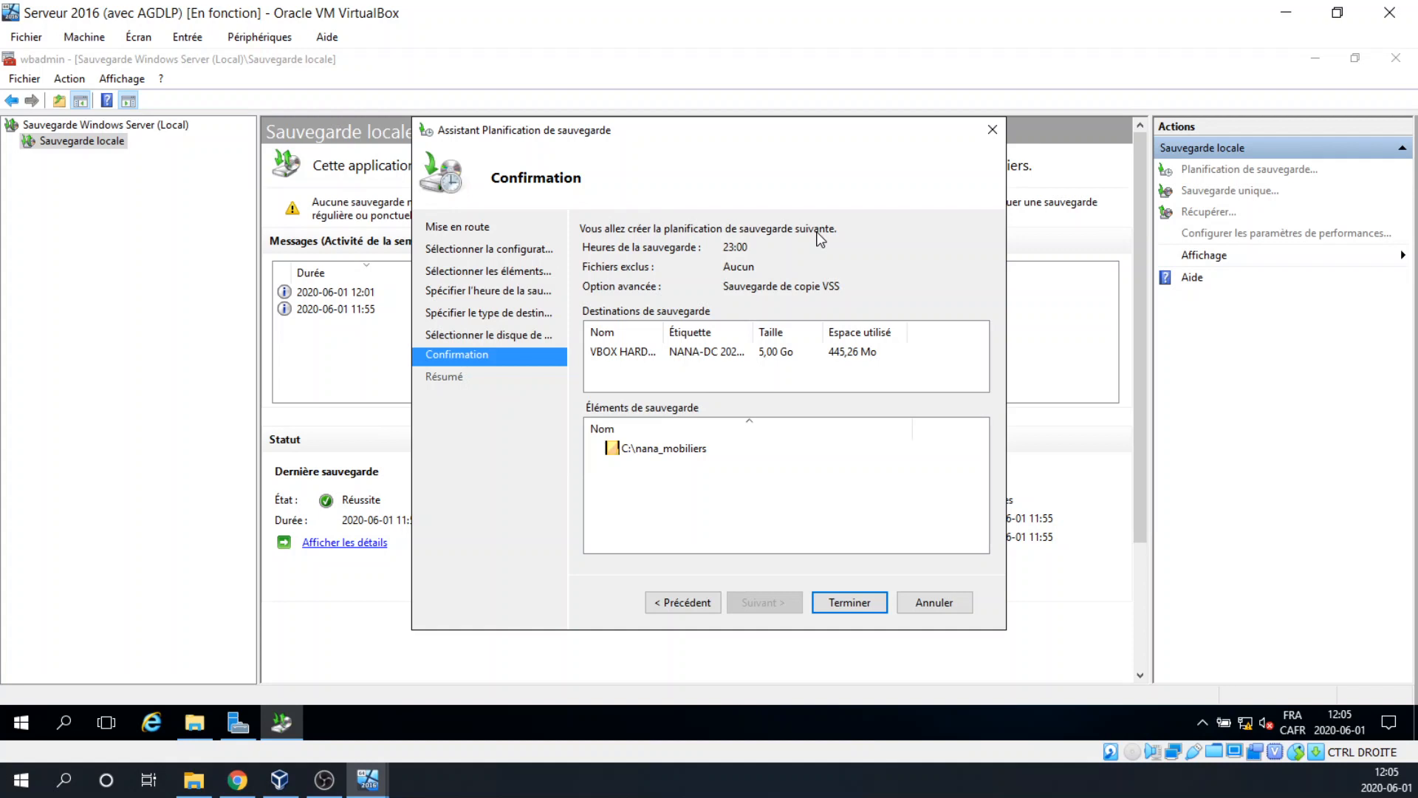
pyautogui.click(804, 358)
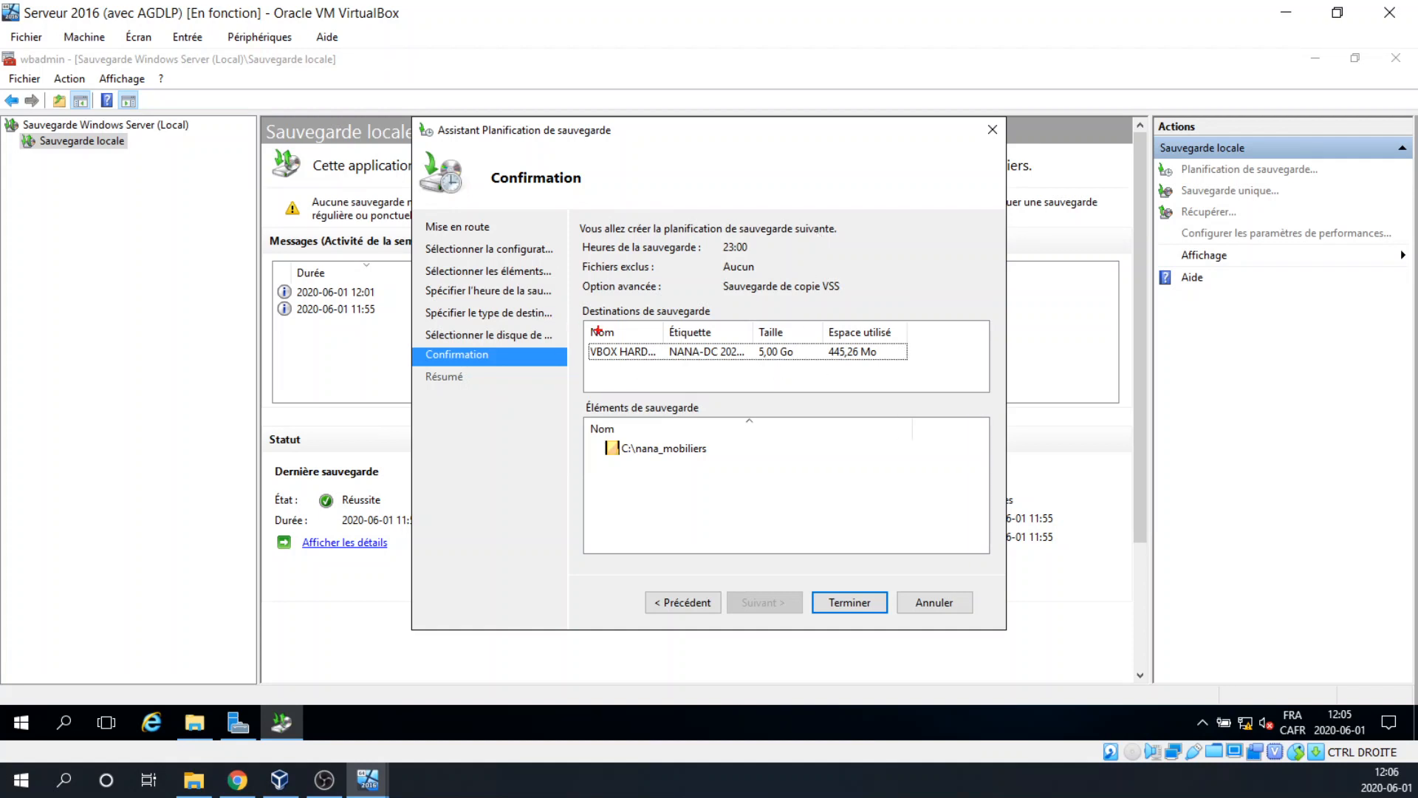
pyautogui.moveTo(586, 321)
pyautogui.mouseDown()
pyautogui.moveTo(683, 381)
pyautogui.moveTo(938, 384)
pyautogui.mouseUp()
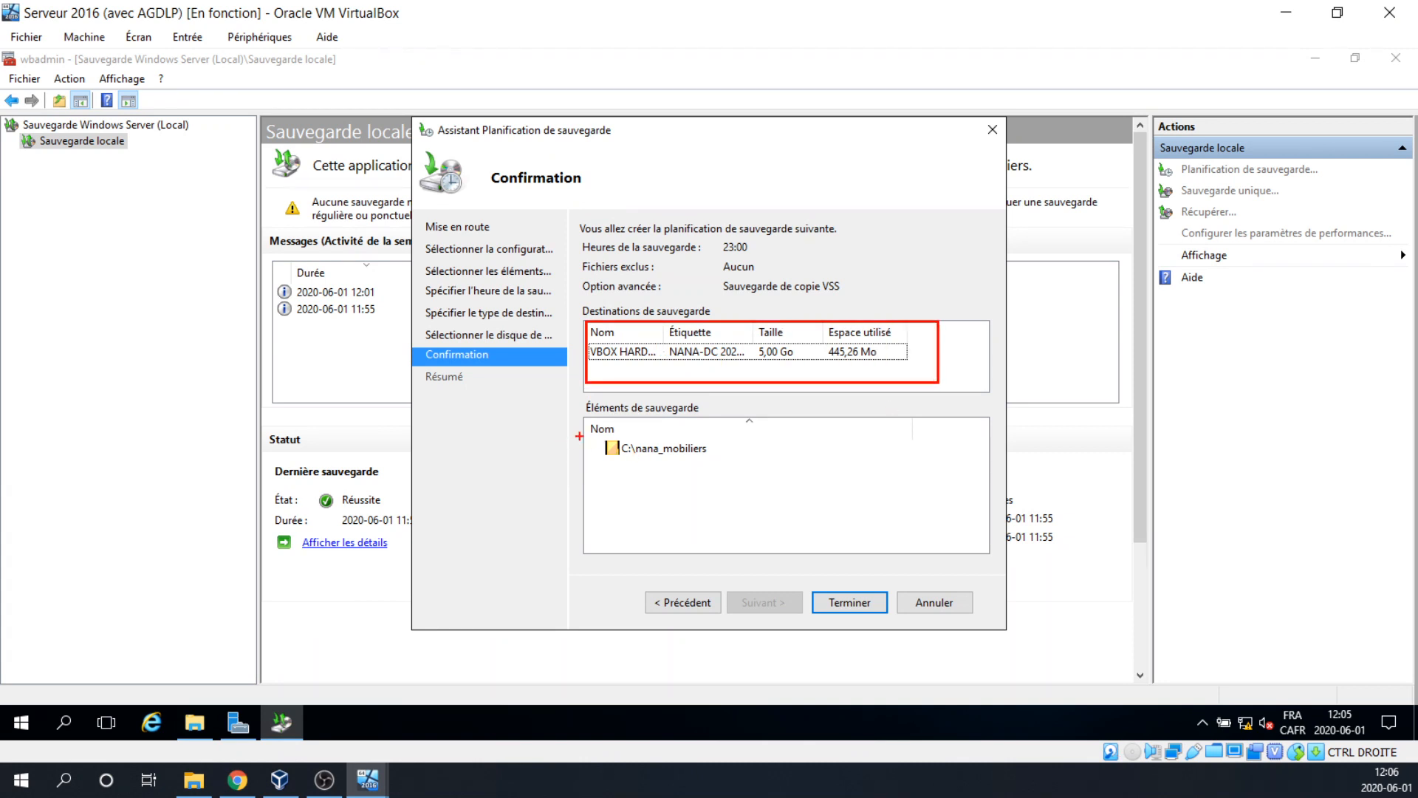
pyautogui.moveTo(579, 436); pyautogui.dragTo(761, 468)
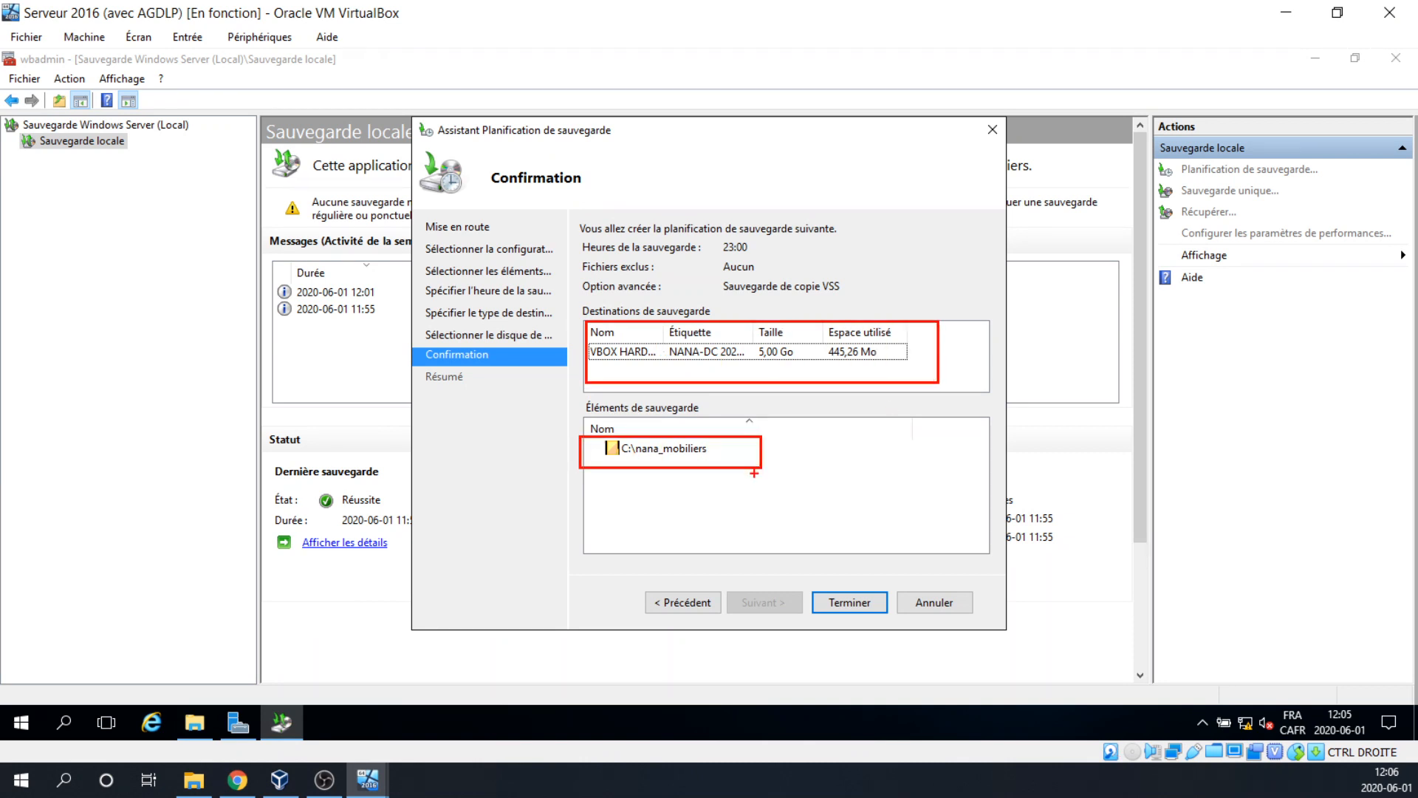
pyautogui.press('Escape')
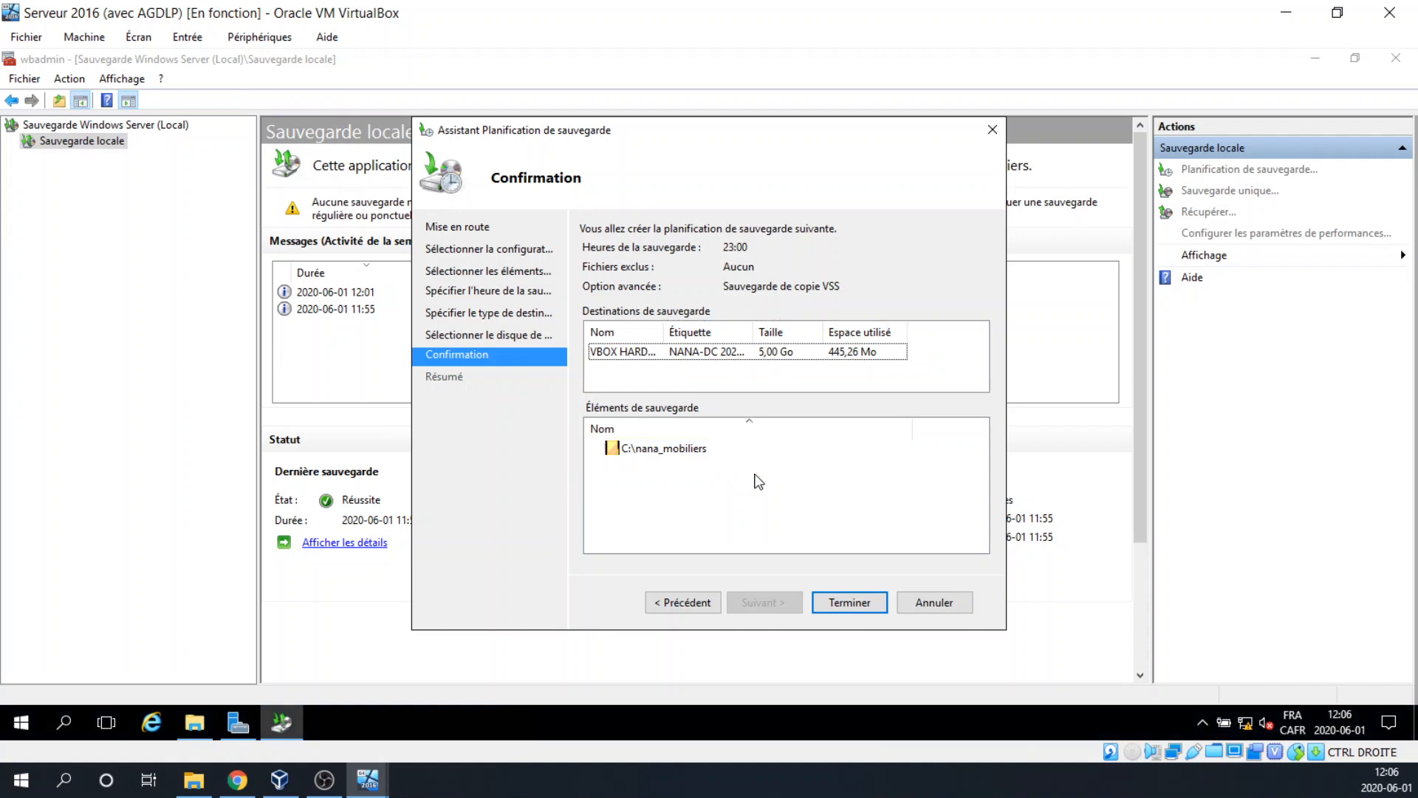
pyautogui.click(859, 608)
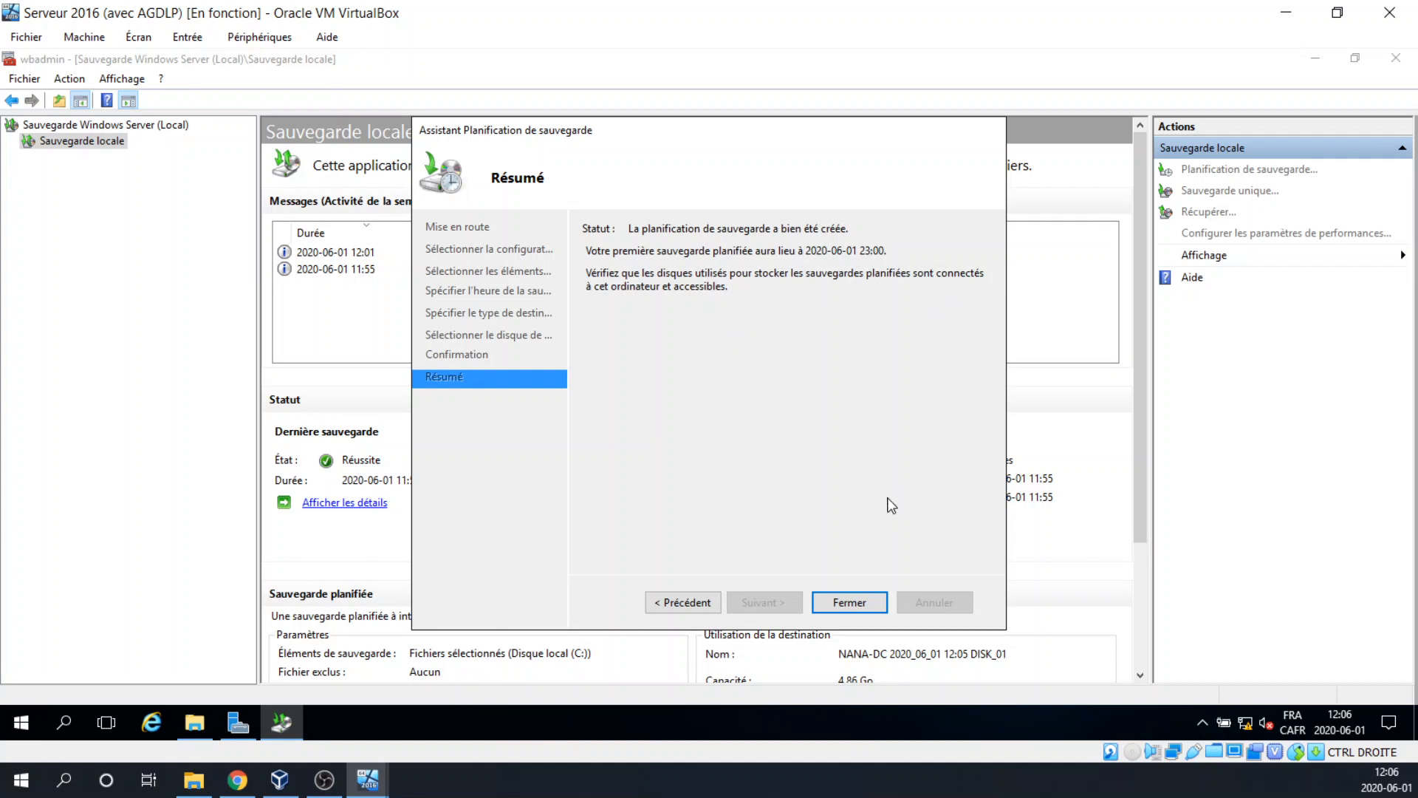
pyautogui.click(874, 608)
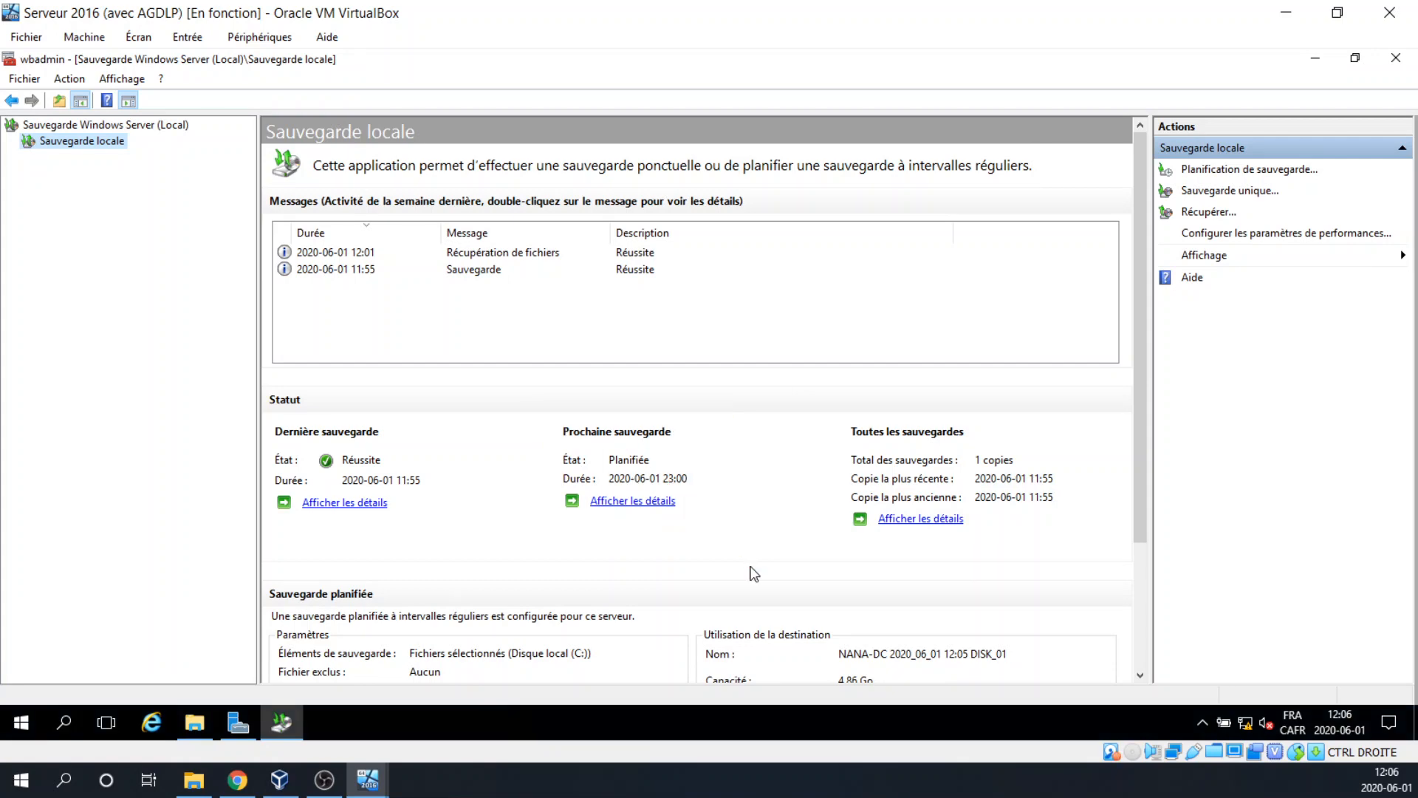
# Step: Examine the scheduled backup's parameters and destination usage in the local backup overview
pyautogui.scroll(-3, 751, 569)
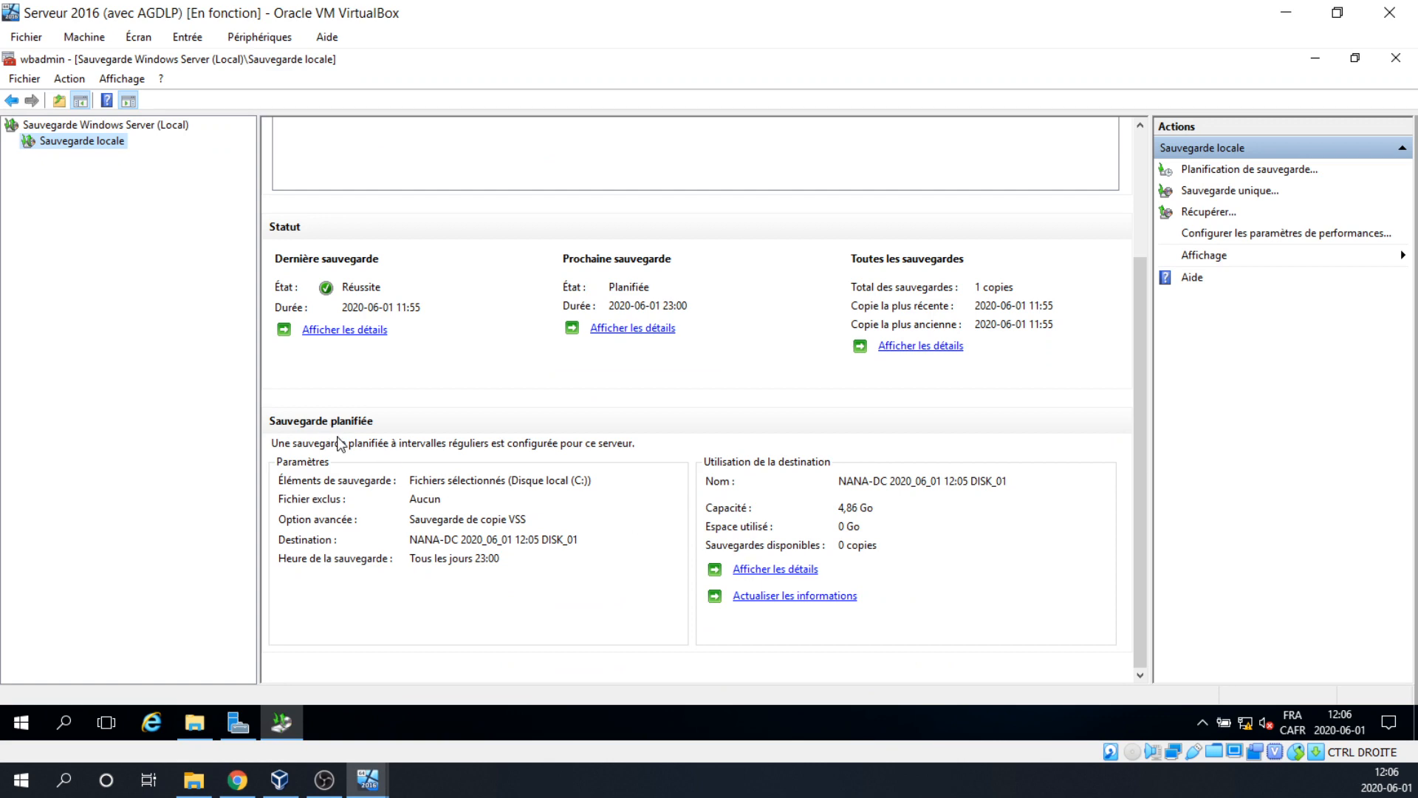
pyautogui.moveTo(263, 402)
pyautogui.mouseDown()
pyautogui.moveTo(735, 658)
pyautogui.moveTo(1103, 637)
pyautogui.mouseUp()
pyautogui.scroll(1, 337, 436)
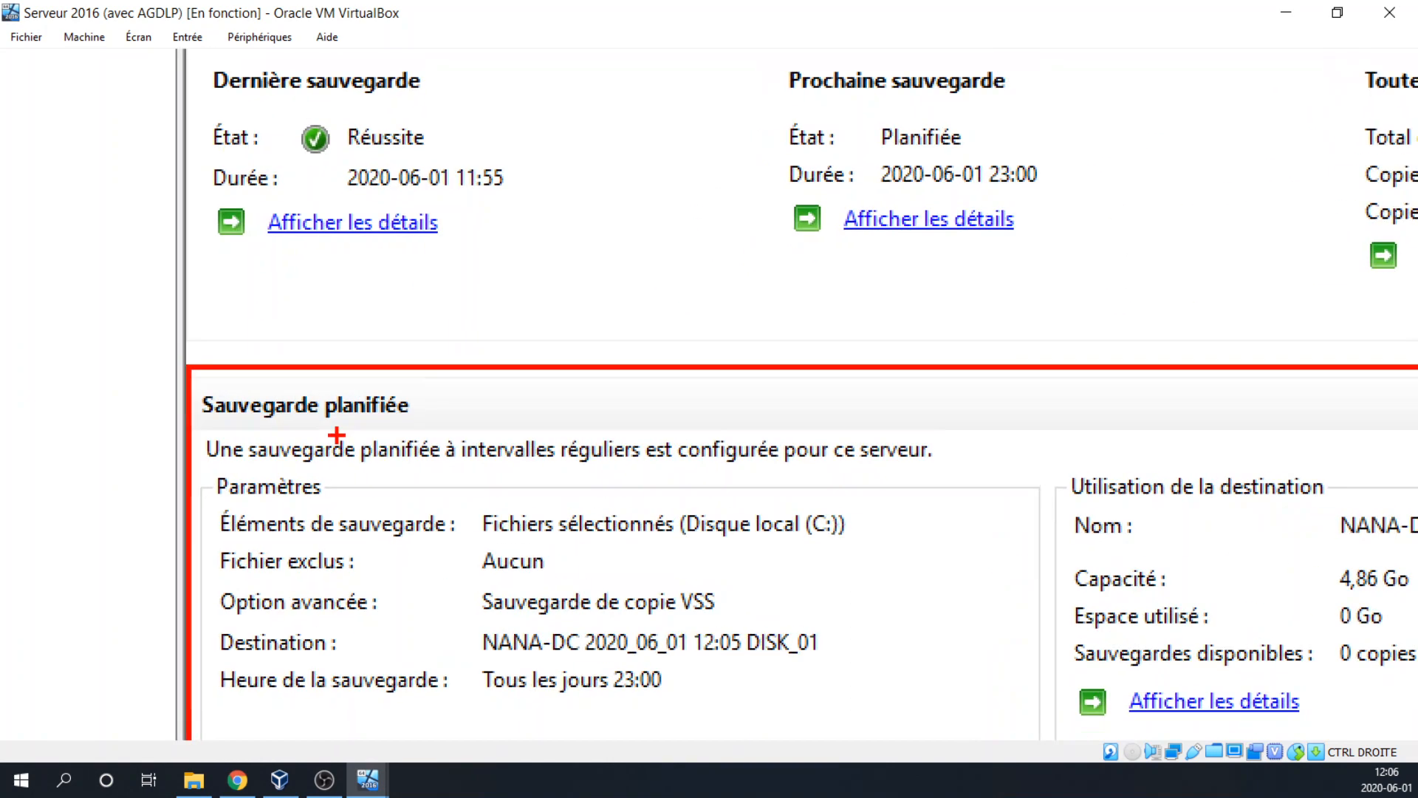
pyautogui.press('Escape')
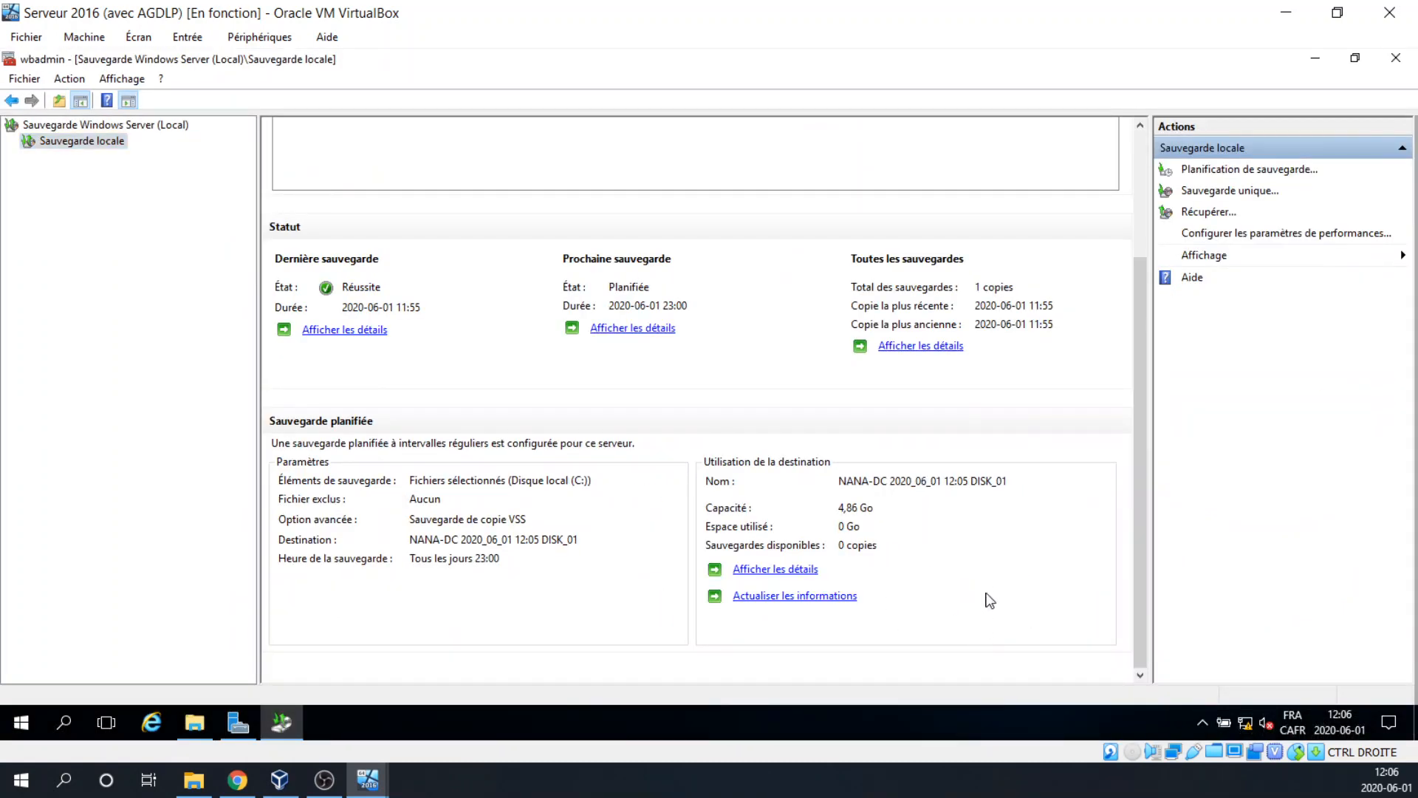
# Step: Switch to File Explorer, check which drives are listed under Ce PC, and close the window
pyautogui.click(197, 724)
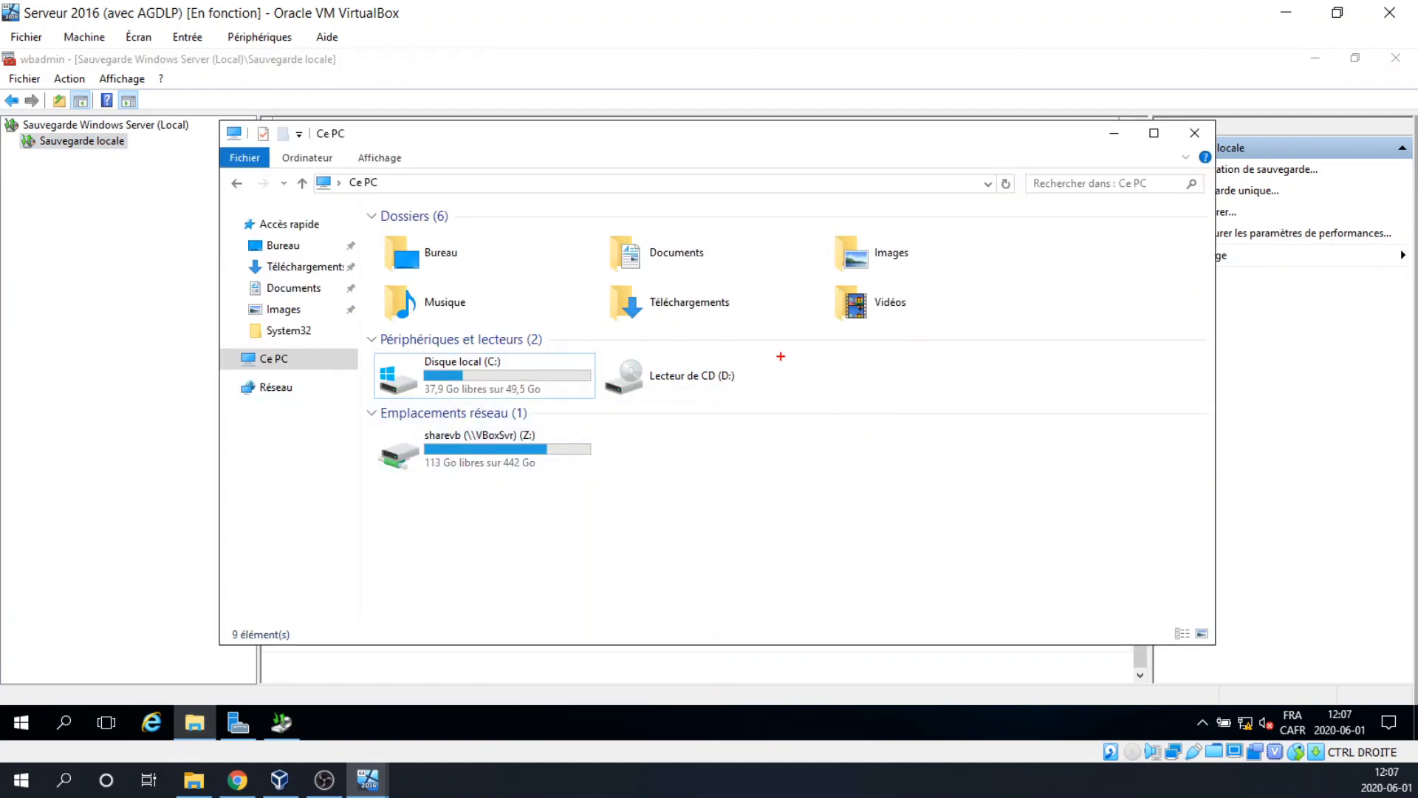
pyautogui.moveTo(779, 353)
pyautogui.mouseDown()
pyautogui.moveTo(1103, 484)
pyautogui.moveTo(1147, 467)
pyautogui.mouseUp()
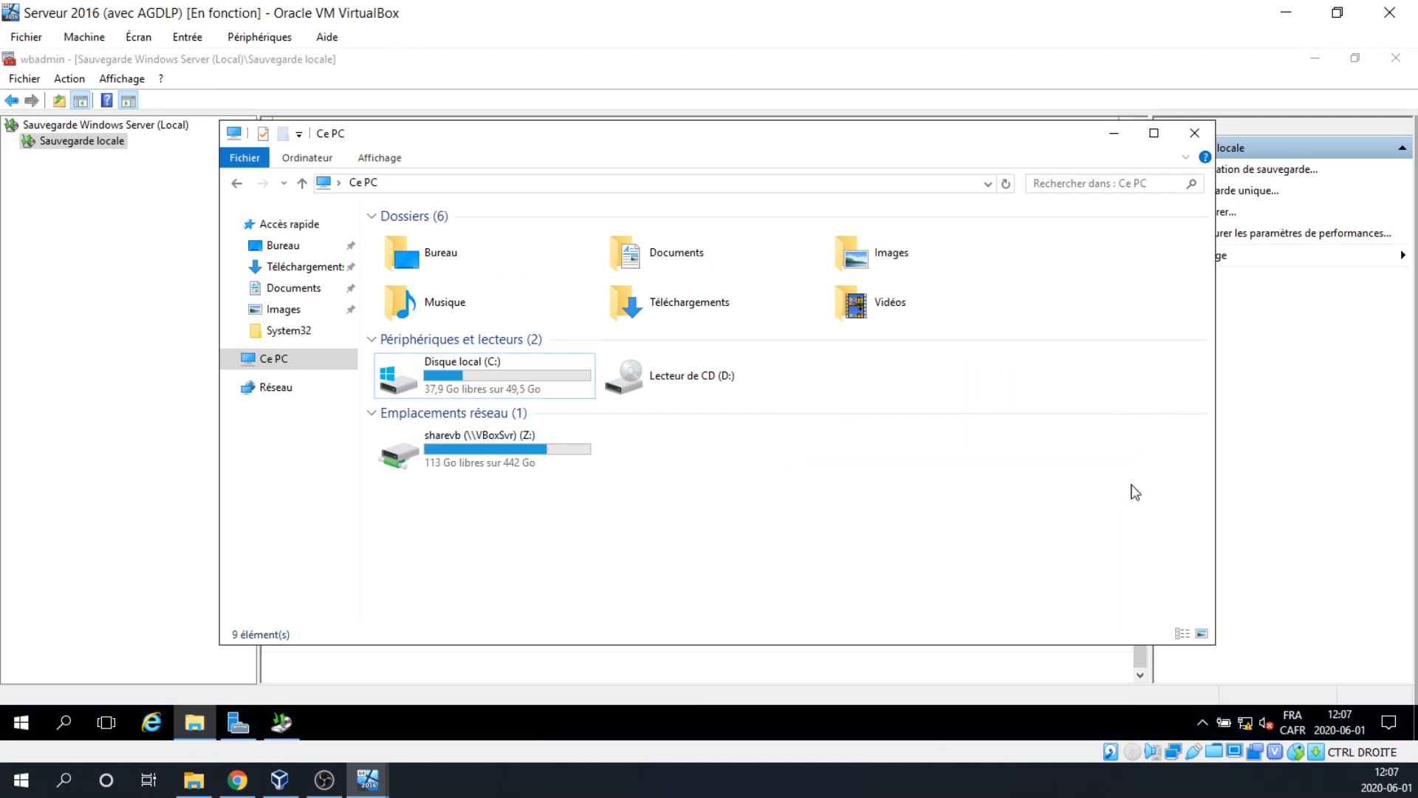
pyautogui.click(1194, 133)
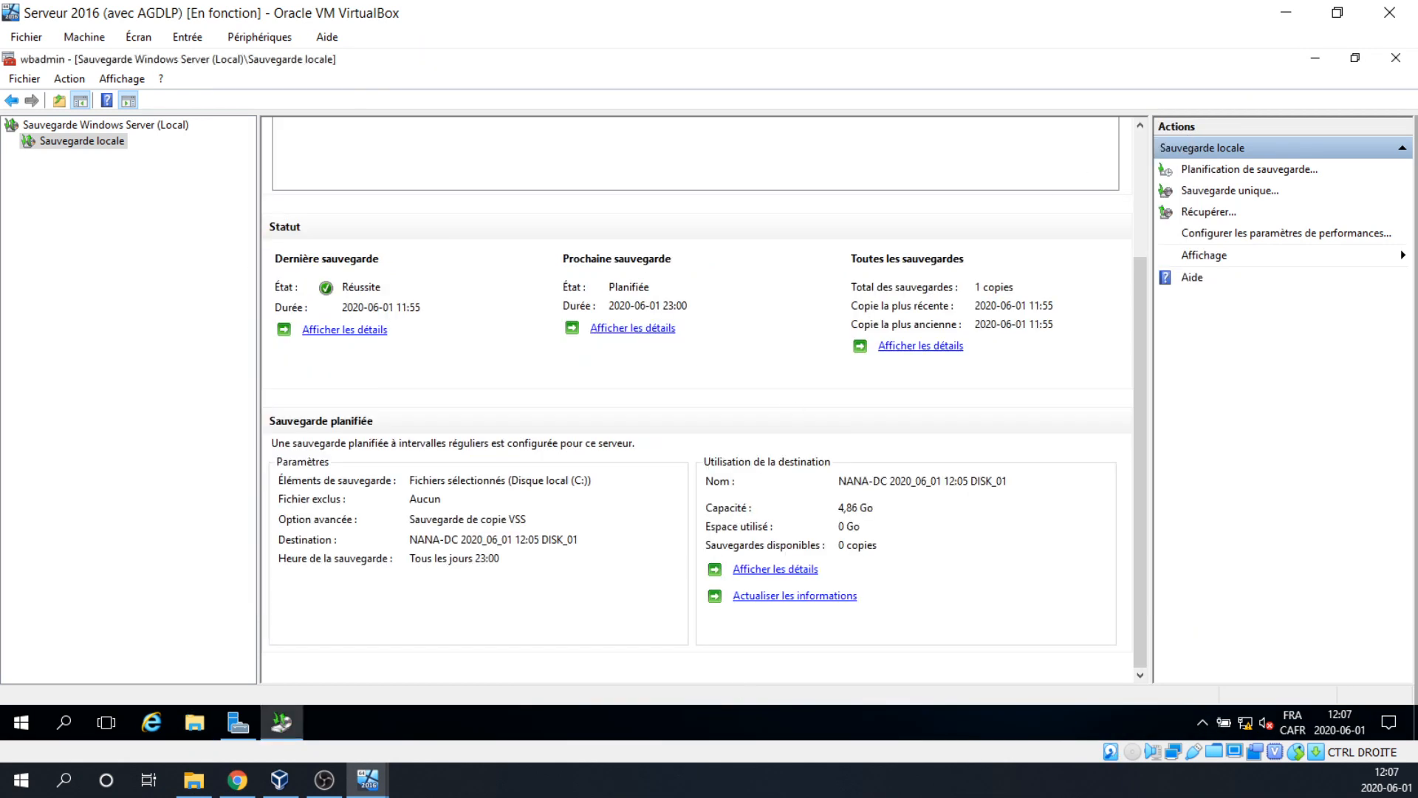